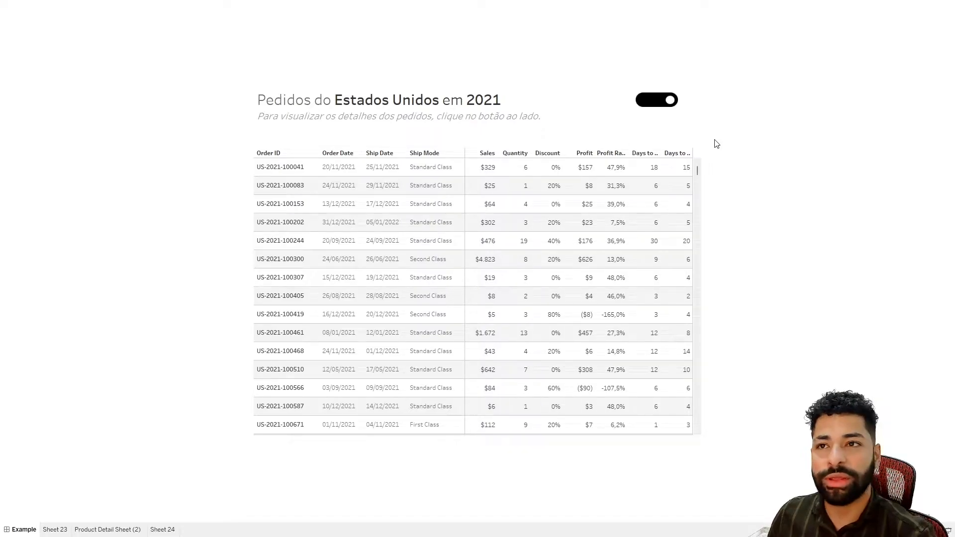
- Exit presentation mode and minimize the finished example workbook to return to the working workbook
{"action": "key", "text": "Escape"}
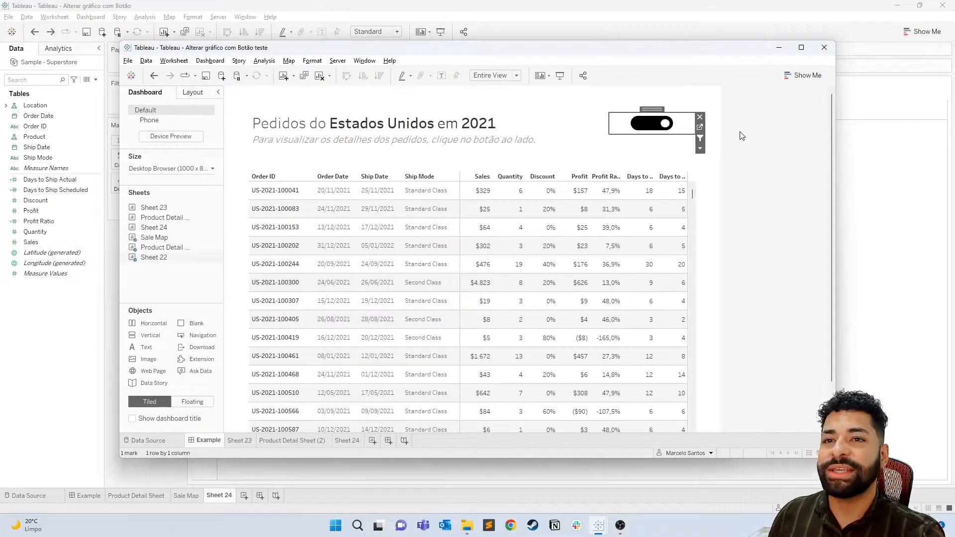
{"action": "left_click", "coordinate": [780, 48]}
{"action": "left_click", "coordinate": [665, 90]}
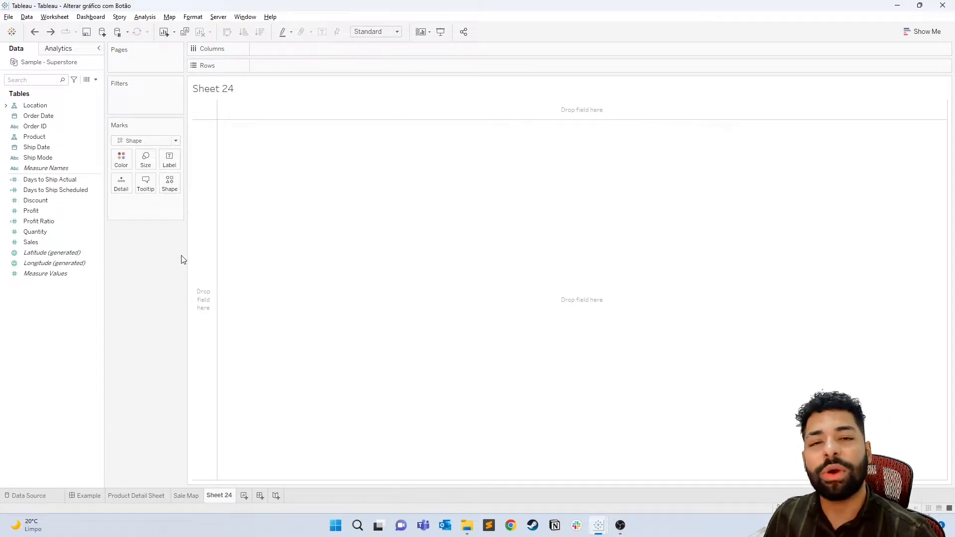
- Rename the Sheet 24 worksheet as Botão
{"action": "double_click", "coordinate": [221, 496]}
{"action": "type", "text": "Botão"}
{"action": "key", "text": "Return"}
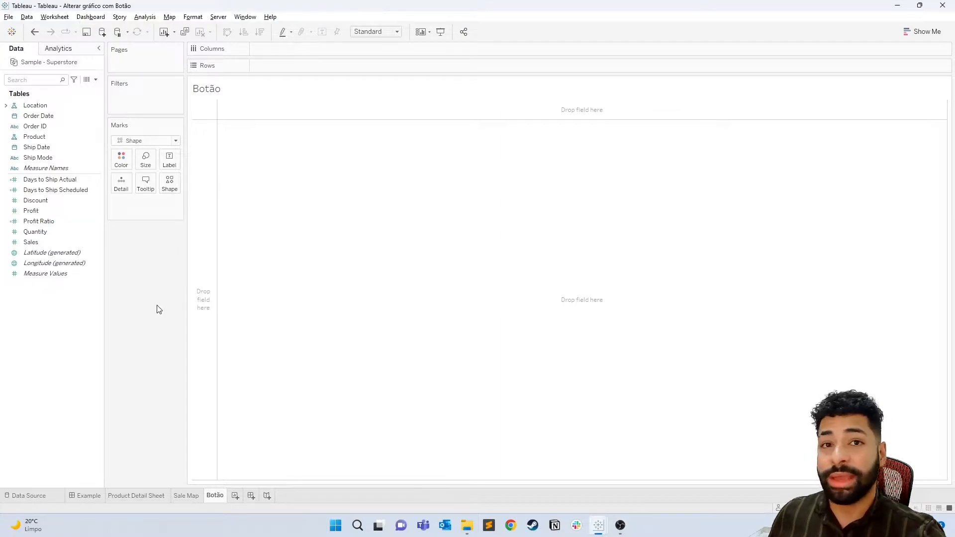
- Start a new parameter named Toggle with the Integer data type
{"action": "right_click", "coordinate": [61, 307]}
{"action": "left_click", "coordinate": [91, 326]}
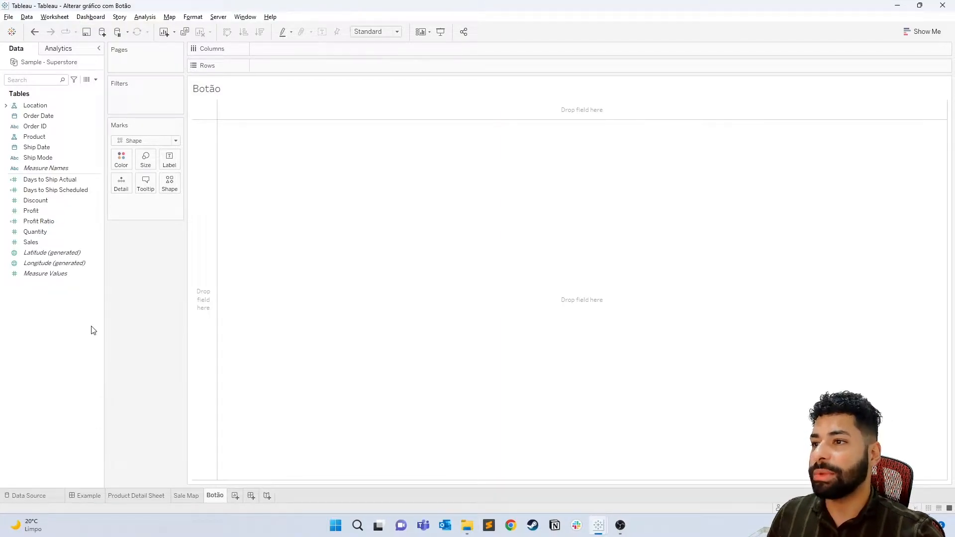
{"action": "key", "text": "ctrl+a"}
{"action": "type", "text": "T"}
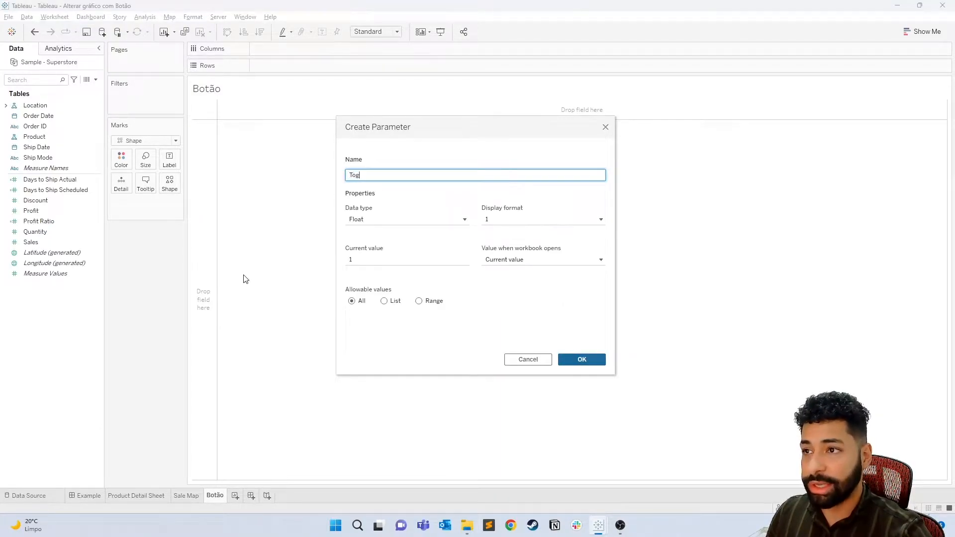
{"action": "key", "text": "Tab"}
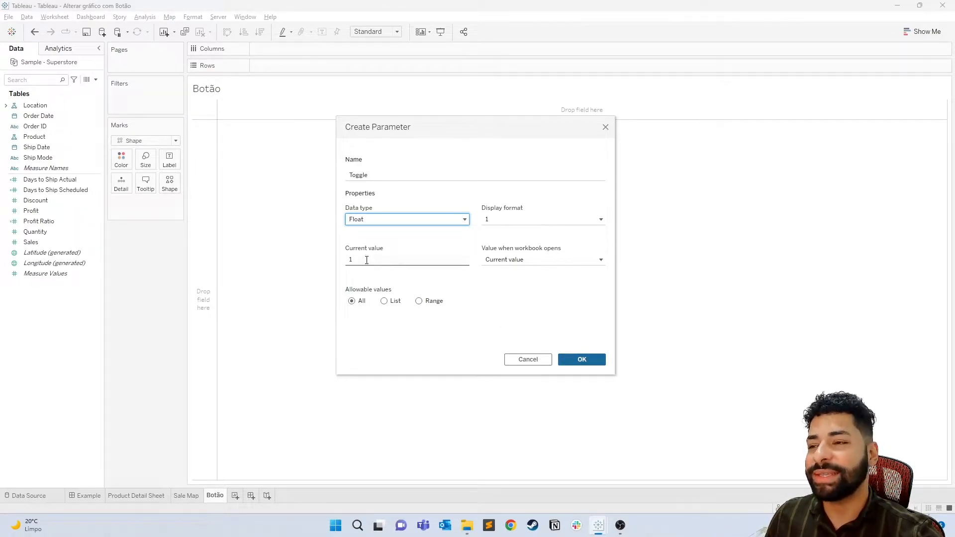
{"action": "left_click", "coordinate": [423, 221]}
{"action": "left_click", "coordinate": [391, 244]}
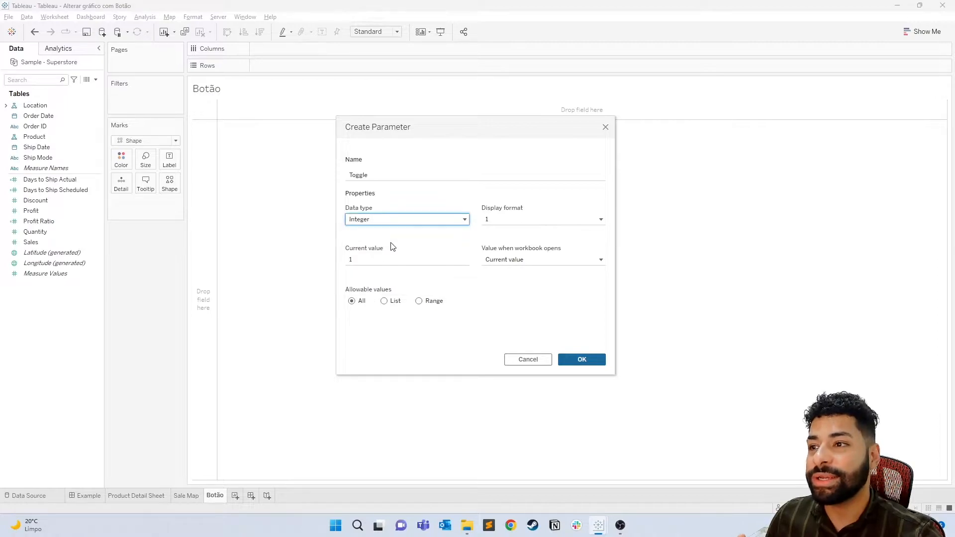
- Restrict the parameter's allowable values to a list of 0 and 1 and create it
{"action": "left_click", "coordinate": [386, 302]}
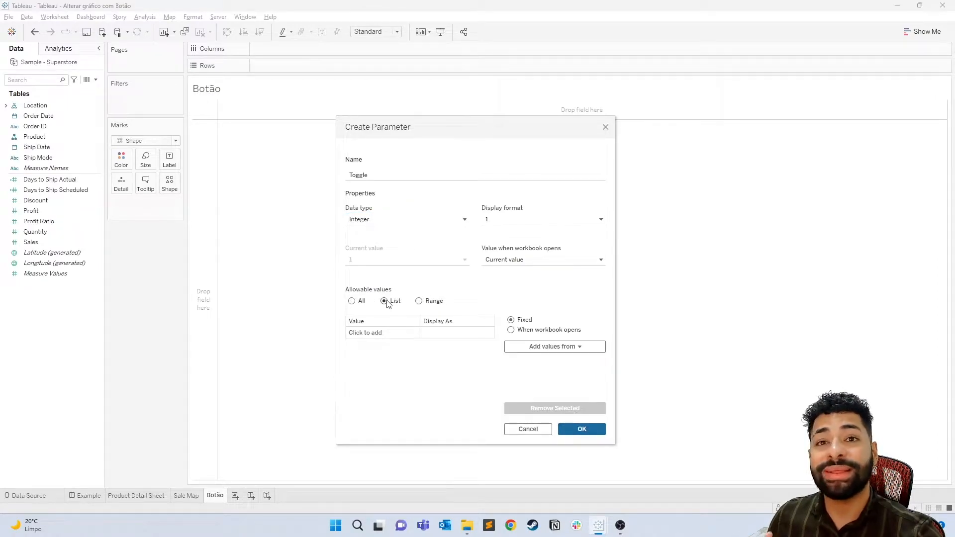
{"action": "left_click", "coordinate": [367, 331]}
{"action": "type", "text": "0"}
{"action": "key", "text": "Return"}
{"action": "type", "text": "1"}
{"action": "key", "text": "Return"}
{"action": "left_click", "coordinate": [460, 285]}
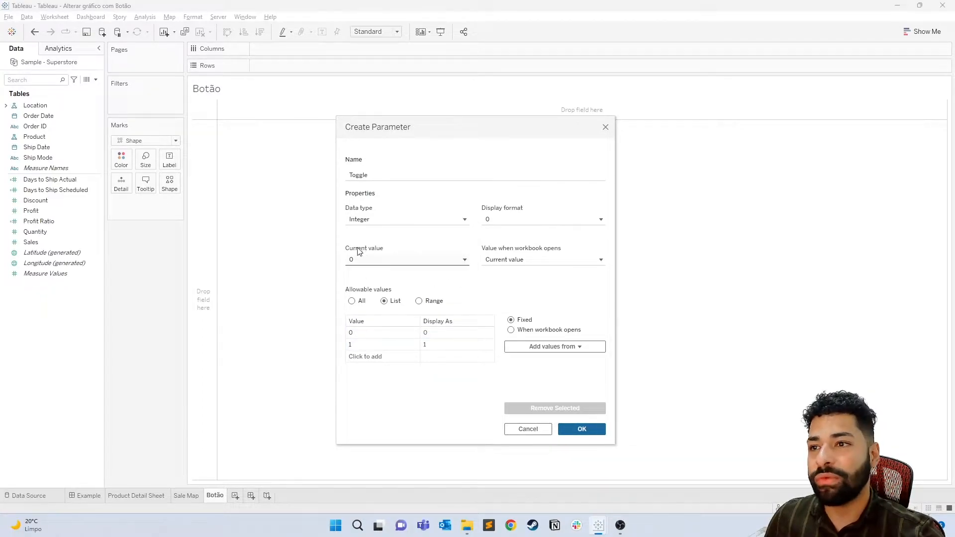
{"action": "left_click", "coordinate": [586, 430]}
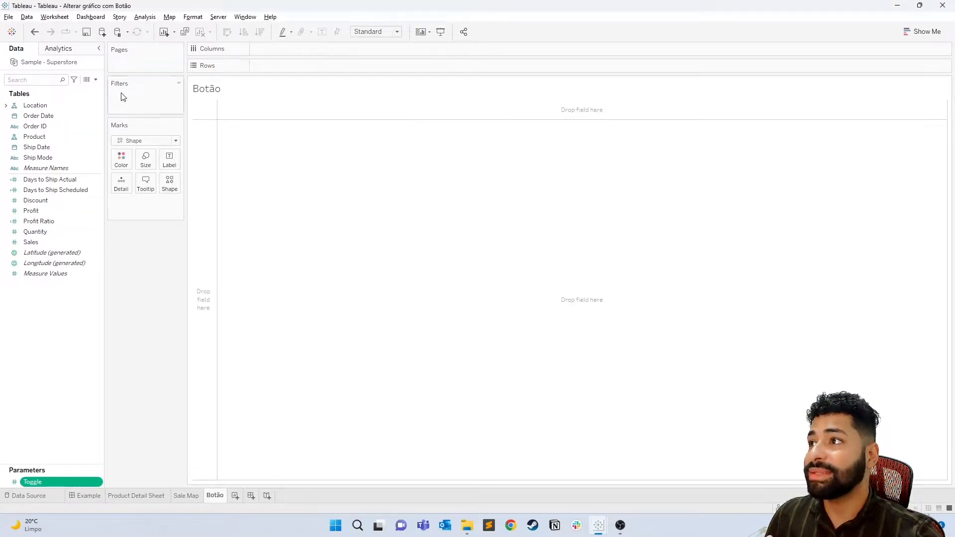
- Create a calculated field named Toggle whose formula references the Toggle parameter
{"action": "left_click", "coordinate": [96, 80]}
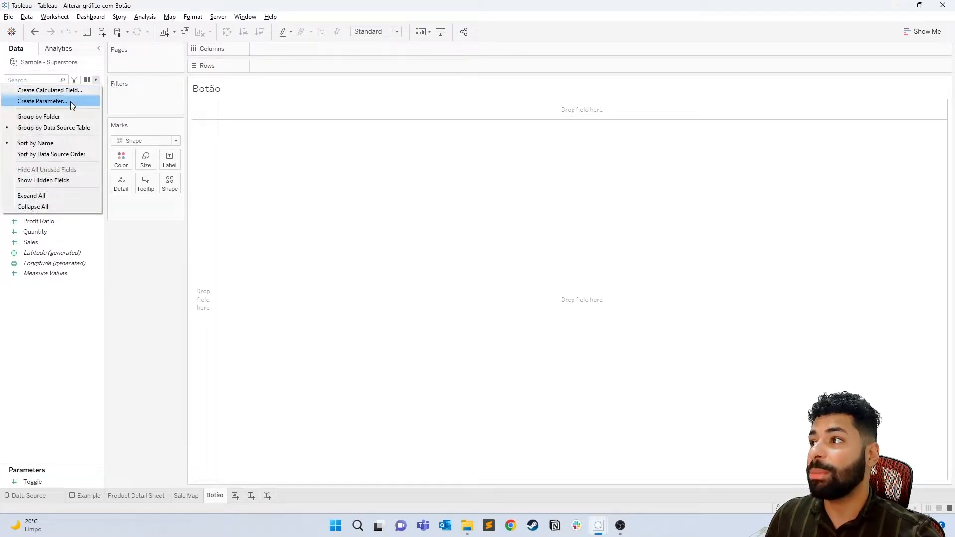
{"action": "left_click", "coordinate": [74, 93]}
{"action": "type", "text": "Toggle"}
{"action": "left_click", "coordinate": [409, 235]}
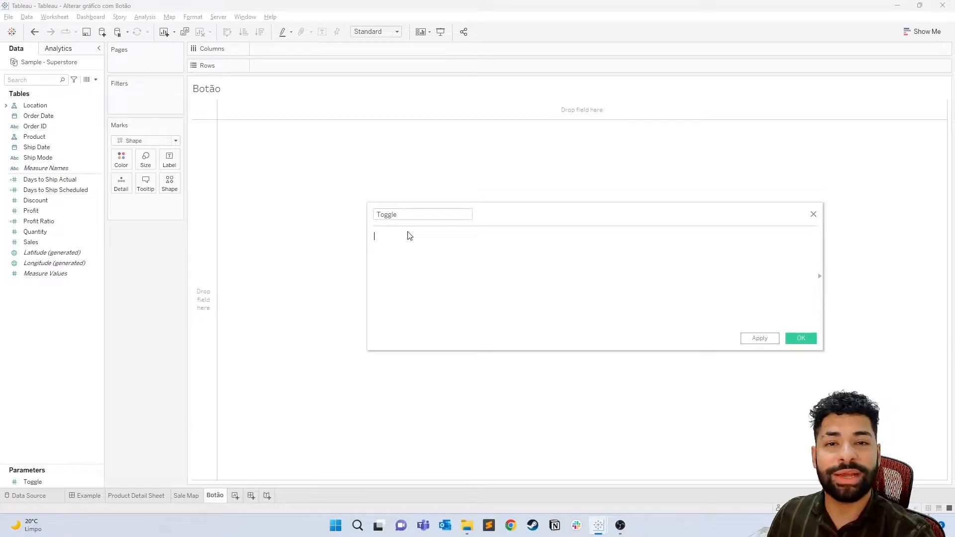
{"action": "type", "text": "[To"}
{"action": "key", "text": "Return"}
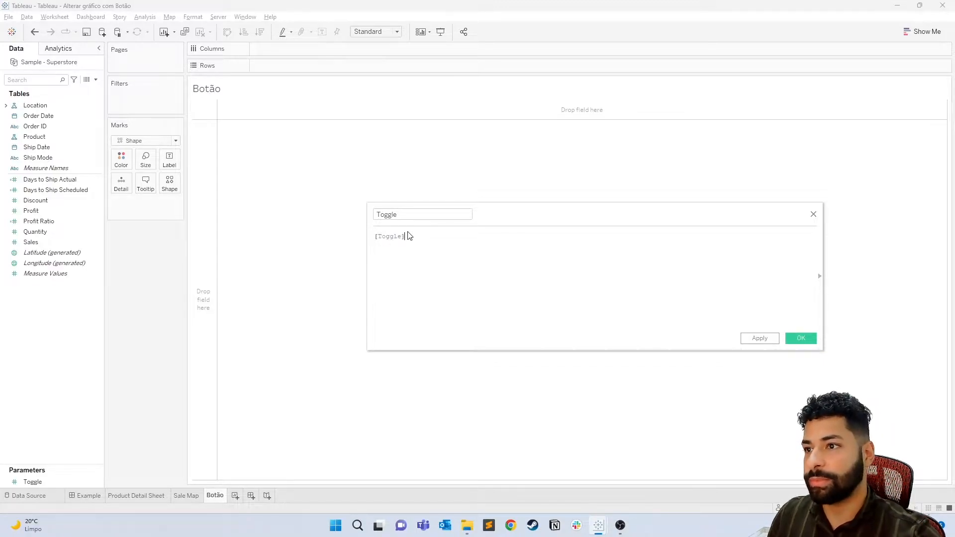
{"action": "left_click", "coordinate": [798, 342]}
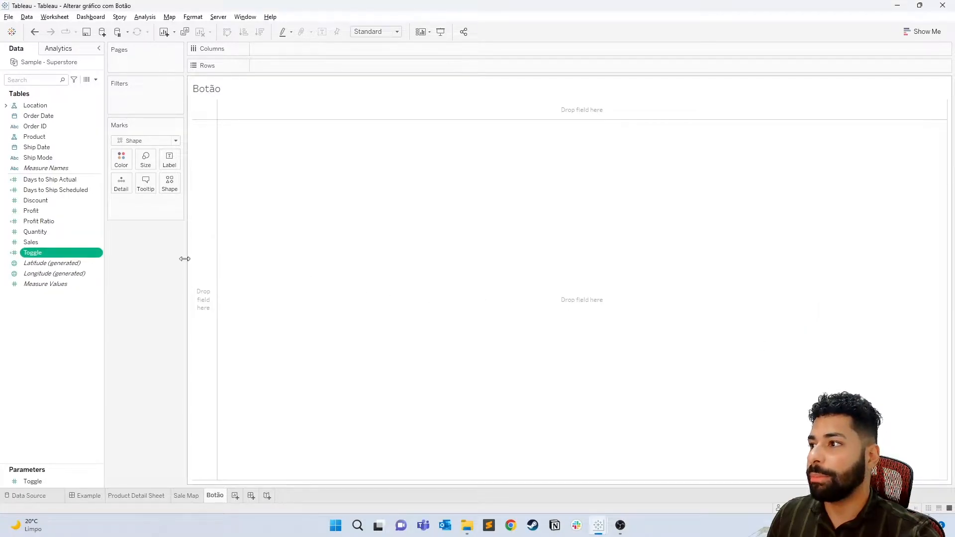
- Convert the Toggle calculated field to a dimension
{"action": "right_click", "coordinate": [40, 257]}
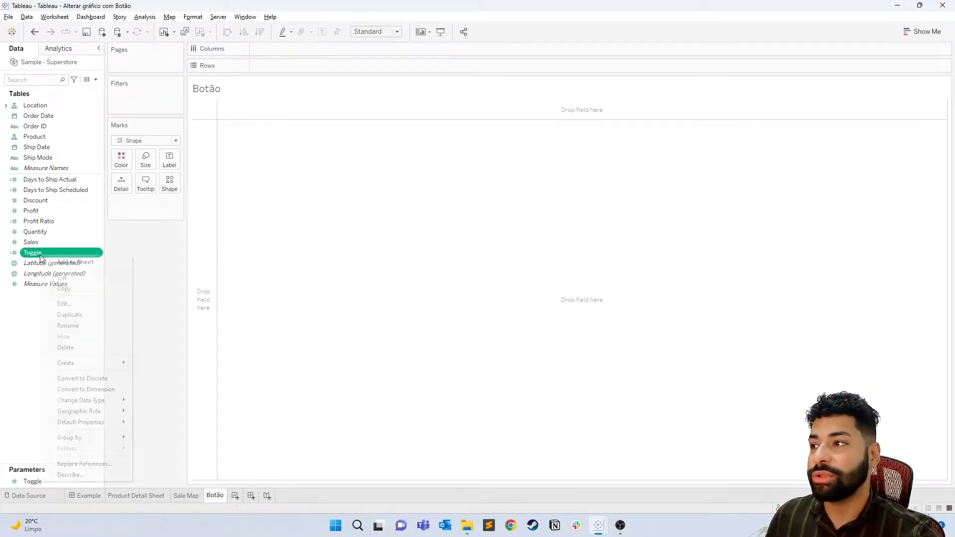
{"action": "left_click", "coordinate": [98, 389]}
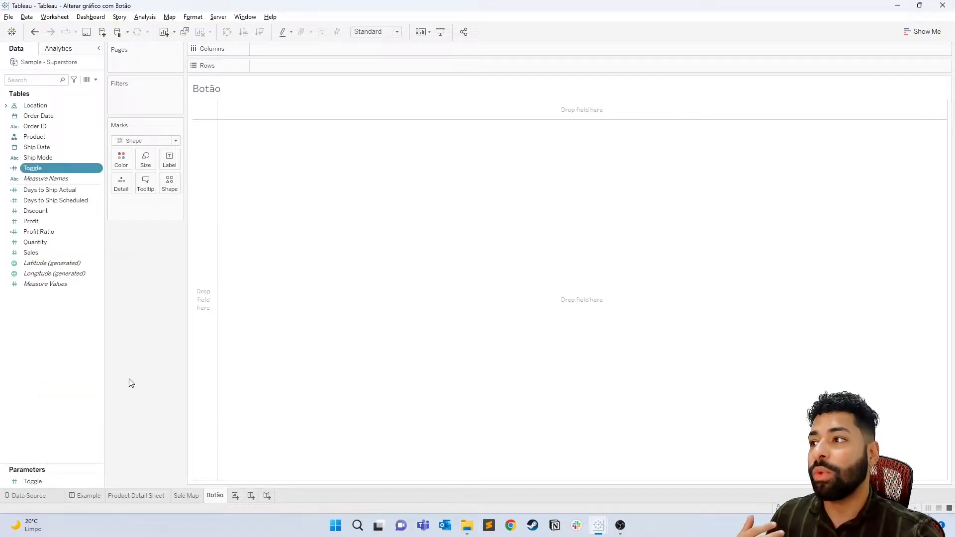
{"action": "right_click", "coordinate": [31, 168]}
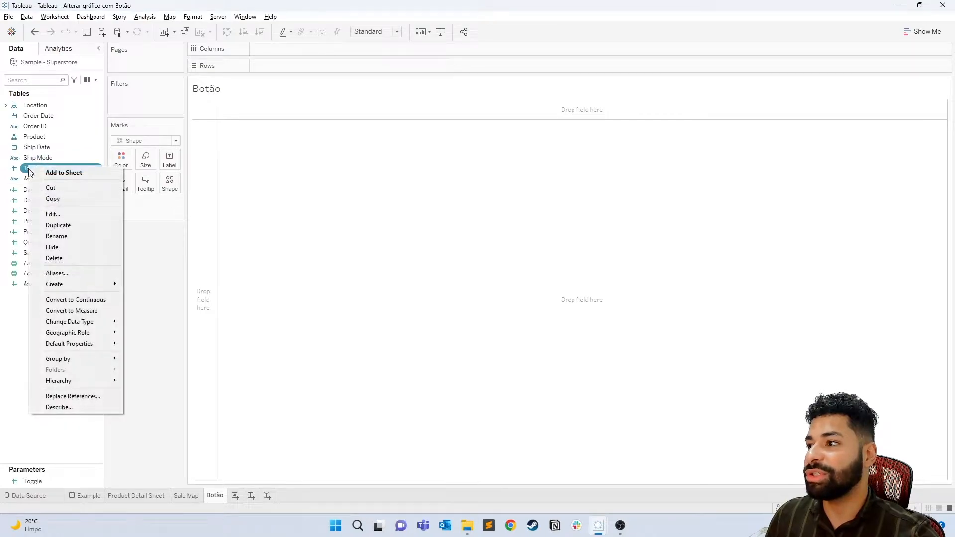
{"action": "left_click", "coordinate": [2, 322]}
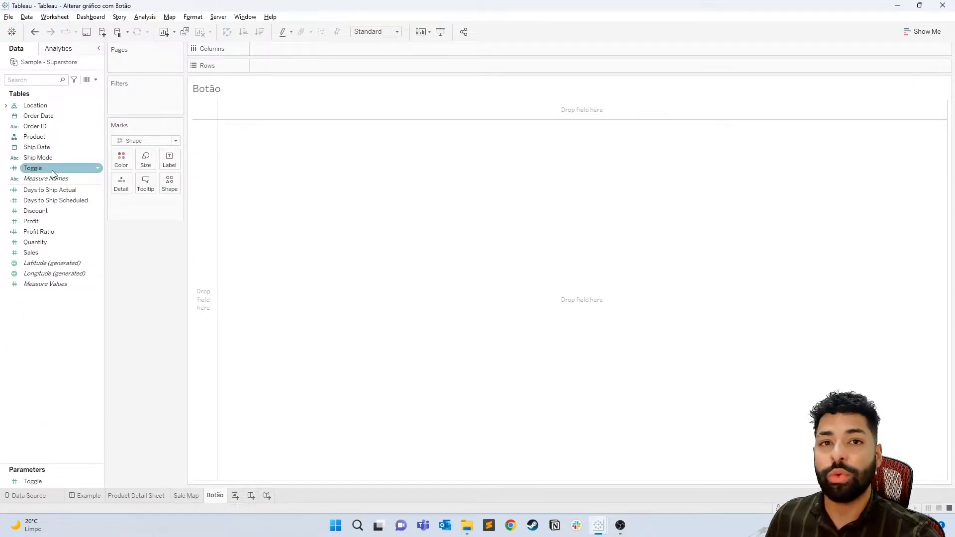
- Assign the Toggle dimension to Shape on the Botão sheet's marks, keeping the Shape mark type
{"action": "left_click_drag", "start_coordinate": [51, 170], "coordinate": [168, 188]}
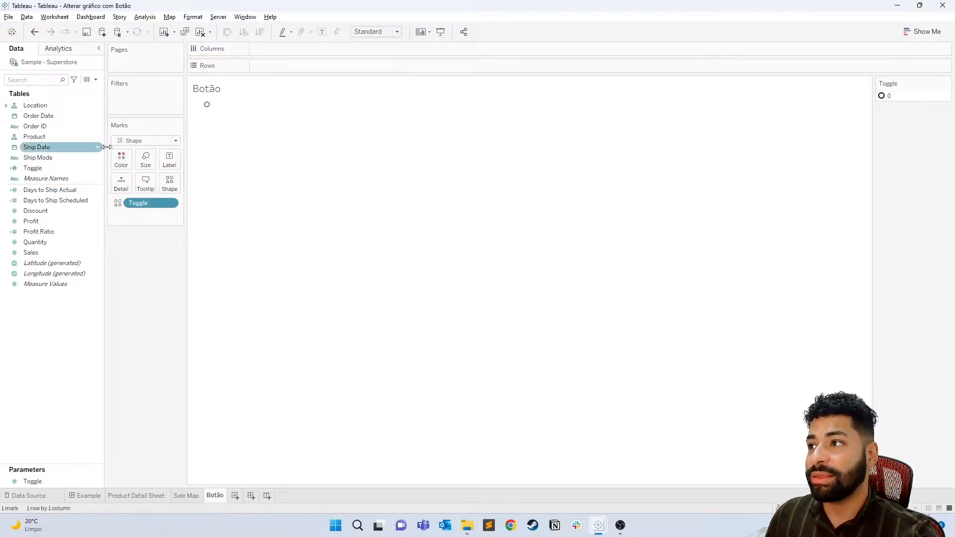
{"action": "left_click", "coordinate": [139, 141]}
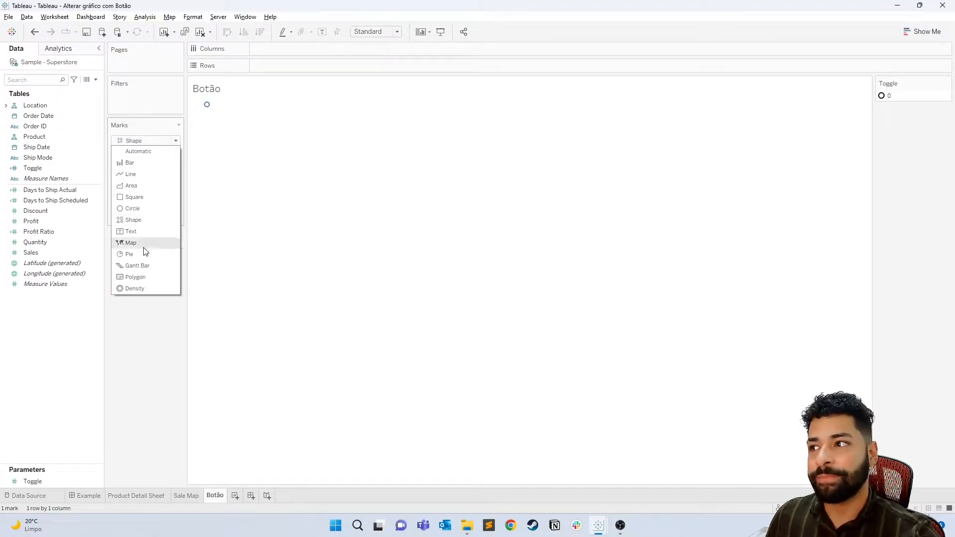
{"action": "left_click", "coordinate": [152, 331]}
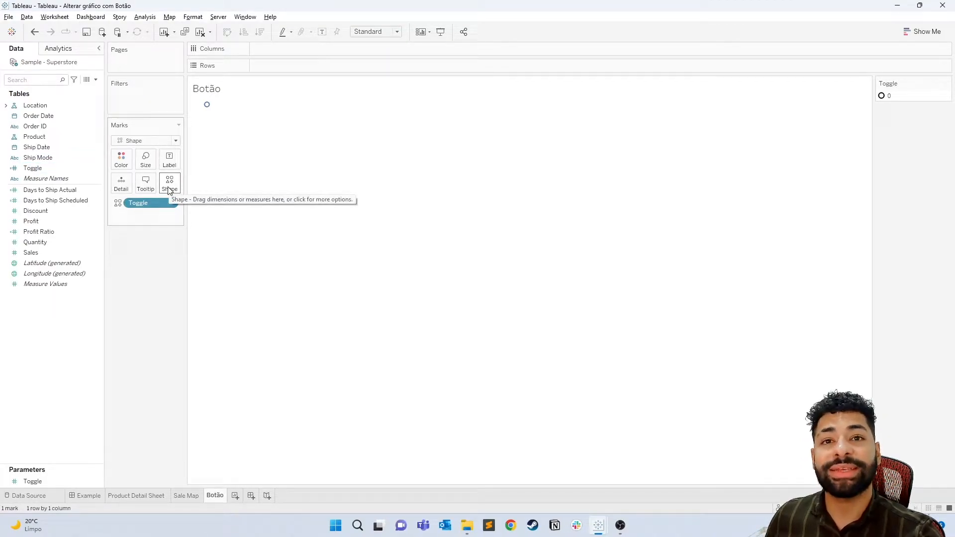
- Enlarge the parameter list area and show the Toggle parameter control on the sheet
{"action": "left_click_drag", "start_coordinate": [53, 462], "coordinate": [67, 308]}
{"action": "right_click", "coordinate": [34, 331]}
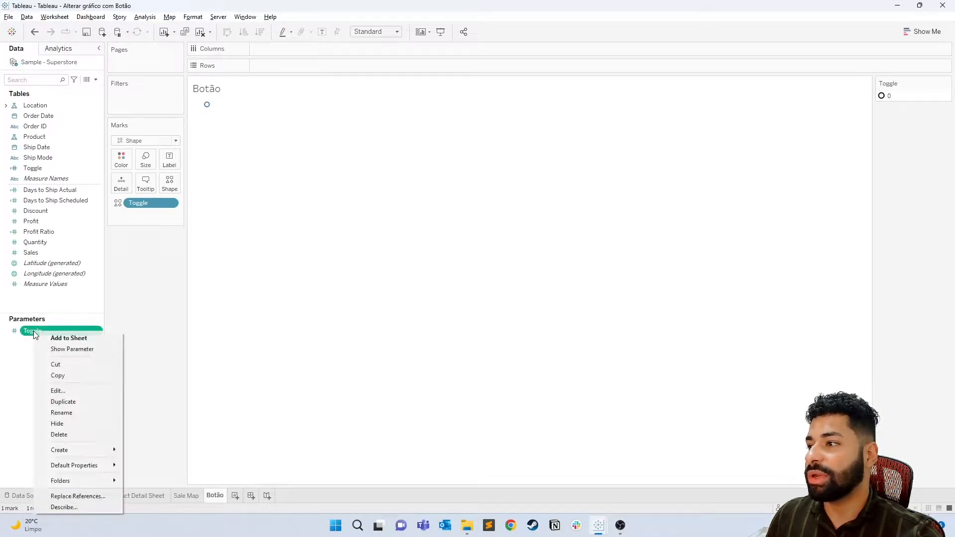
{"action": "left_click", "coordinate": [79, 349]}
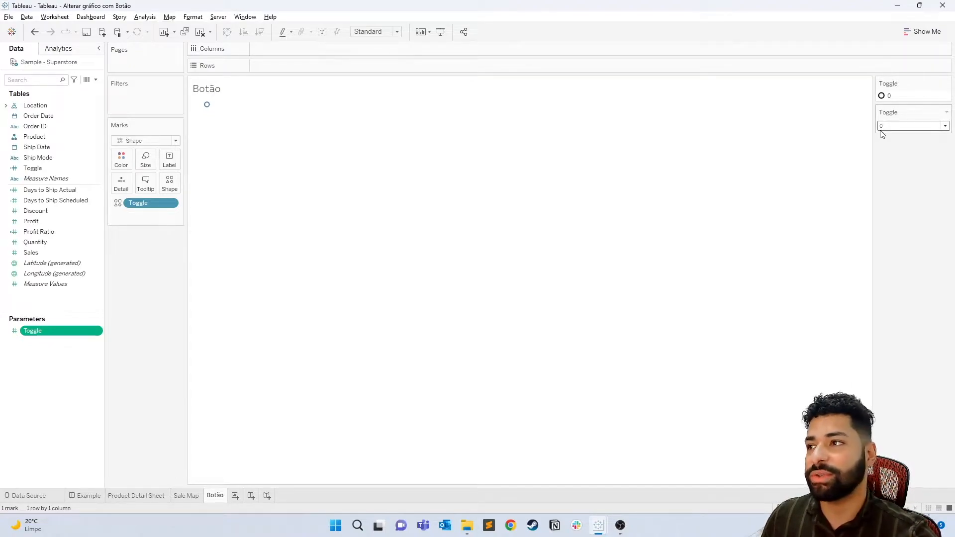
- Edit the shapes for Toggle, selecting data item 0 and the Others shape palette
{"action": "left_click", "coordinate": [172, 188]}
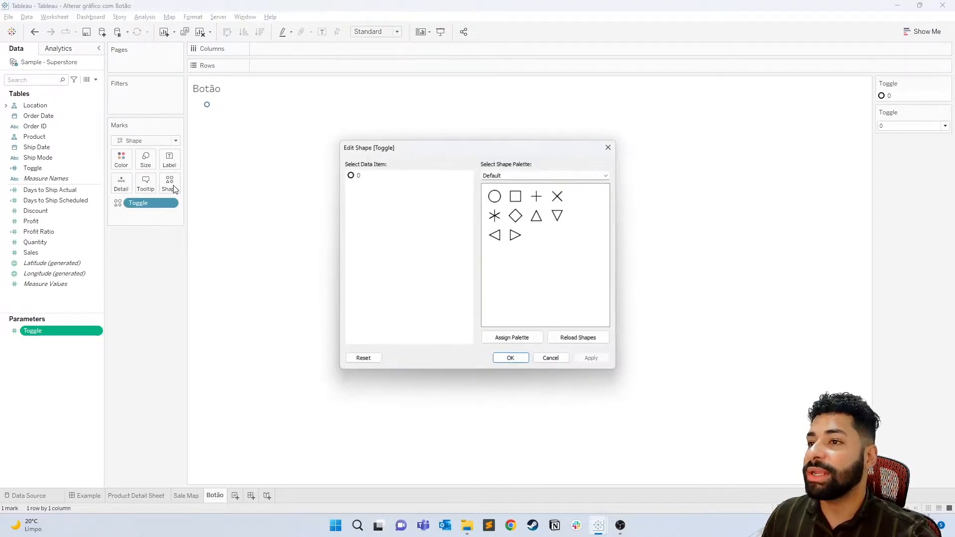
{"action": "left_click", "coordinate": [354, 177]}
{"action": "left_click", "coordinate": [550, 178]}
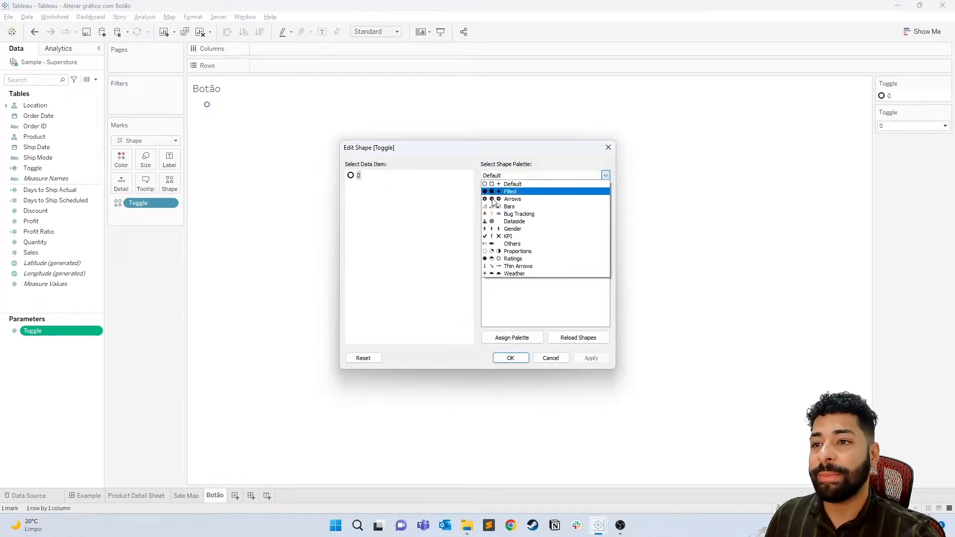
{"action": "left_click", "coordinate": [543, 244]}
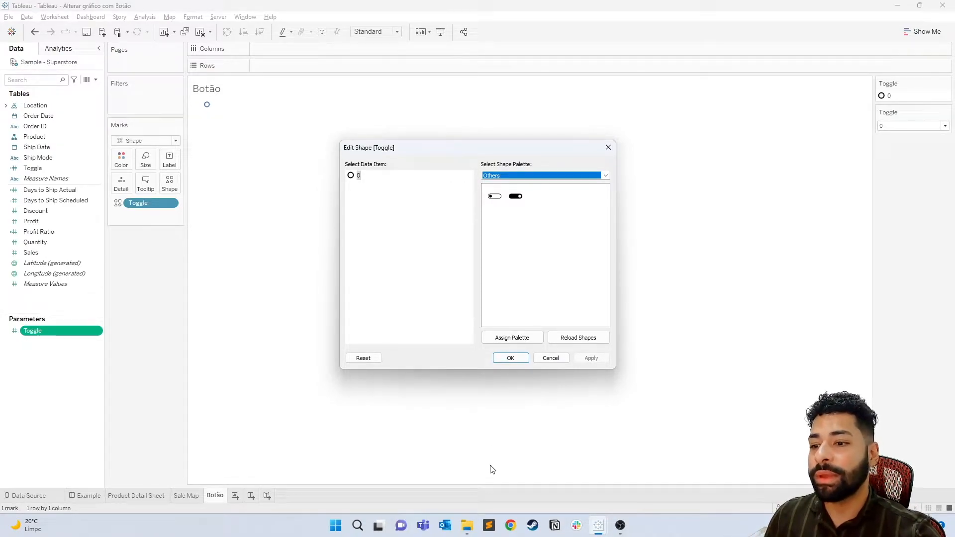
- Switch to File Explorer and examine the toggle images in the Others folder under My Tableau Repository's Shapes folder
{"action": "mouse_move", "coordinate": [474, 528]}
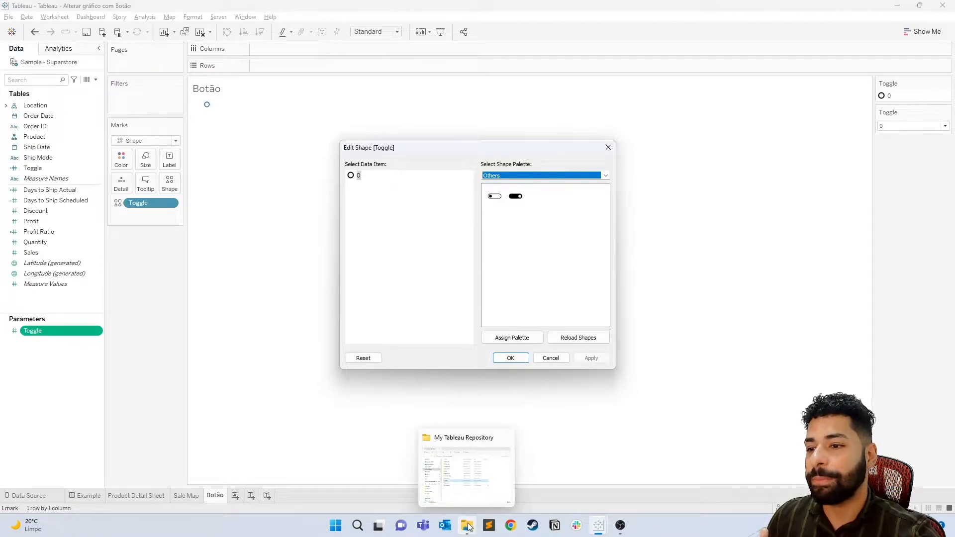
{"action": "left_click", "coordinate": [468, 526]}
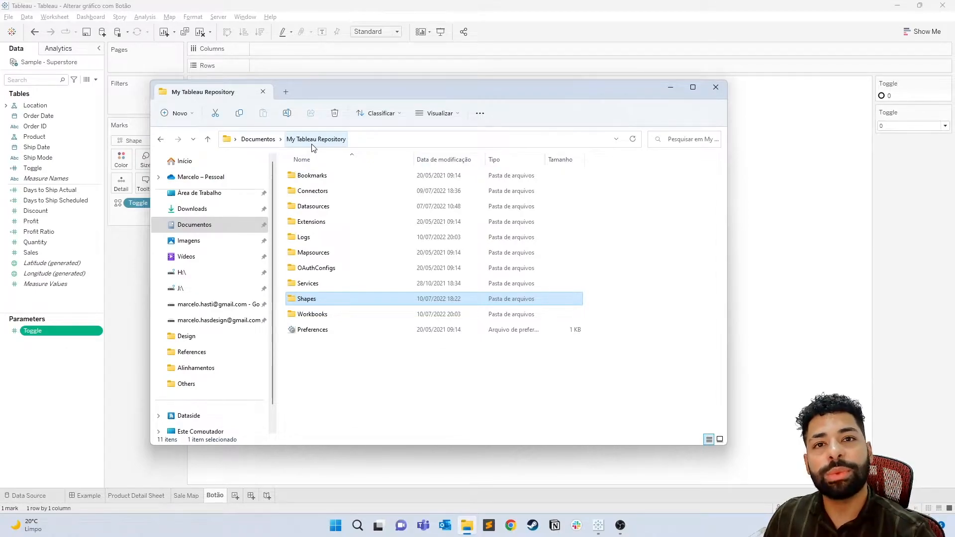
{"action": "double_click", "coordinate": [309, 300]}
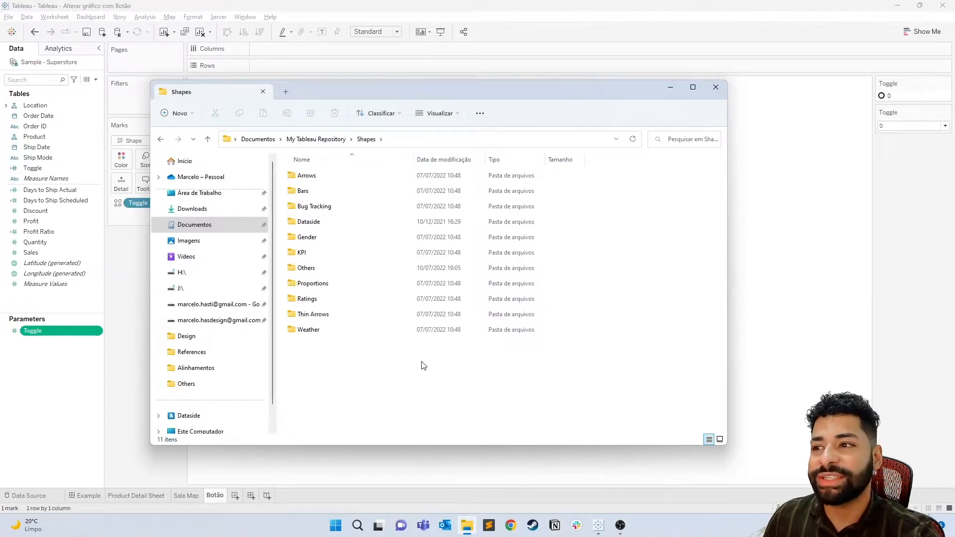
{"action": "double_click", "coordinate": [318, 269]}
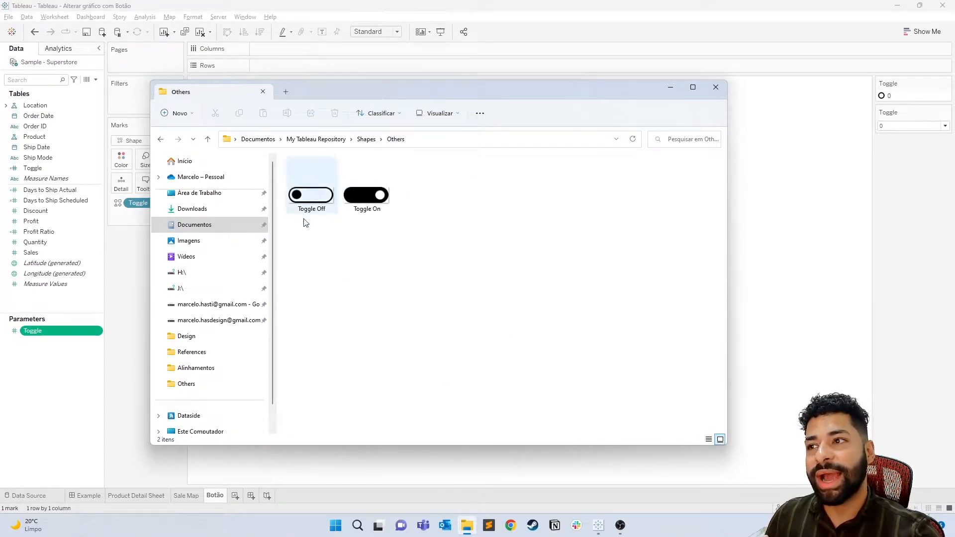
{"action": "left_click", "coordinate": [366, 139]}
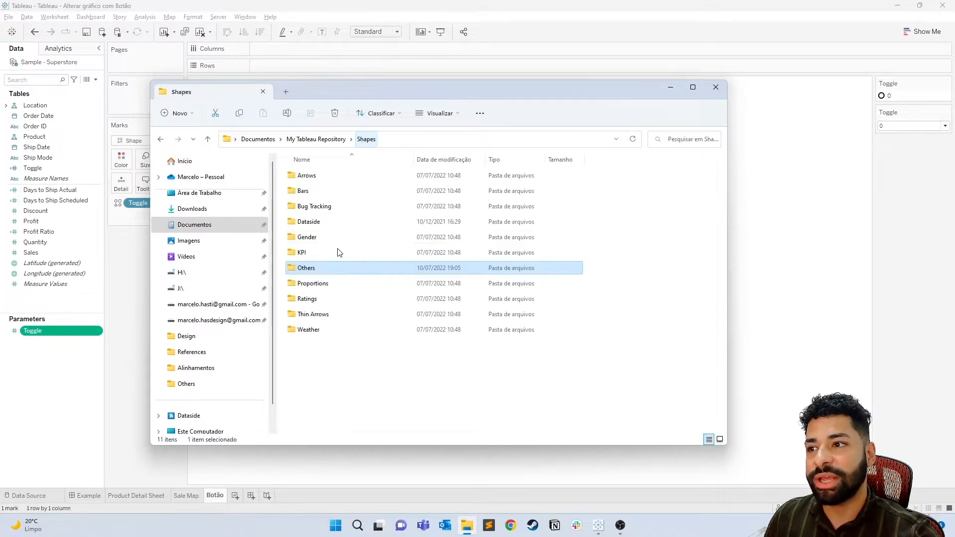
{"action": "double_click", "coordinate": [318, 269]}
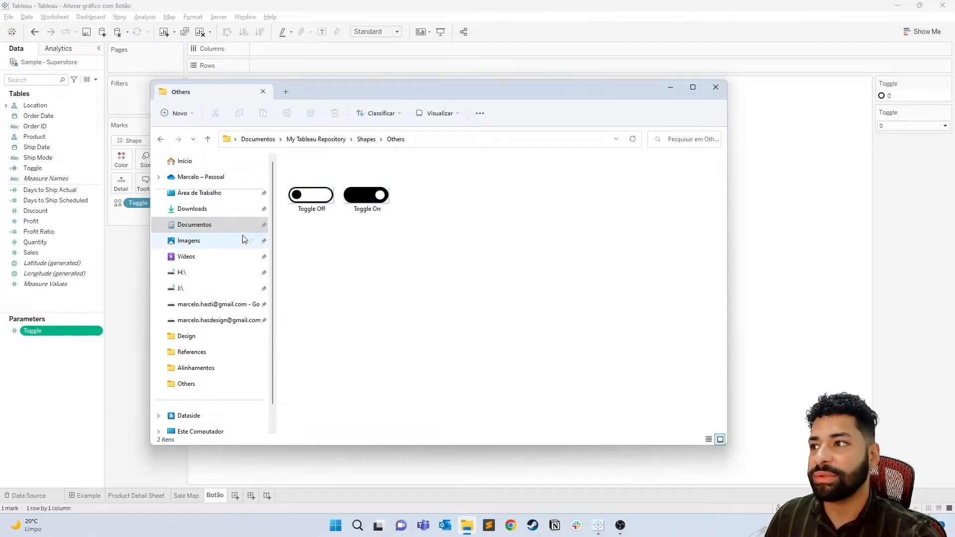
- Return to Tableau, reload the custom shapes and try to assign the Toggle Off shape to data item 0
{"action": "left_click", "coordinate": [130, 221]}
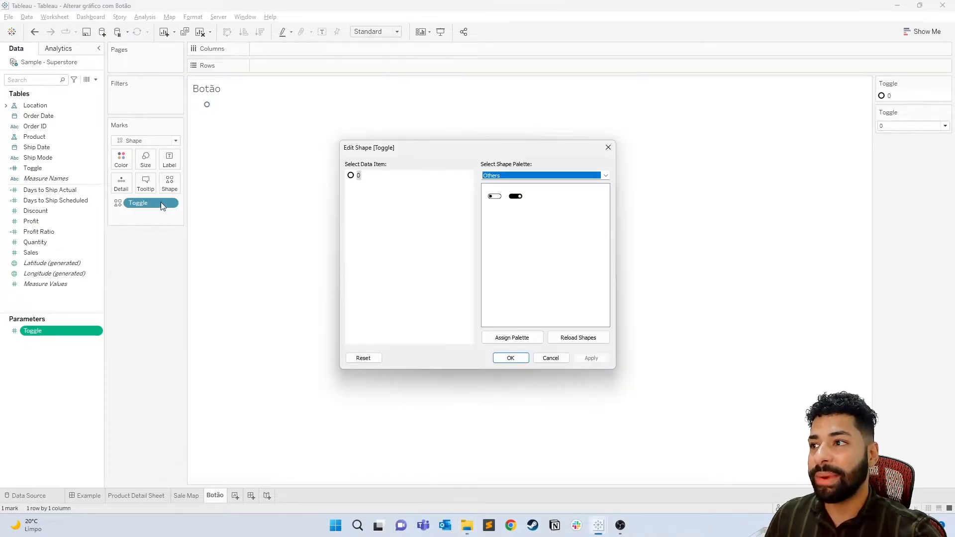
{"action": "left_click", "coordinate": [591, 343]}
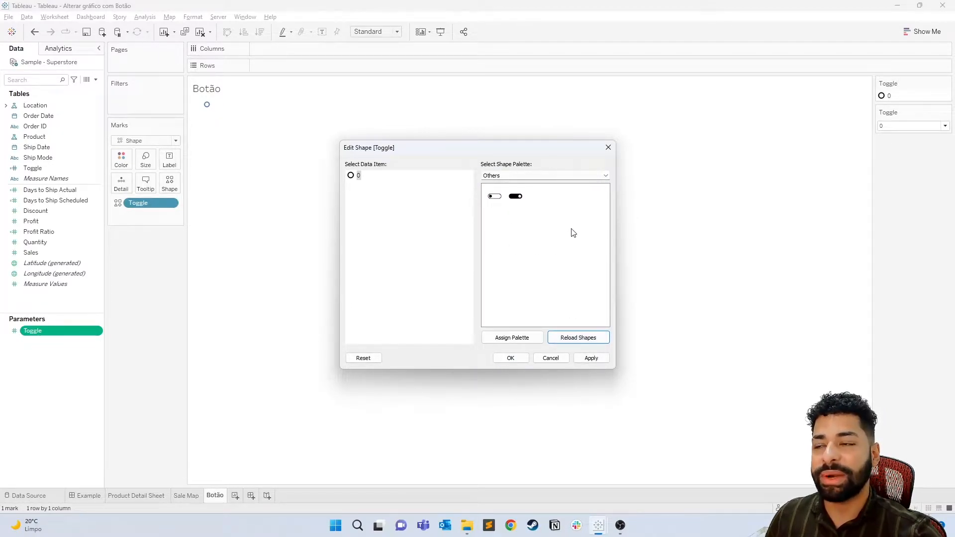
{"action": "left_click", "coordinate": [360, 178]}
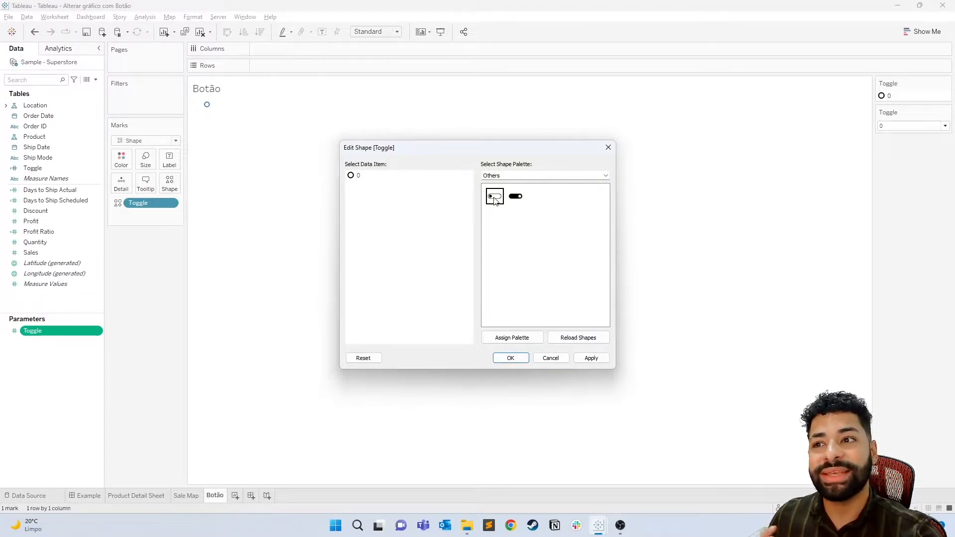
{"action": "left_click", "coordinate": [590, 358]}
{"action": "left_click", "coordinate": [511, 358]}
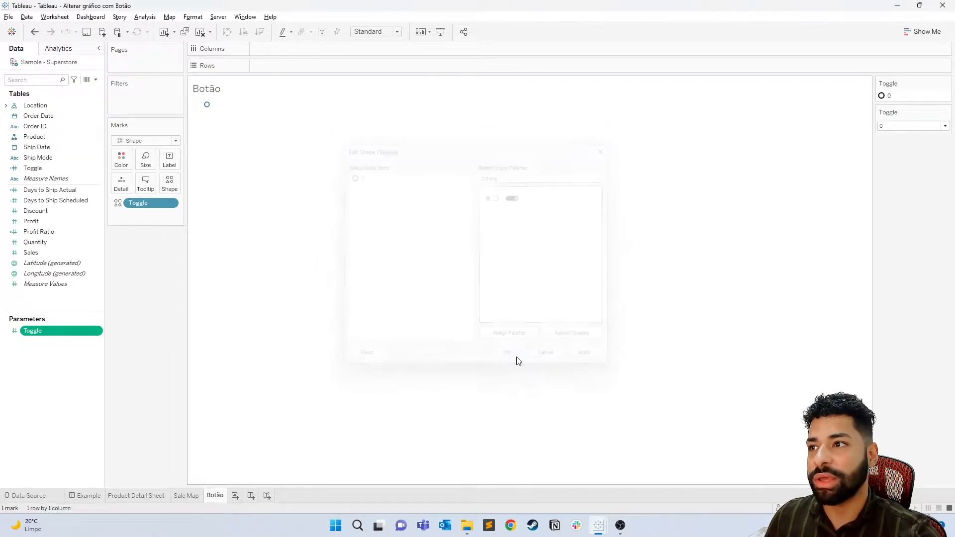
{"action": "left_click", "coordinate": [885, 126]}
{"action": "left_click", "coordinate": [884, 142]}
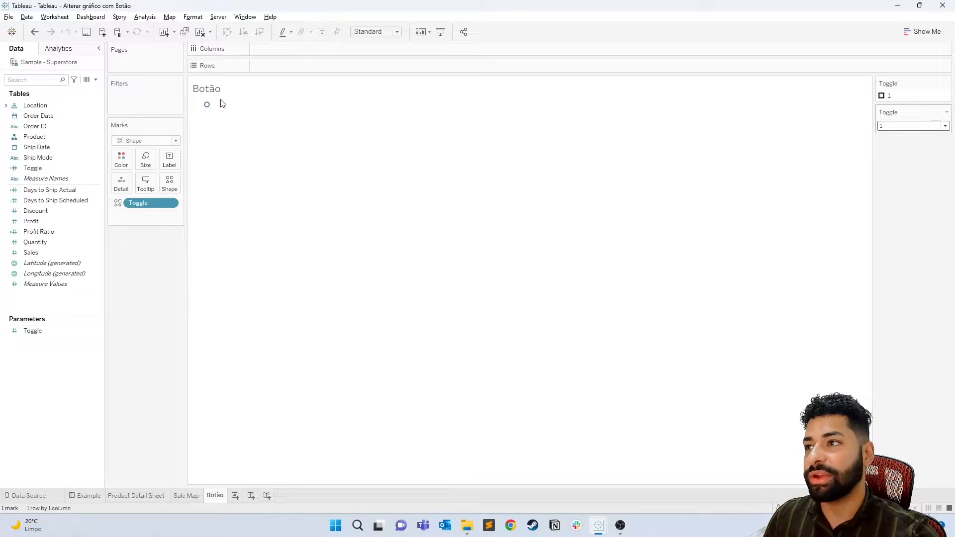
{"action": "left_click", "coordinate": [169, 183]}
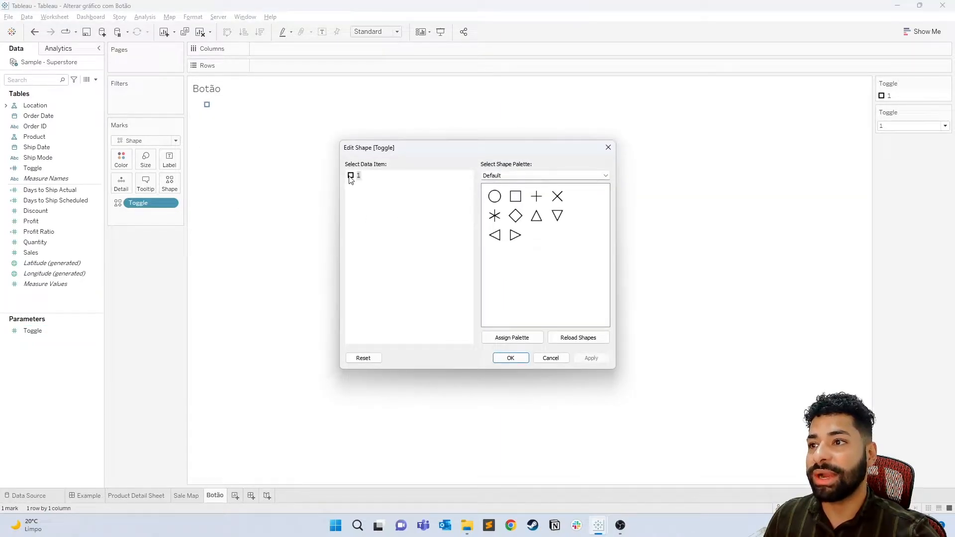
{"action": "left_click", "coordinate": [550, 359]}
{"action": "left_click", "coordinate": [889, 126]}
{"action": "left_click", "coordinate": [882, 135]}
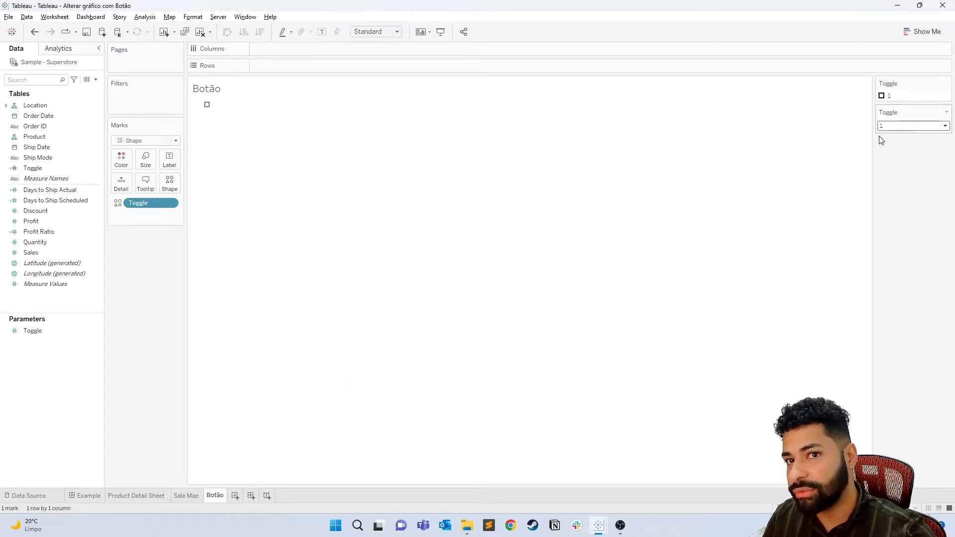
- Assign the toggle-off shape from the Others palette to Toggle's data item 0
{"action": "left_click", "coordinate": [169, 183]}
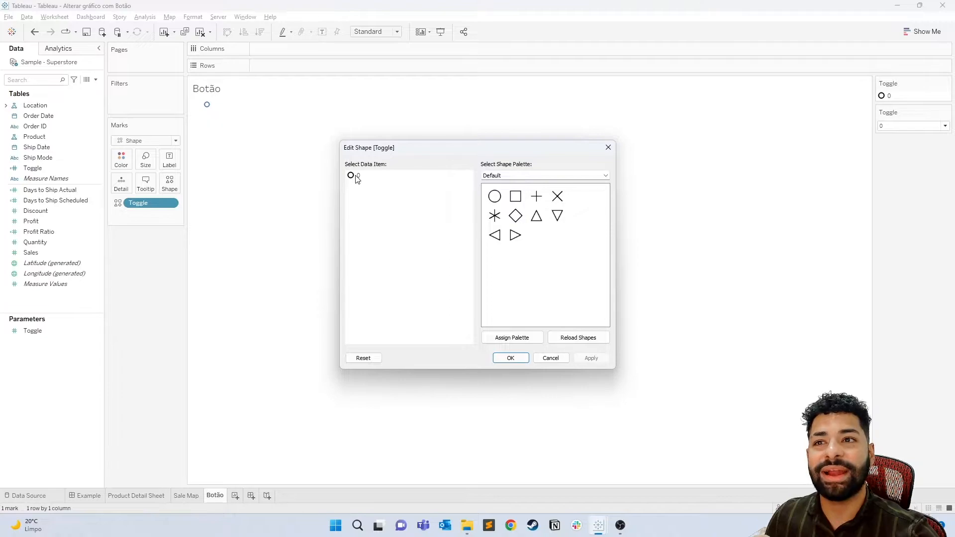
{"action": "left_click", "coordinate": [548, 175]}
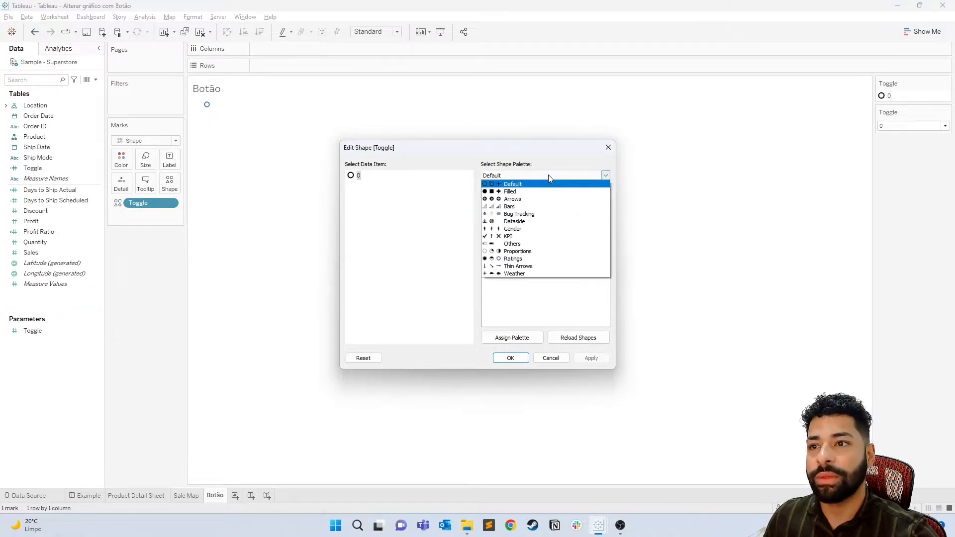
{"action": "left_click", "coordinate": [520, 244]}
{"action": "left_click", "coordinate": [494, 196]}
{"action": "left_click", "coordinate": [511, 357]}
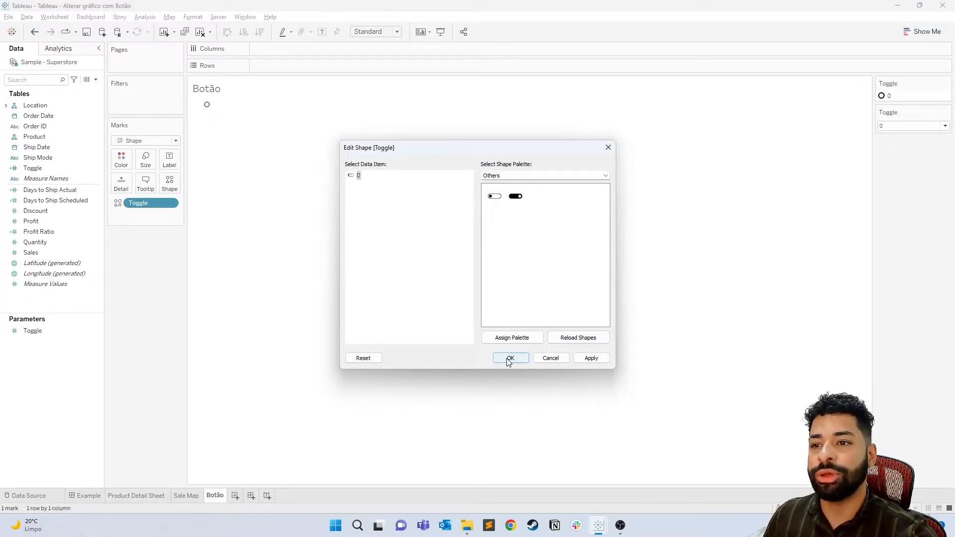
- Set the Toggle parameter to 1 and assign the toggle-on shape from the Others palette to data item 1
{"action": "left_click", "coordinate": [882, 126]}
{"action": "left_click", "coordinate": [882, 144]}
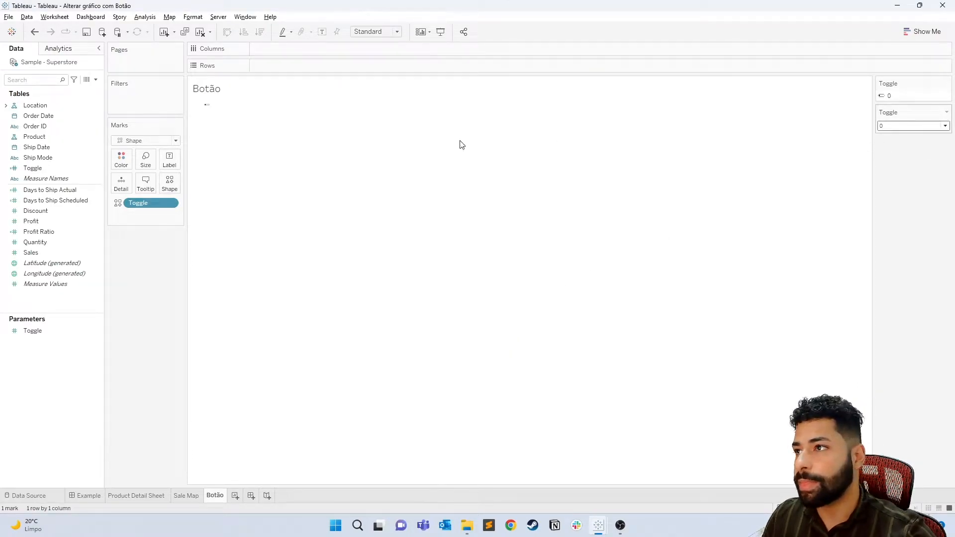
{"action": "left_click", "coordinate": [170, 187]}
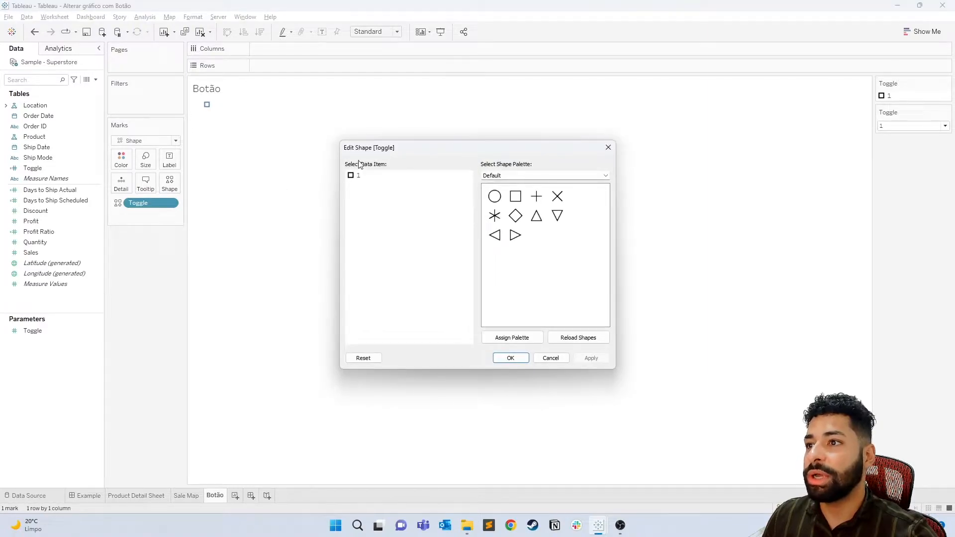
{"action": "left_click", "coordinate": [524, 179]}
{"action": "left_click", "coordinate": [512, 245]}
{"action": "left_click", "coordinate": [516, 196]}
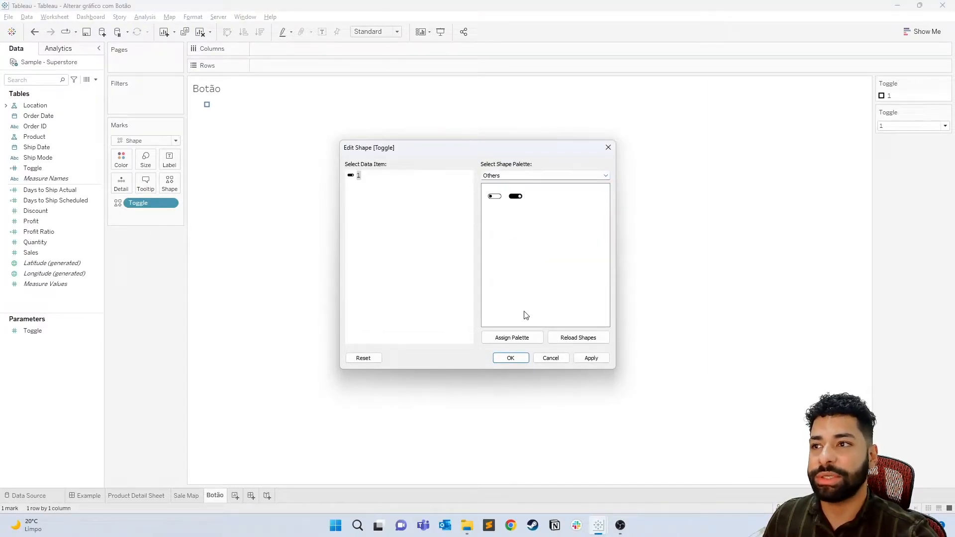
{"action": "left_click", "coordinate": [510, 358]}
- Fit the Botão sheet to Entire View and turn off its tooltips, selection by category and command buttons
{"action": "left_click", "coordinate": [376, 32]}
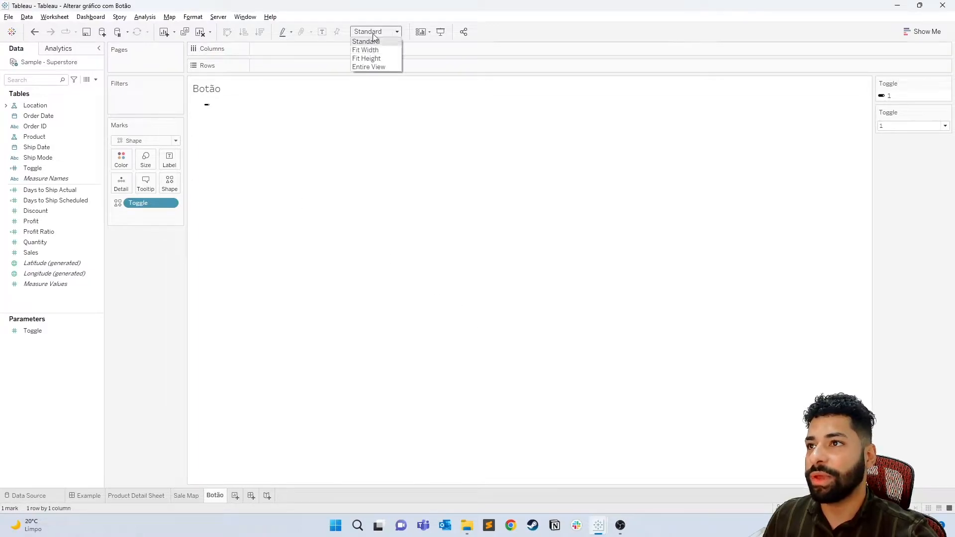
{"action": "left_click", "coordinate": [380, 70]}
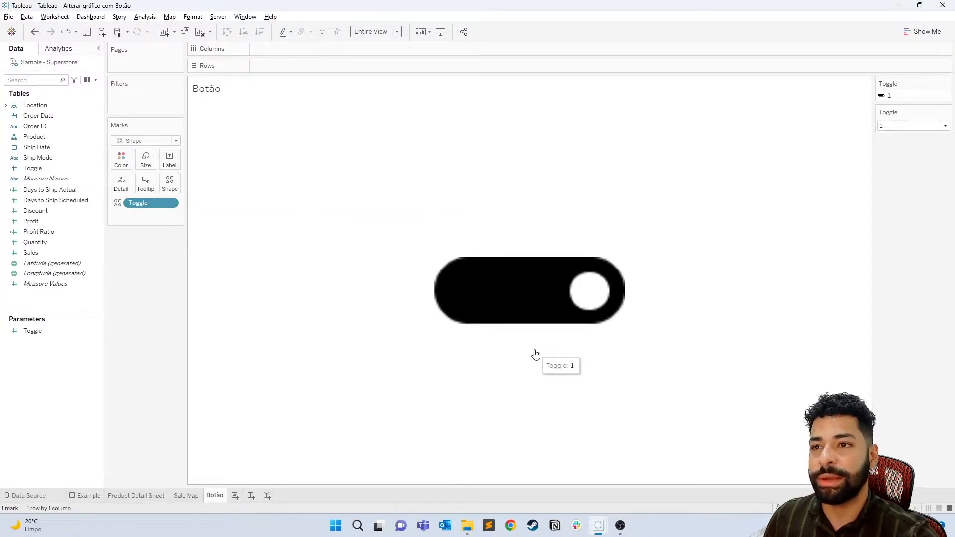
{"action": "left_click", "coordinate": [145, 184]}
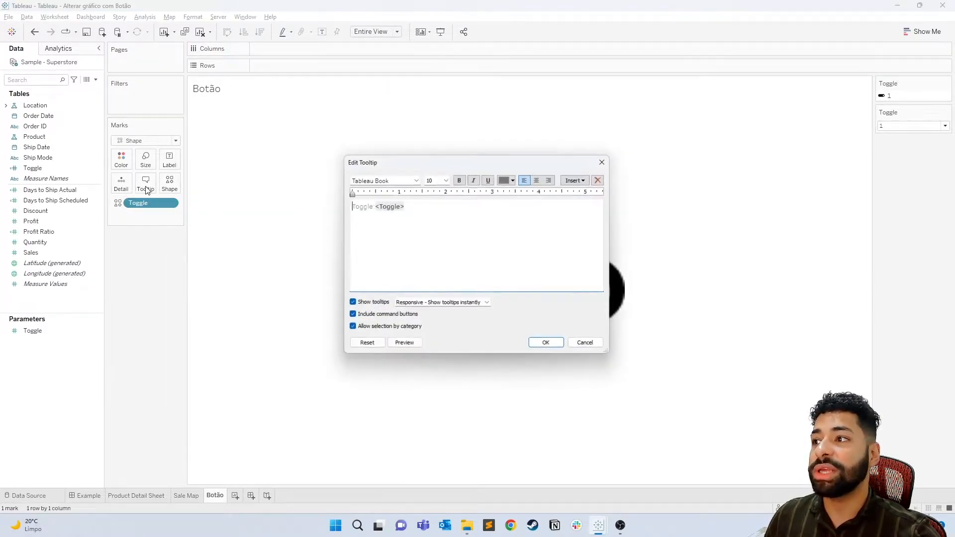
{"action": "left_click", "coordinate": [351, 303]}
{"action": "left_click", "coordinate": [376, 331]}
{"action": "left_click", "coordinate": [381, 318]}
{"action": "left_click", "coordinate": [547, 345]}
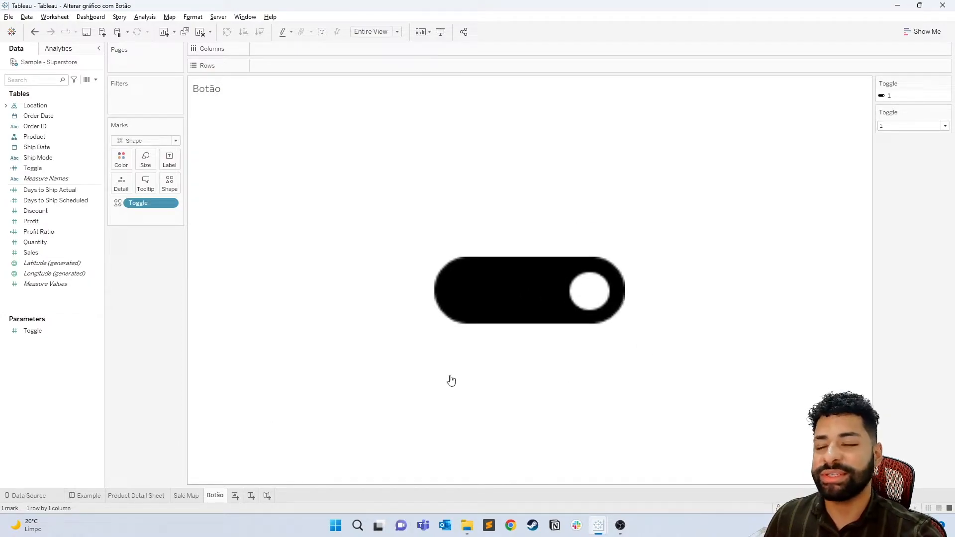
- Examine the Sale Map and Product Detail Sheet worksheets that the toggle is meant to switch, and return to Botão
{"action": "left_click", "coordinate": [163, 499]}
{"action": "left_click", "coordinate": [184, 499]}
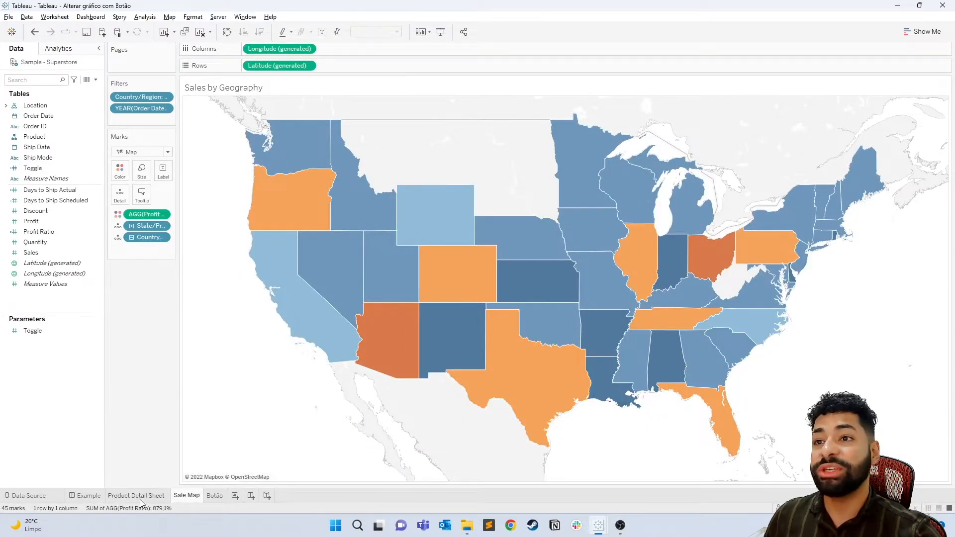
{"action": "left_click", "coordinate": [139, 500]}
{"action": "left_click", "coordinate": [195, 498]}
{"action": "left_click", "coordinate": [160, 500]}
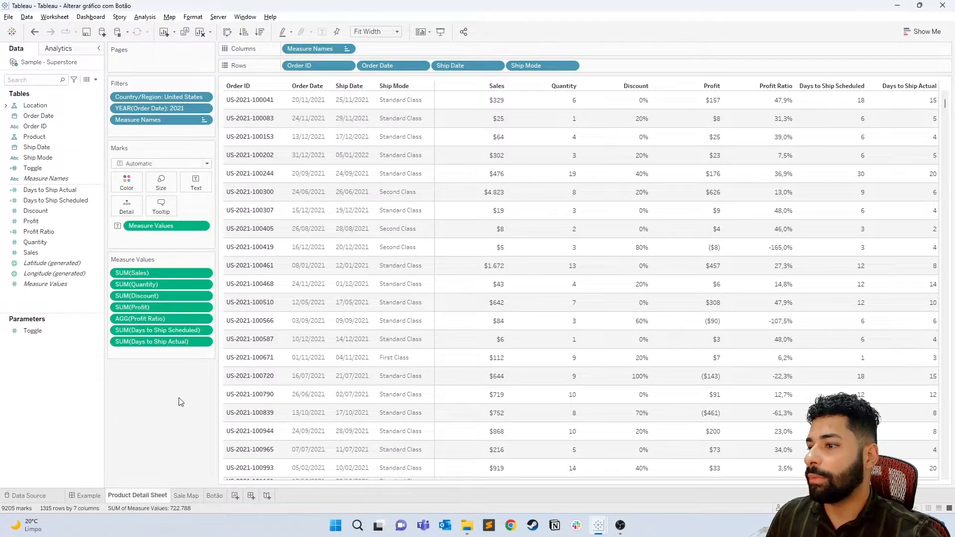
{"action": "left_click", "coordinate": [214, 496]}
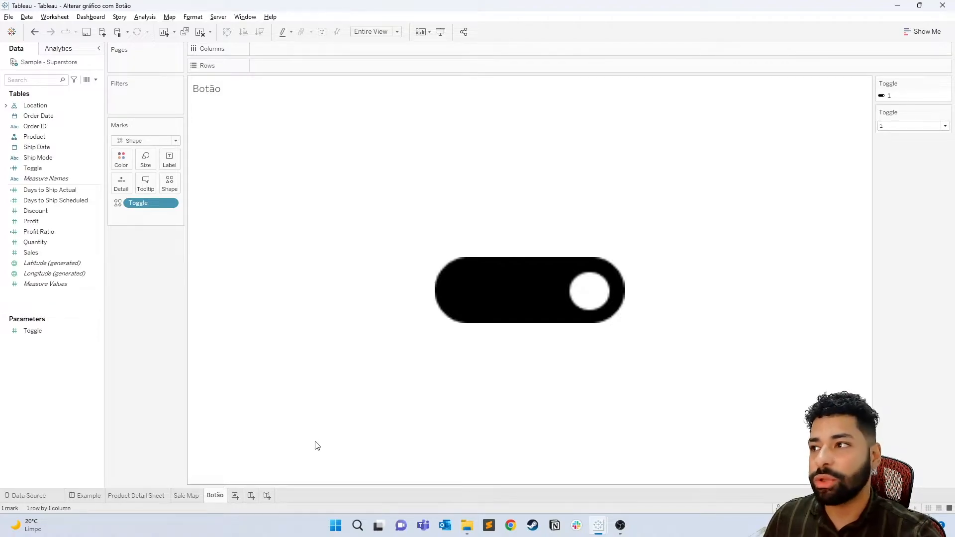
- Create a calculated field named Toggle 2 with the formula ABS([Toggle] -1)
{"action": "left_click", "coordinate": [95, 80]}
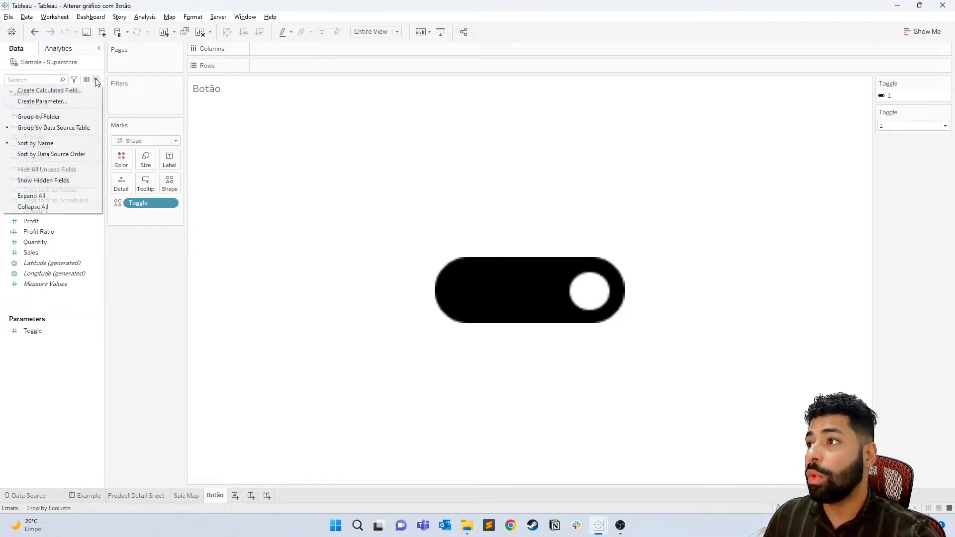
{"action": "left_click", "coordinate": [68, 90]}
{"action": "type", "text": "To"}
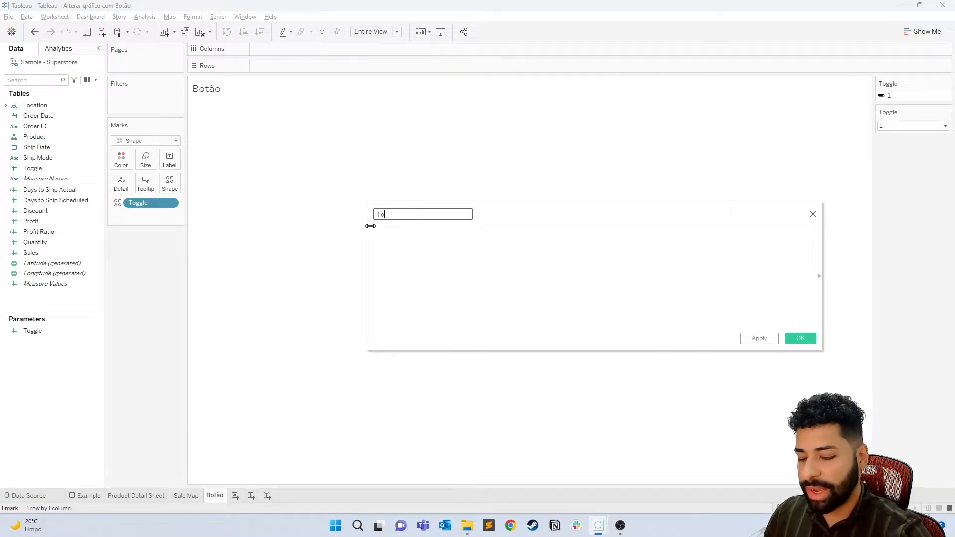
{"action": "type", "text": "ggle 2"}
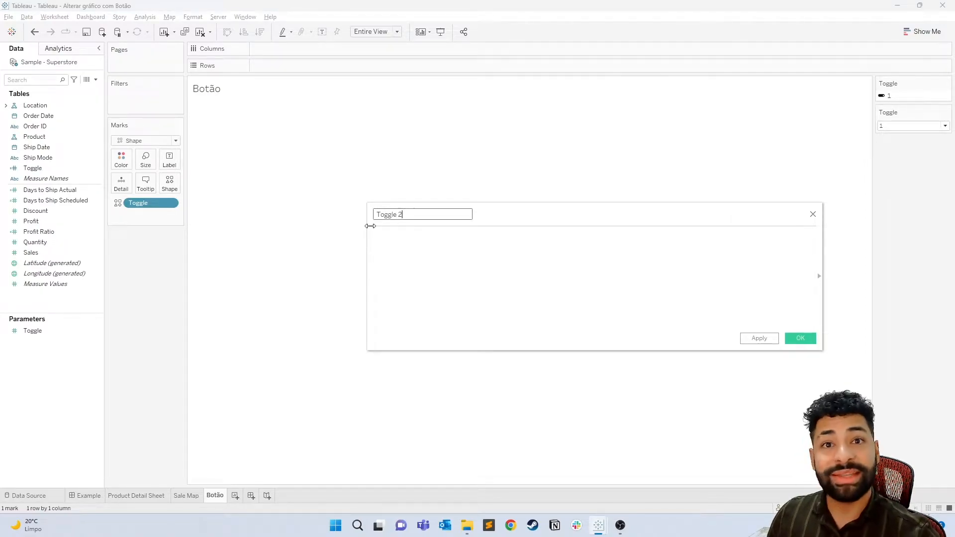
{"action": "key", "text": "Tab"}
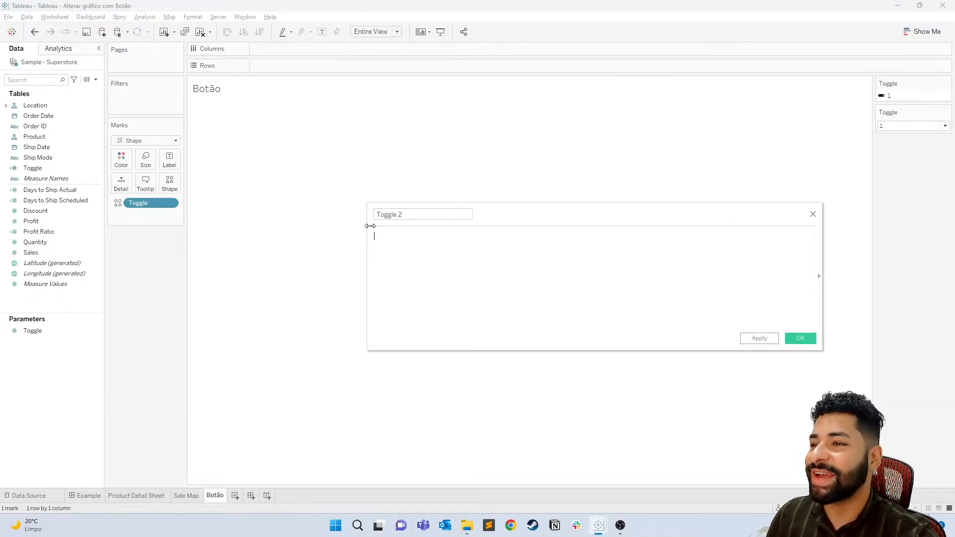
{"action": "type", "text": "ab"}
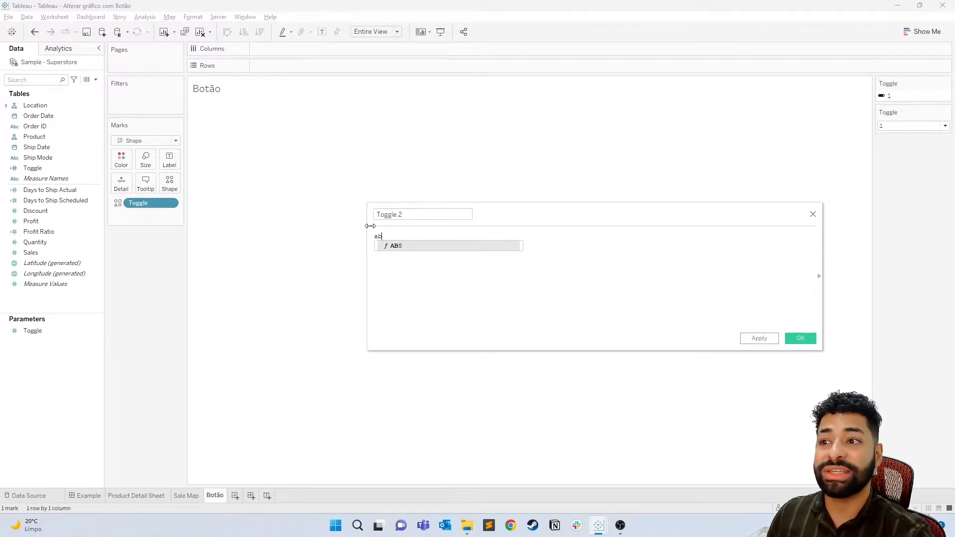
{"action": "key", "text": "Return"}
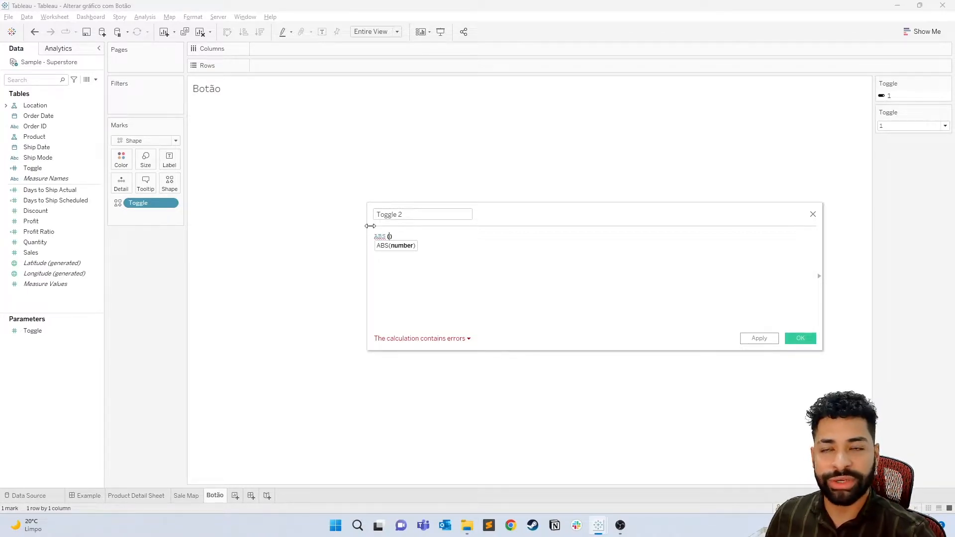
{"action": "type", "text": "to"}
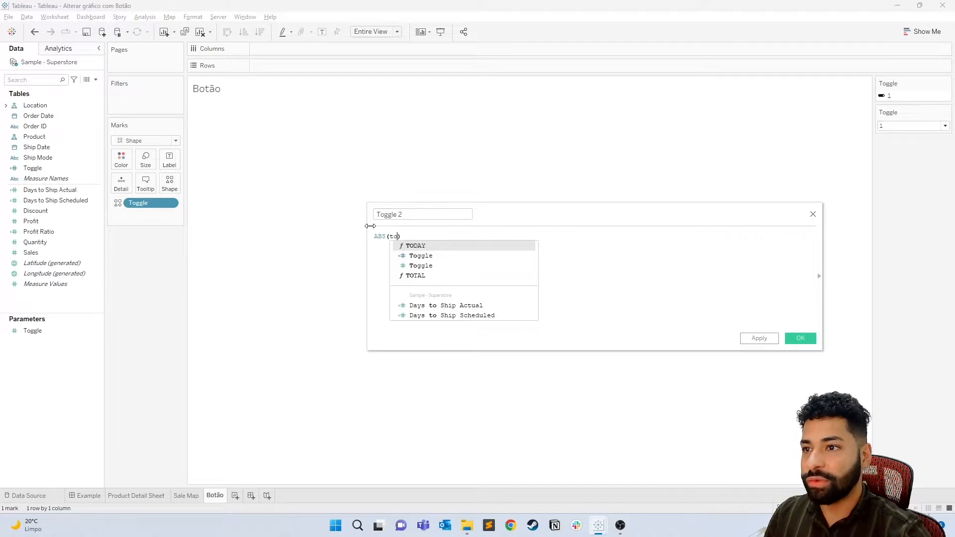
{"action": "key", "text": "Down"}
{"action": "key", "text": "Return"}
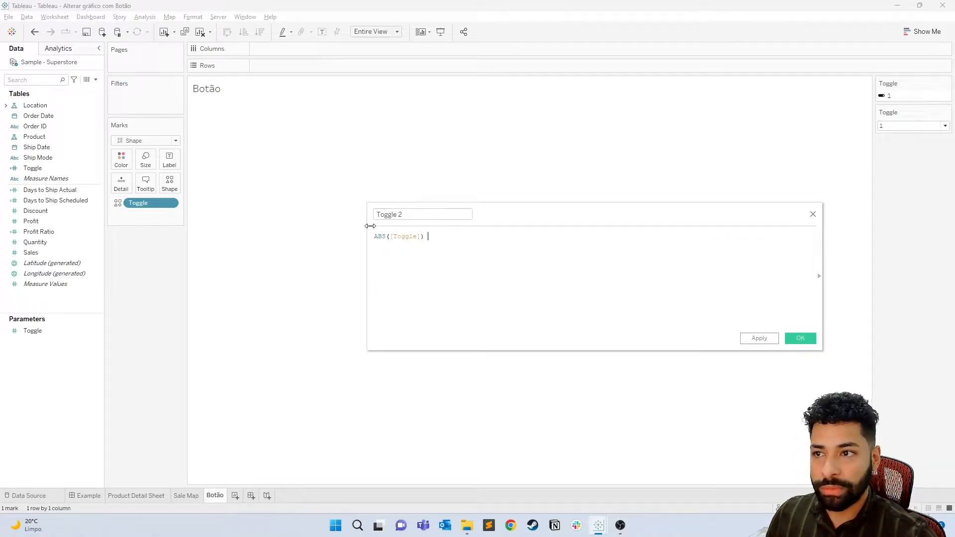
{"action": "type", "text": "-1"}
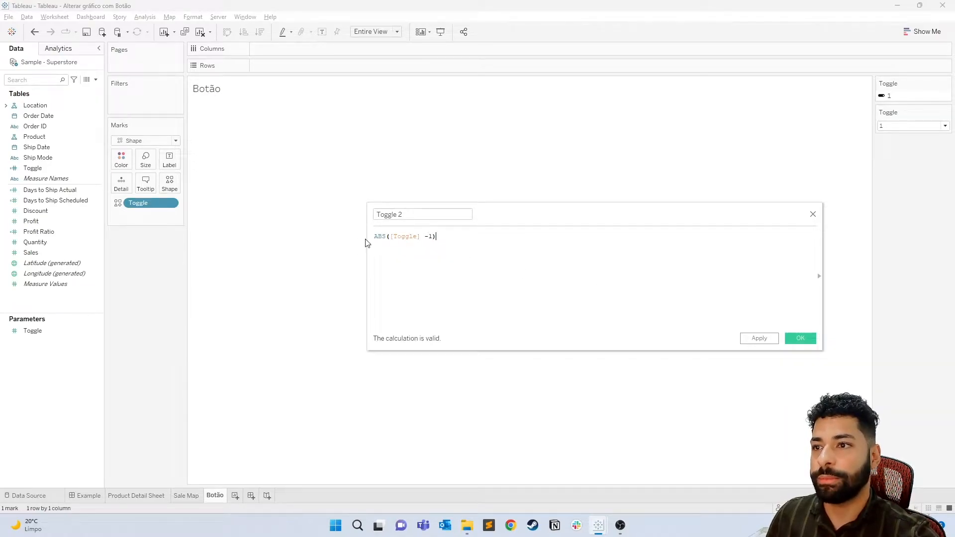
{"action": "left_click", "coordinate": [807, 338]}
- Convert Toggle 2 to a dimension and add it to Detail on the Botão sheet's marks
{"action": "right_click", "coordinate": [60, 264]}
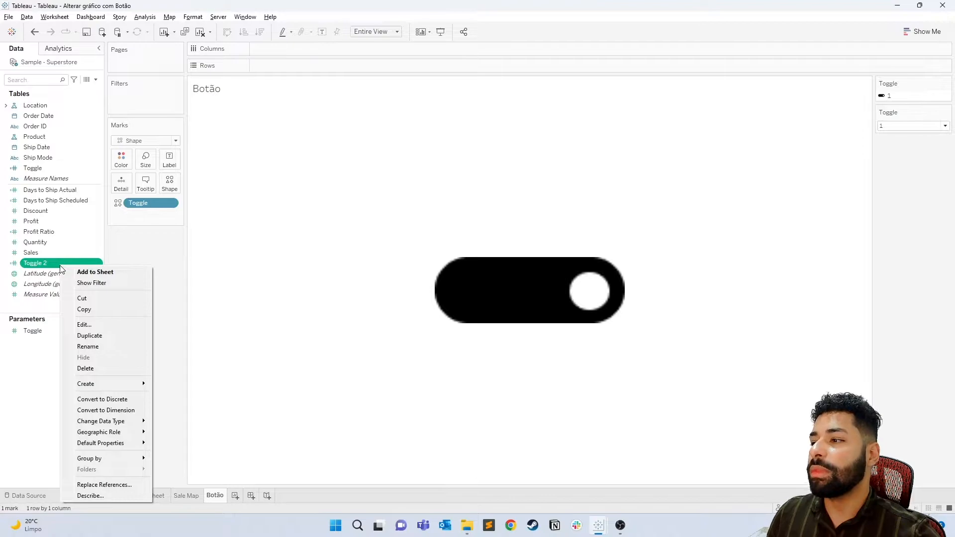
{"action": "left_click", "coordinate": [106, 411]}
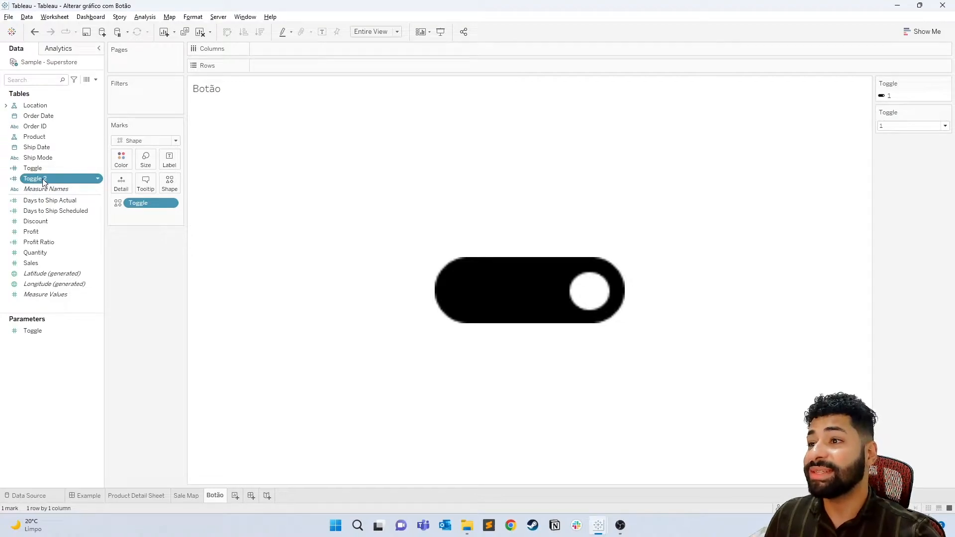
{"action": "left_click_drag", "start_coordinate": [36, 185], "coordinate": [119, 186]}
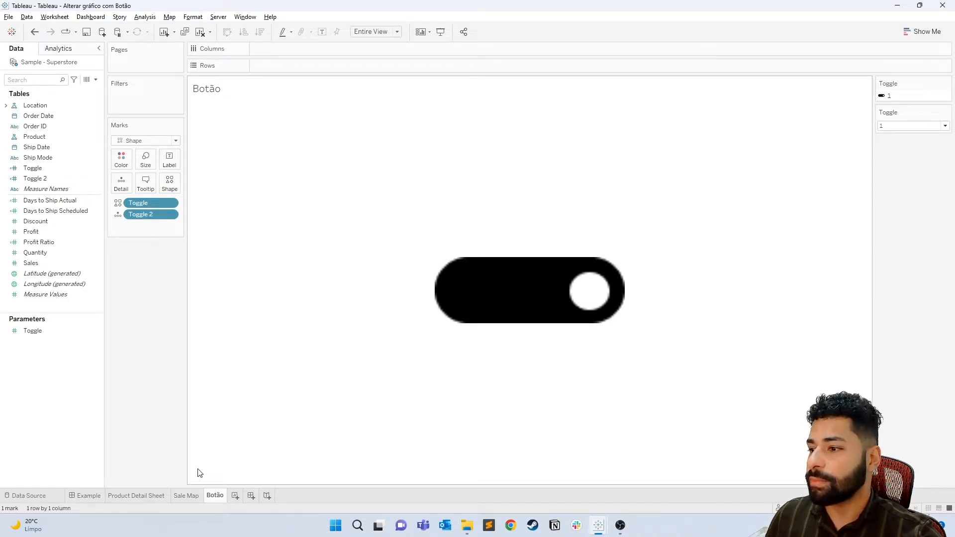
- Filter the Sale Map worksheet by the Toggle field, excluding the value 1
{"action": "left_click", "coordinate": [187, 496]}
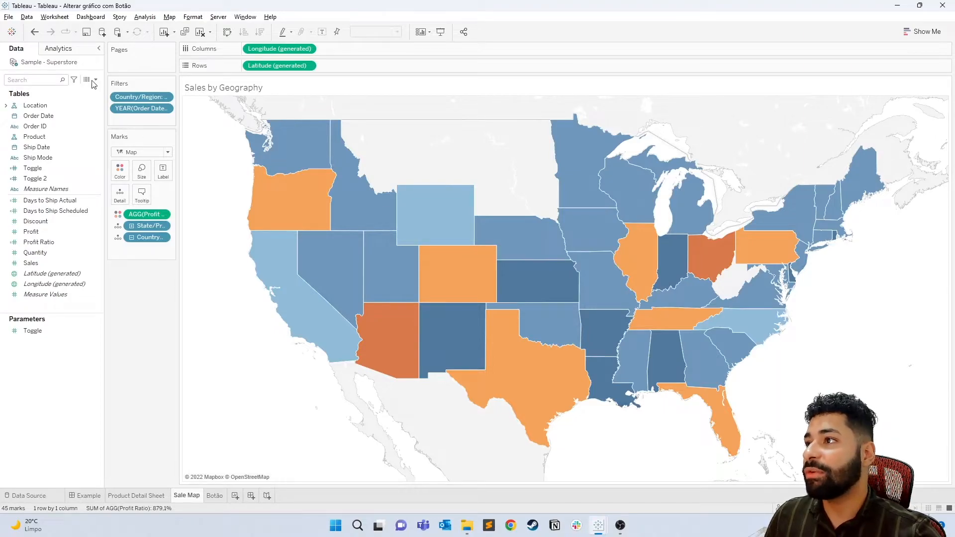
{"action": "left_click", "coordinate": [57, 265]}
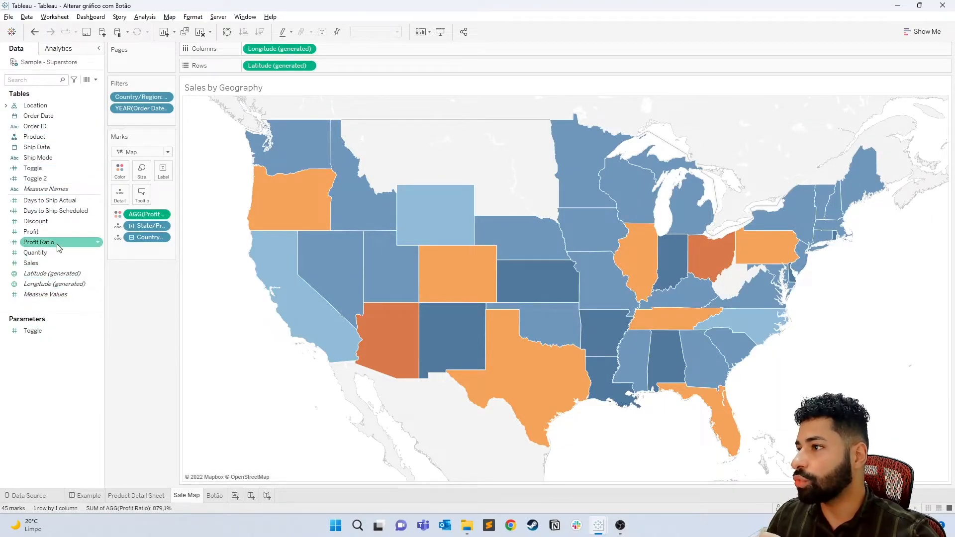
{"action": "left_click_drag", "start_coordinate": [35, 173], "coordinate": [141, 123]}
{"action": "left_click_drag", "start_coordinate": [438, 127], "coordinate": [464, 144]}
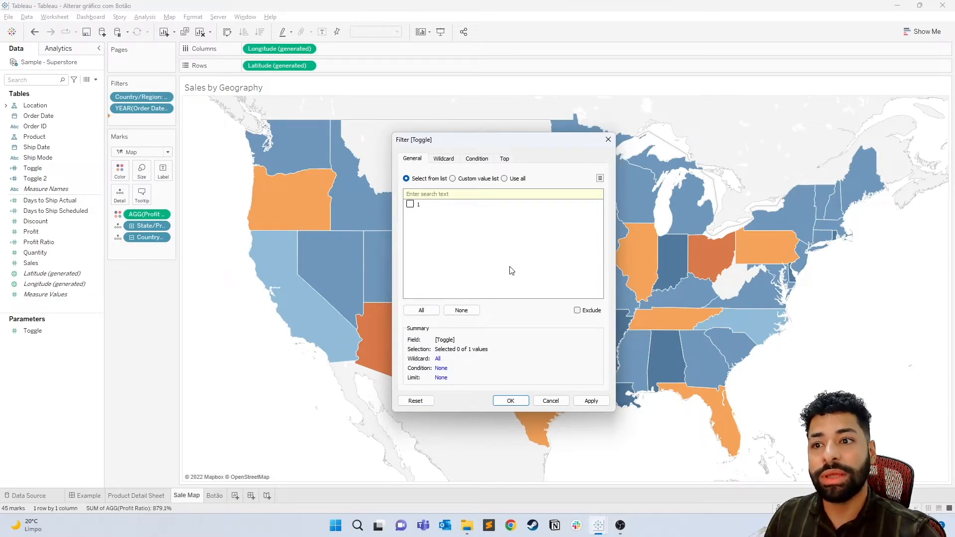
{"action": "left_click", "coordinate": [577, 311]}
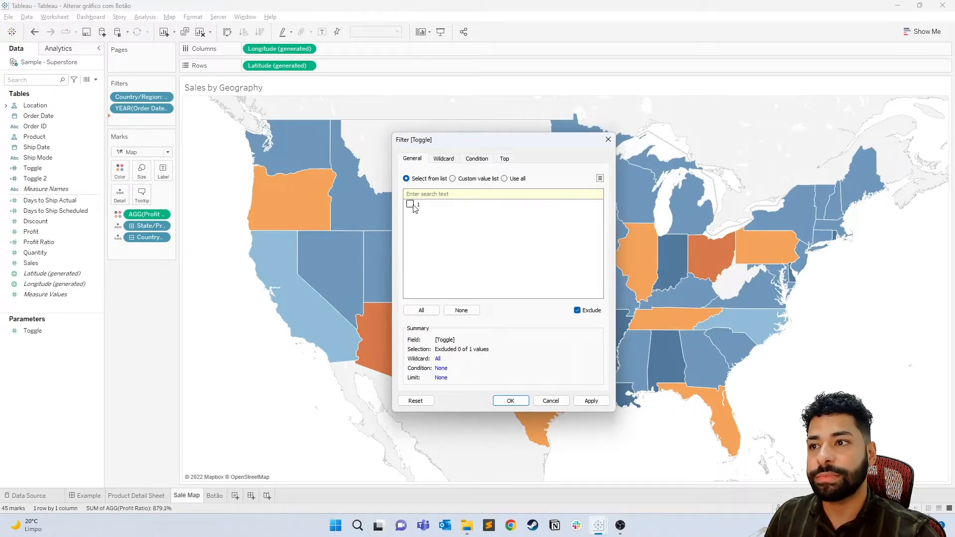
{"action": "left_click", "coordinate": [511, 401]}
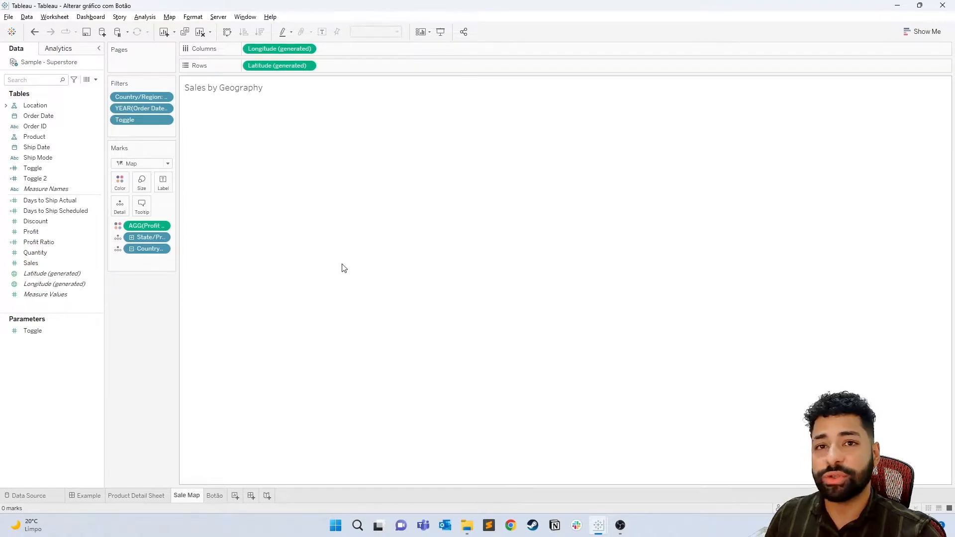
- Filter the Product Detail Sheet worksheet by the Toggle field, keeping only the value 1
{"action": "left_click", "coordinate": [138, 496]}
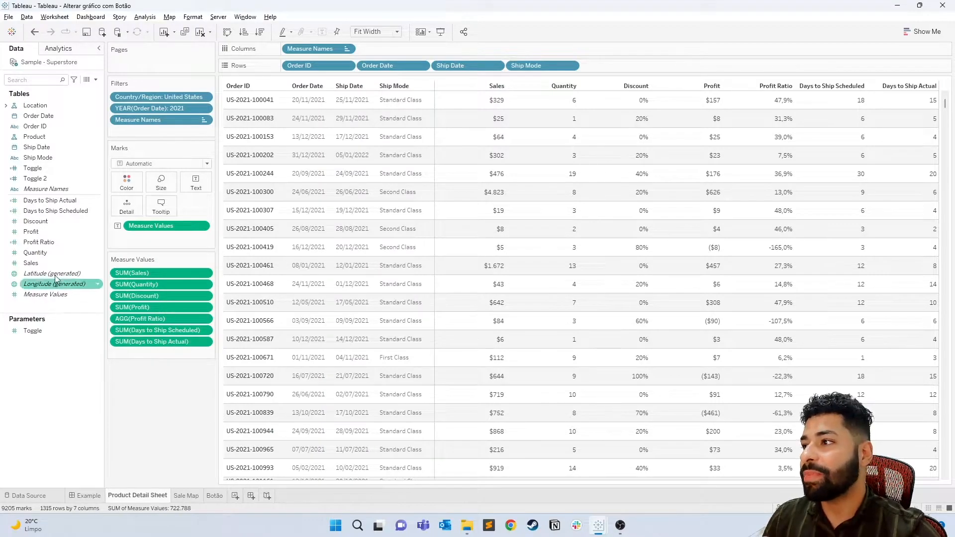
{"action": "left_click_drag", "start_coordinate": [33, 168], "coordinate": [149, 131]}
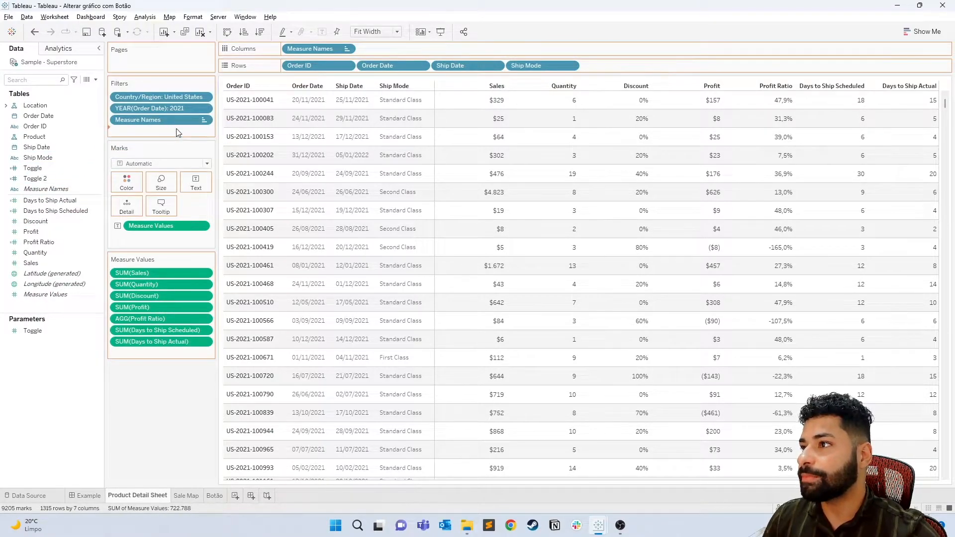
{"action": "left_click", "coordinate": [384, 188]}
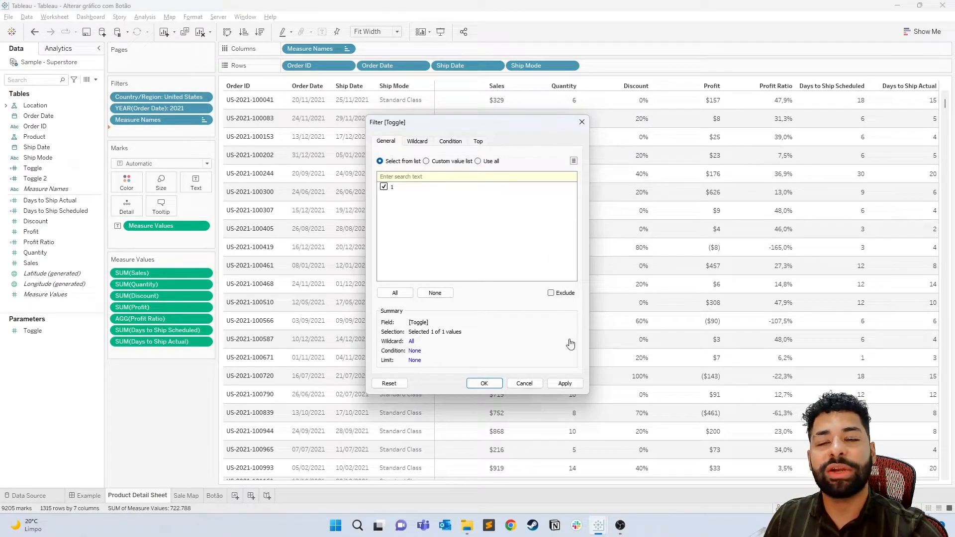
{"action": "left_click", "coordinate": [484, 384]}
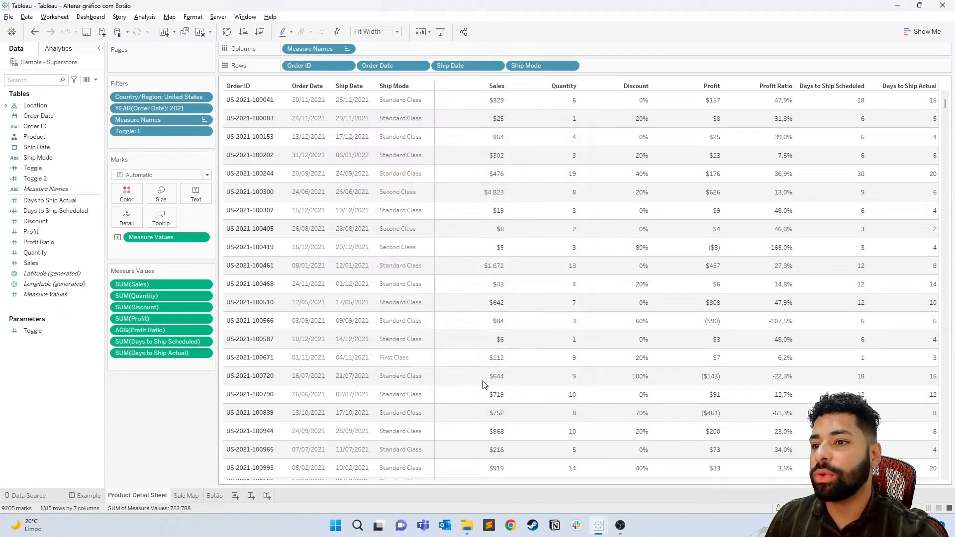
- Add the Sale Map sheet below the header text on the Example dashboard and hide its title
{"action": "left_click", "coordinate": [85, 495]}
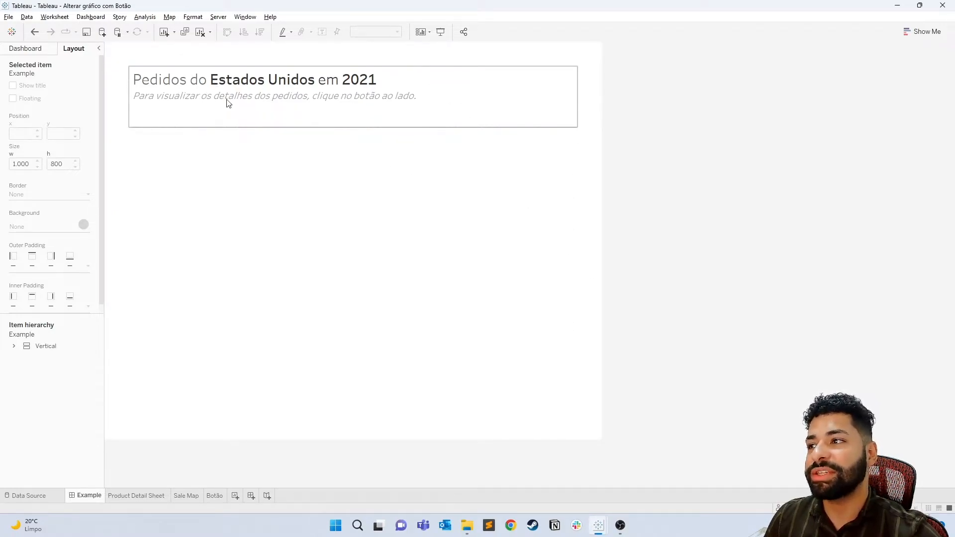
{"action": "left_click", "coordinate": [13, 348]}
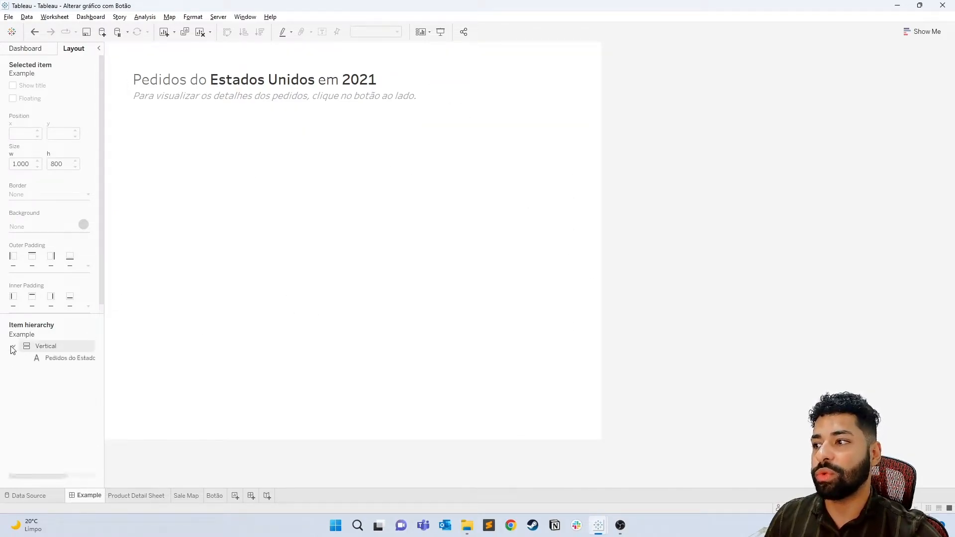
{"action": "left_click", "coordinate": [33, 52]}
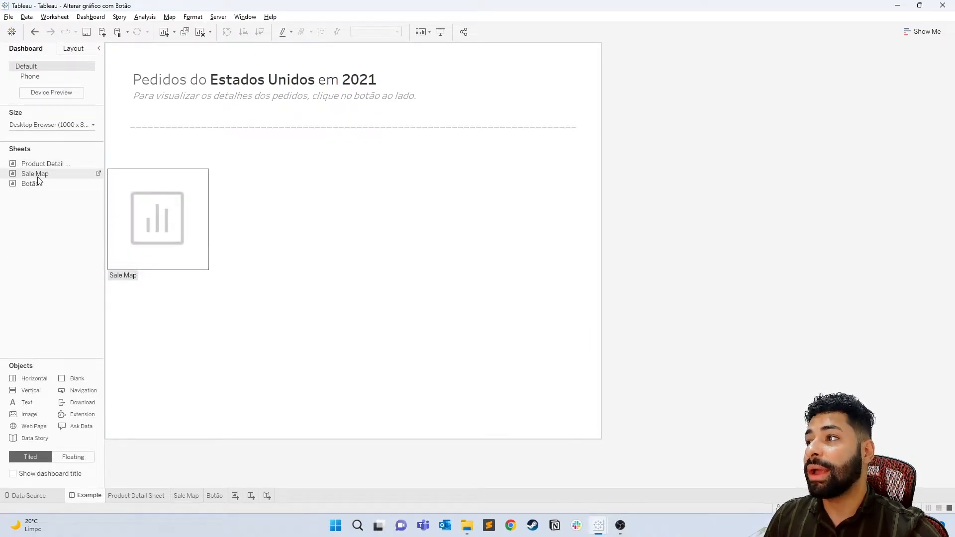
{"action": "left_click_drag", "start_coordinate": [39, 180], "coordinate": [196, 165]}
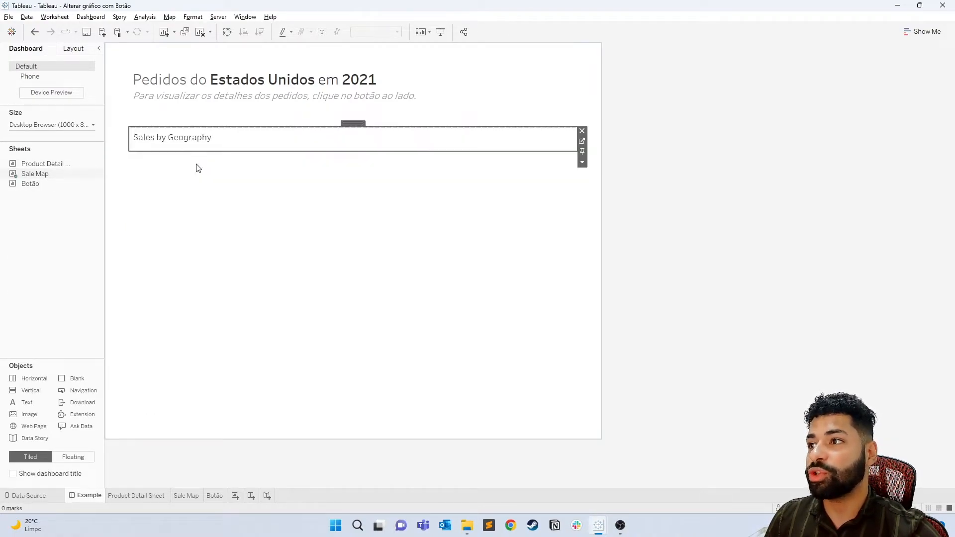
{"action": "right_click", "coordinate": [183, 139]}
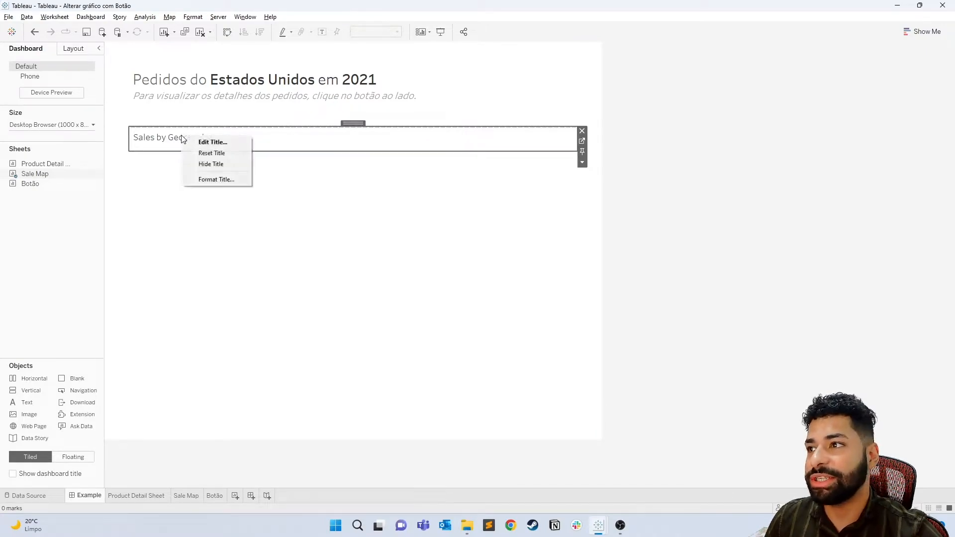
{"action": "left_click", "coordinate": [205, 164]}
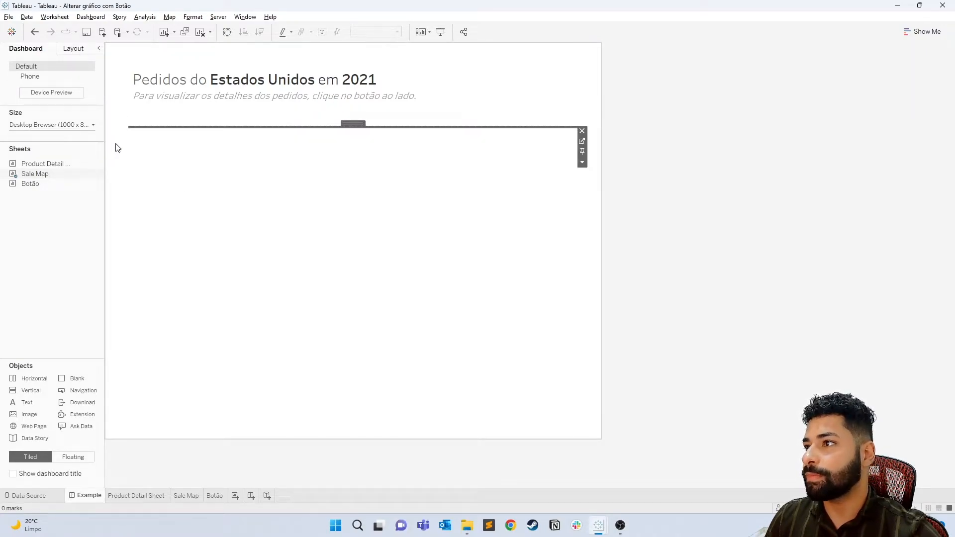
- Set the outer padding of the Sale Map object on the dashboard to 0 on all sides
{"action": "left_click", "coordinate": [77, 50]}
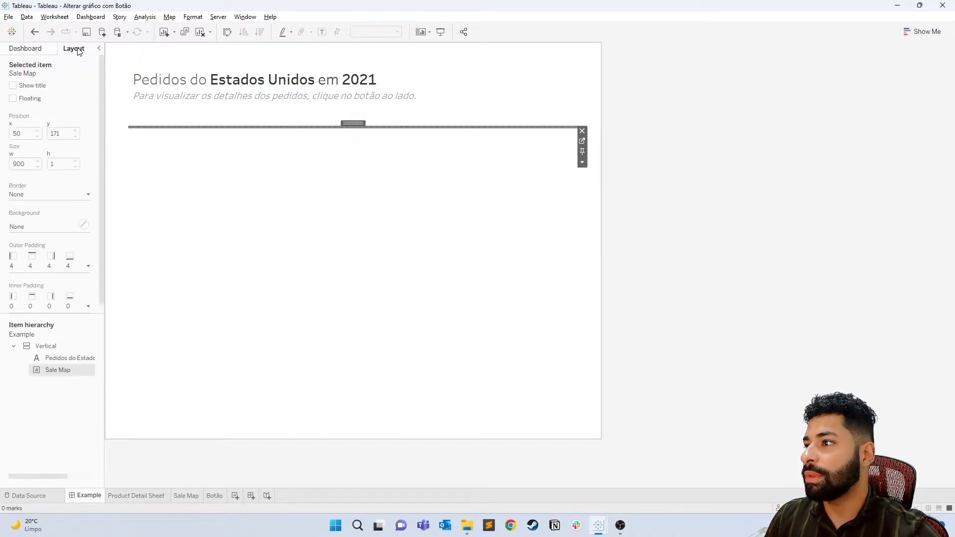
{"action": "left_click", "coordinate": [56, 266]}
{"action": "type", "text": "0"}
{"action": "left_click", "coordinate": [93, 409]}
- Add the Product Detail Sheet to the dashboard's vertical container below Sale Map and hide its title
{"action": "left_click", "coordinate": [24, 48]}
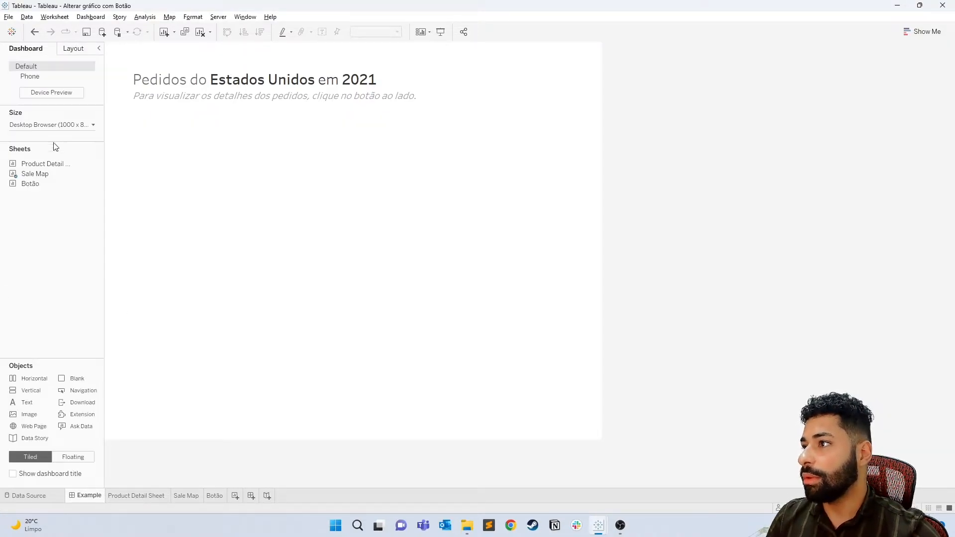
{"action": "left_click_drag", "start_coordinate": [52, 164], "coordinate": [209, 189]}
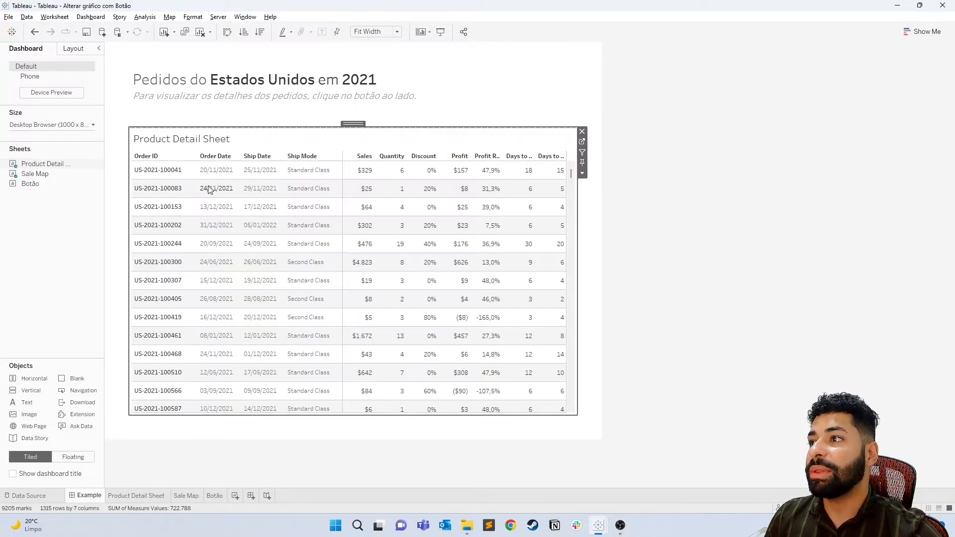
{"action": "right_click", "coordinate": [187, 139]}
{"action": "left_click", "coordinate": [211, 162]}
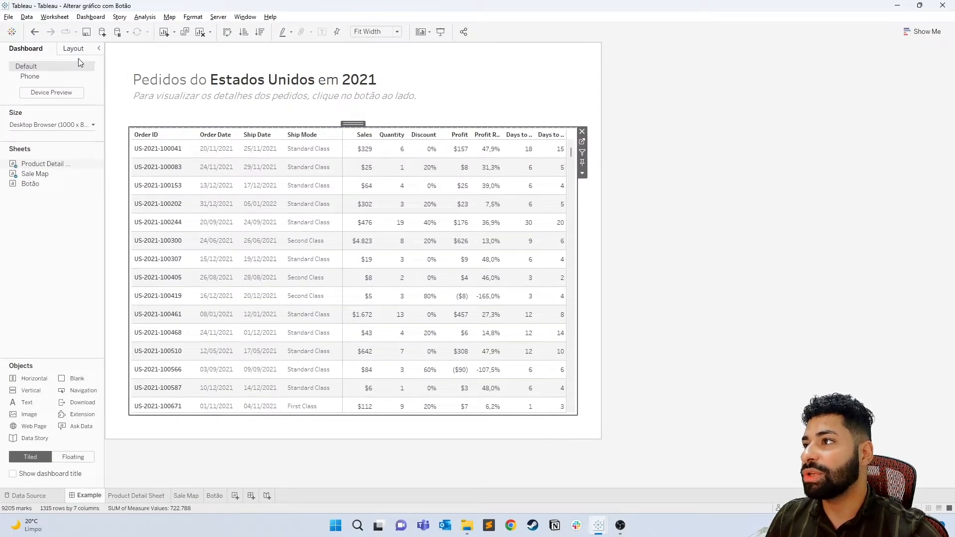
- Set the outer padding of the Product Detail Sheet object to 0 on all sides
{"action": "left_click", "coordinate": [73, 48]}
{"action": "left_click", "coordinate": [88, 266]}
{"action": "type", "text": "0"}
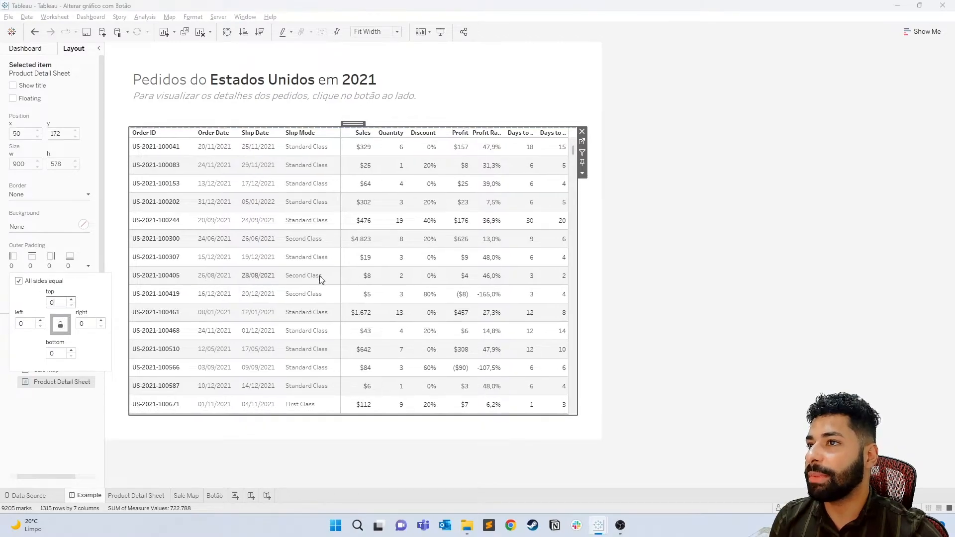
- Add the Botão sheet as a floating object beside the dashboard's header text and hide its title
{"action": "left_click", "coordinate": [30, 51]}
{"action": "mouse_move", "coordinate": [34, 192]}
{"action": "left_click_drag", "start_coordinate": [34, 192], "coordinate": [436, 70]}
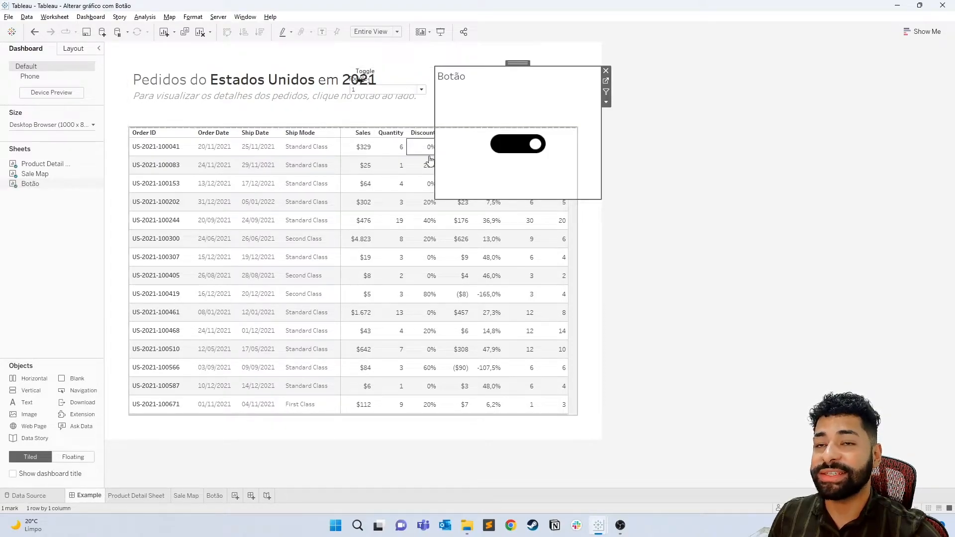
{"action": "right_click", "coordinate": [453, 77]}
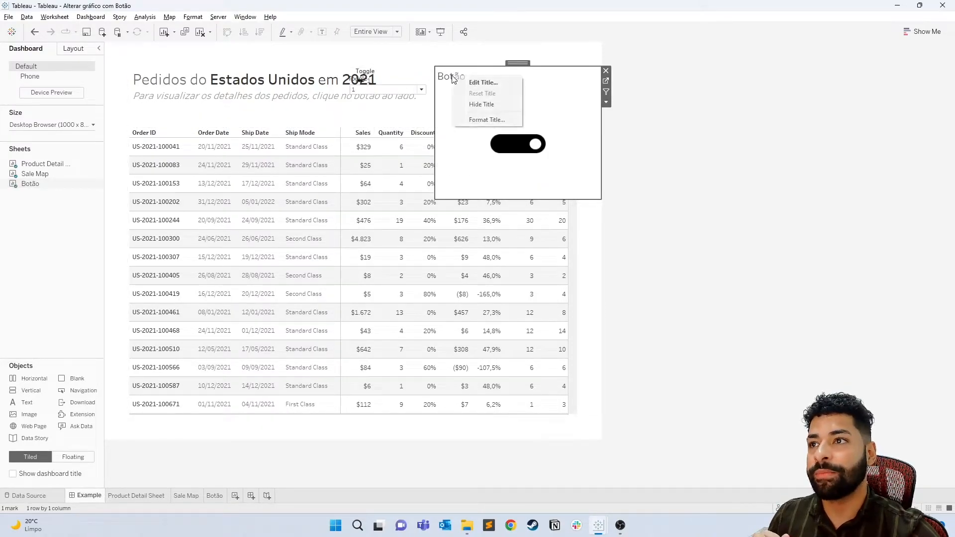
{"action": "left_click", "coordinate": [485, 103]}
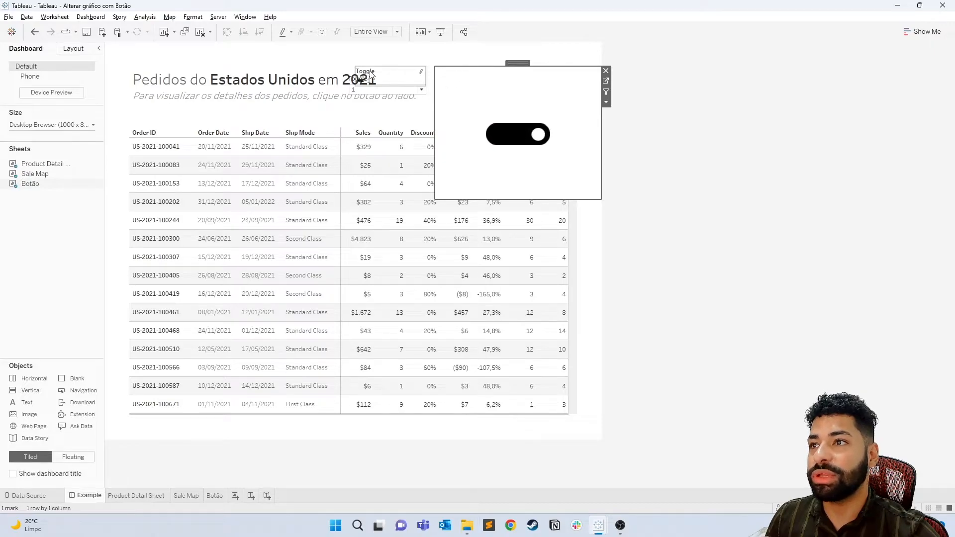
- Remove the Toggle shape legend and the Toggle parameter control from the dashboard
{"action": "left_click", "coordinate": [369, 83]}
{"action": "left_click", "coordinate": [433, 78]}
{"action": "left_click", "coordinate": [502, 81]}
- Shrink the floating Botão object and align it with the table's right edge, level with the header text
{"action": "left_click_drag", "start_coordinate": [601, 199], "coordinate": [544, 98]}
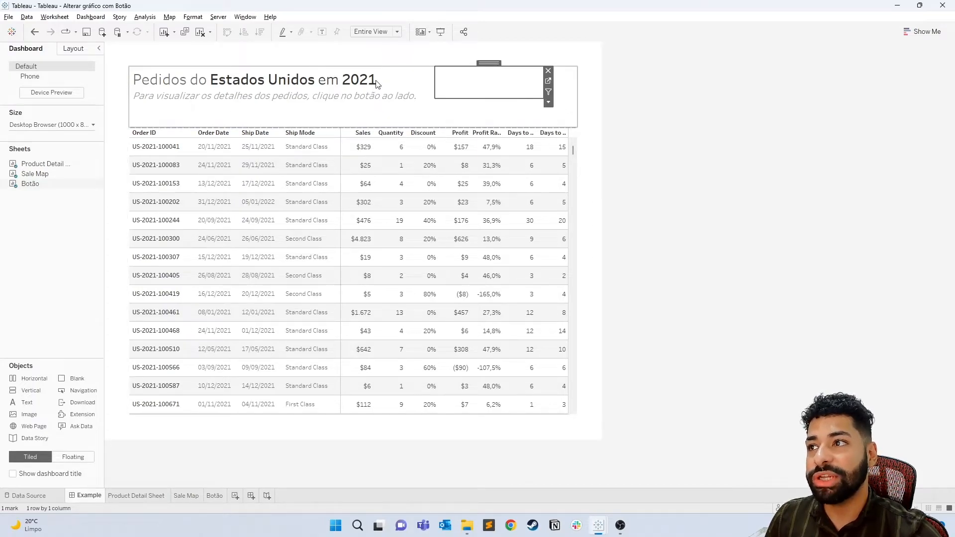
{"action": "left_click_drag", "start_coordinate": [482, 67], "coordinate": [523, 65]}
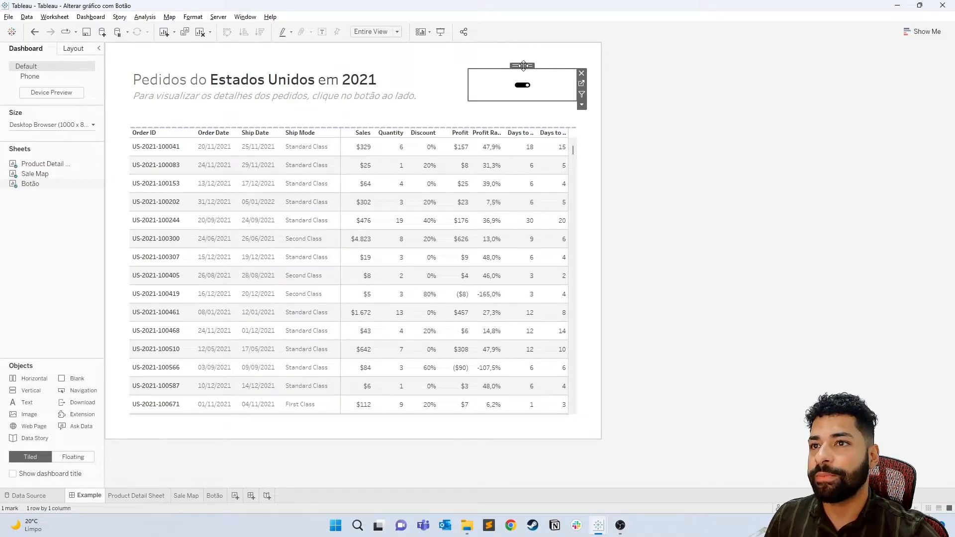
{"action": "left_click_drag", "start_coordinate": [468, 85], "coordinate": [503, 86]}
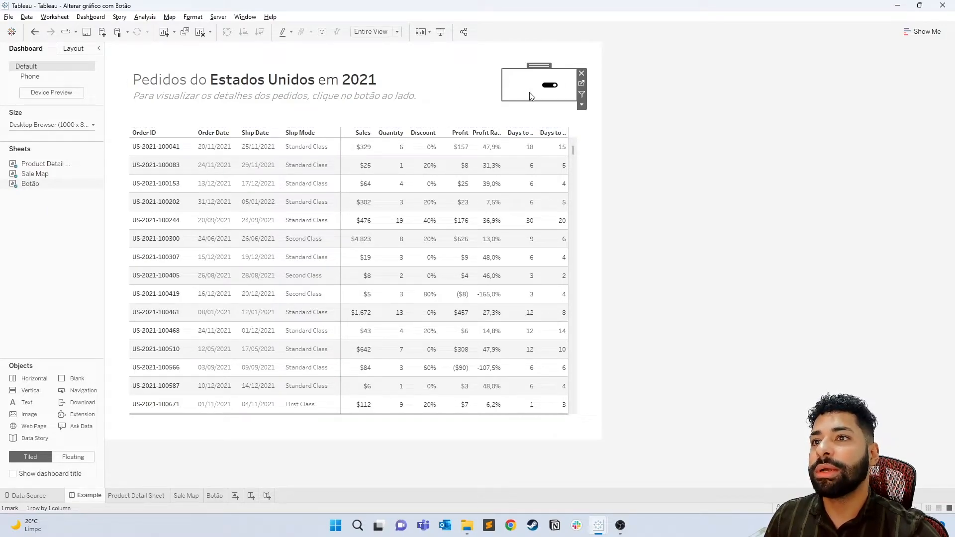
- Enlarge the toggle shape on the Botão worksheet to about the middle of the size range and return to the Example dashboard
{"action": "left_click", "coordinate": [582, 83]}
{"action": "left_click", "coordinate": [149, 162]}
{"action": "left_click_drag", "start_coordinate": [180, 186], "coordinate": [185, 185]}
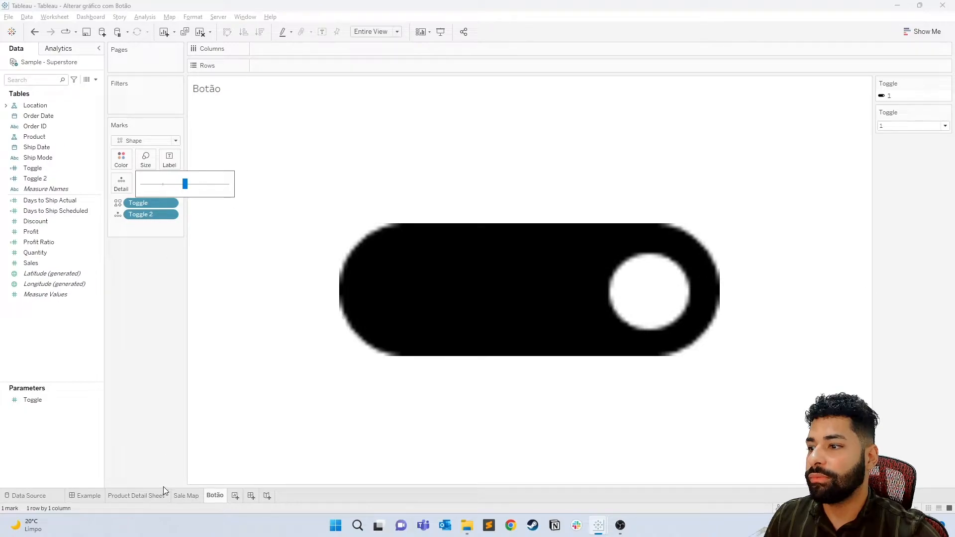
{"action": "left_click", "coordinate": [99, 495]}
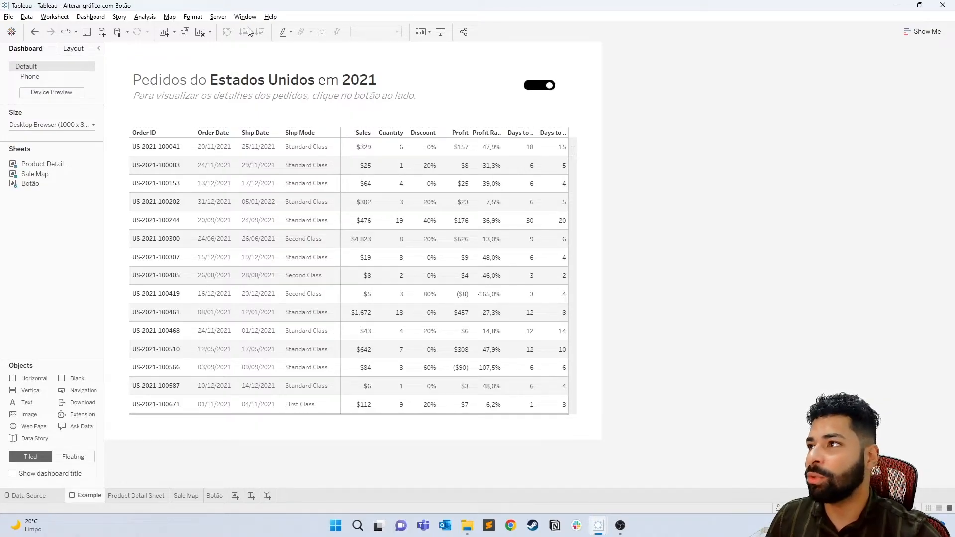
- Add a Change Parameter action to the dashboard with only Botão as its source sheet
{"action": "left_click", "coordinate": [98, 19]}
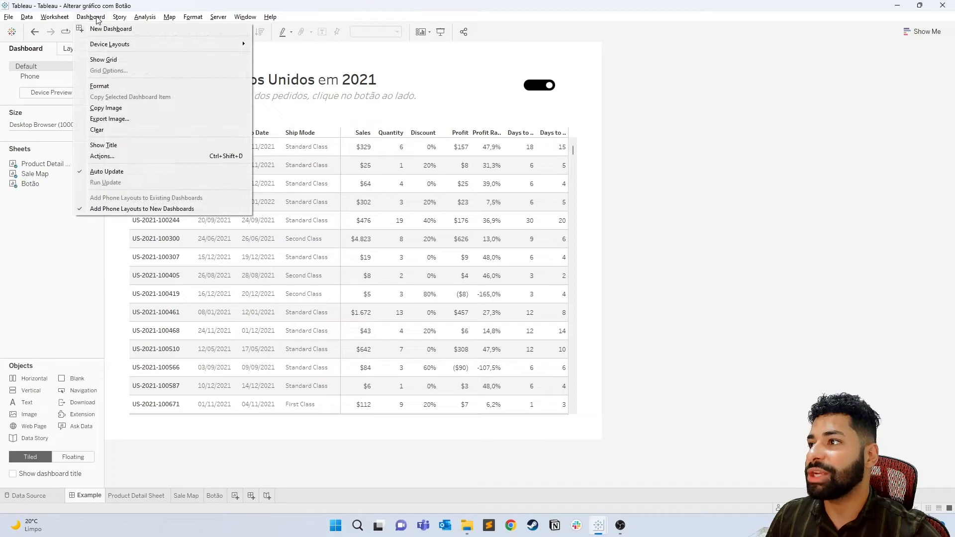
{"action": "left_click", "coordinate": [116, 156]}
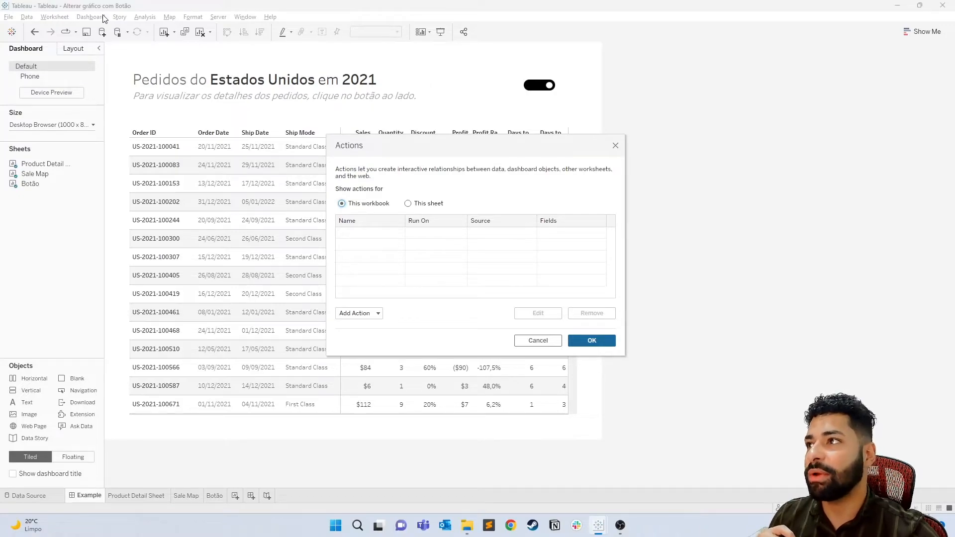
{"action": "left_click", "coordinate": [359, 313]}
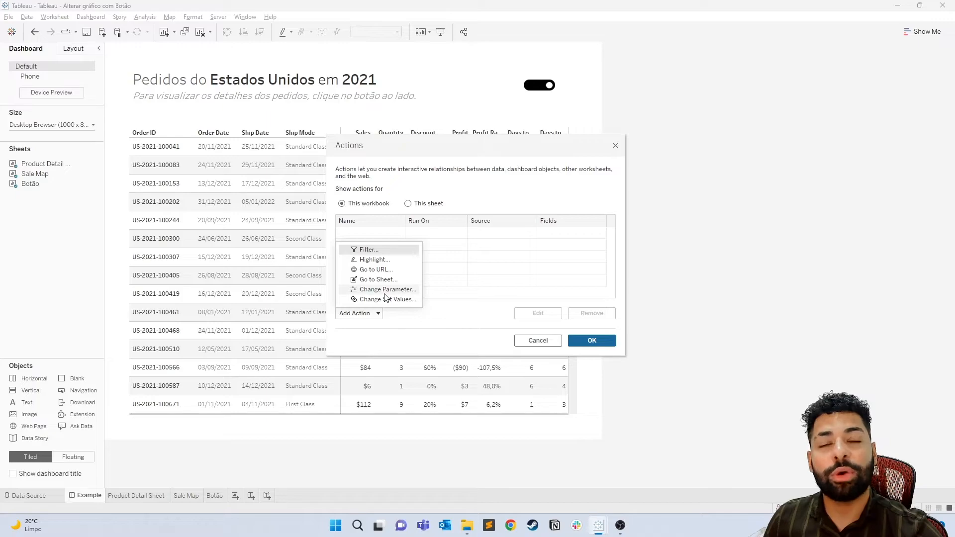
{"action": "left_click", "coordinate": [387, 290]}
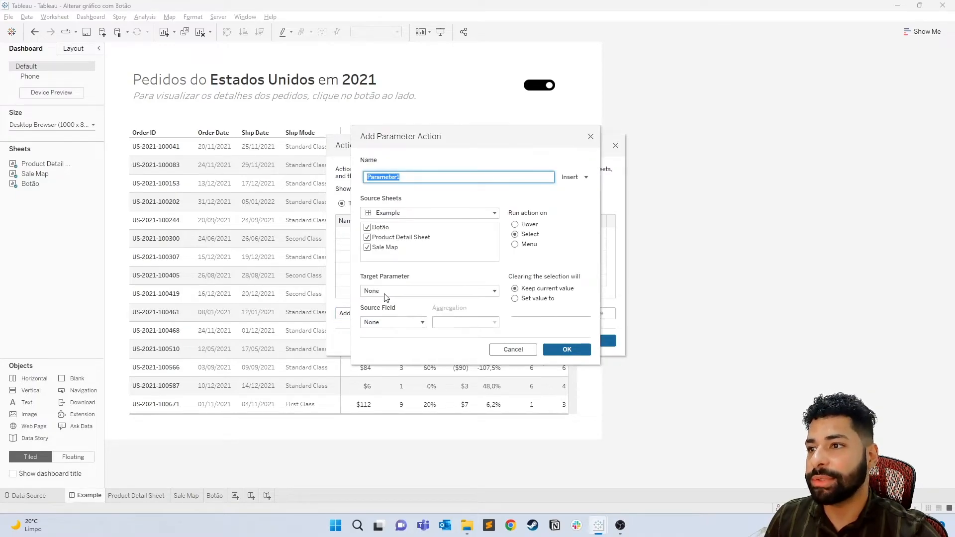
{"action": "left_click", "coordinate": [367, 236]}
{"action": "left_click", "coordinate": [367, 247]}
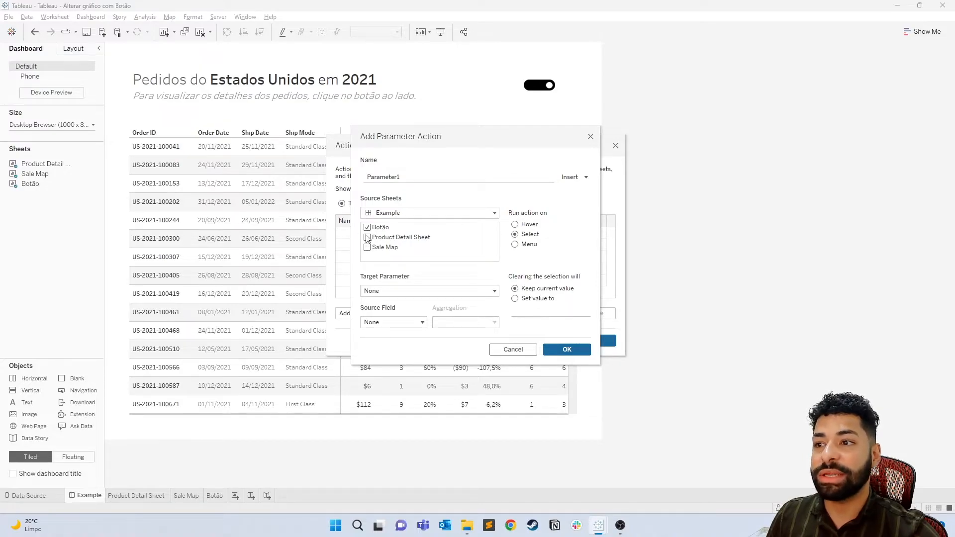
- Set the parameter action's target to Toggle and its source field to Toggle 2 (Sample - Superstore), and save the dashboard actions
{"action": "left_click", "coordinate": [425, 294]}
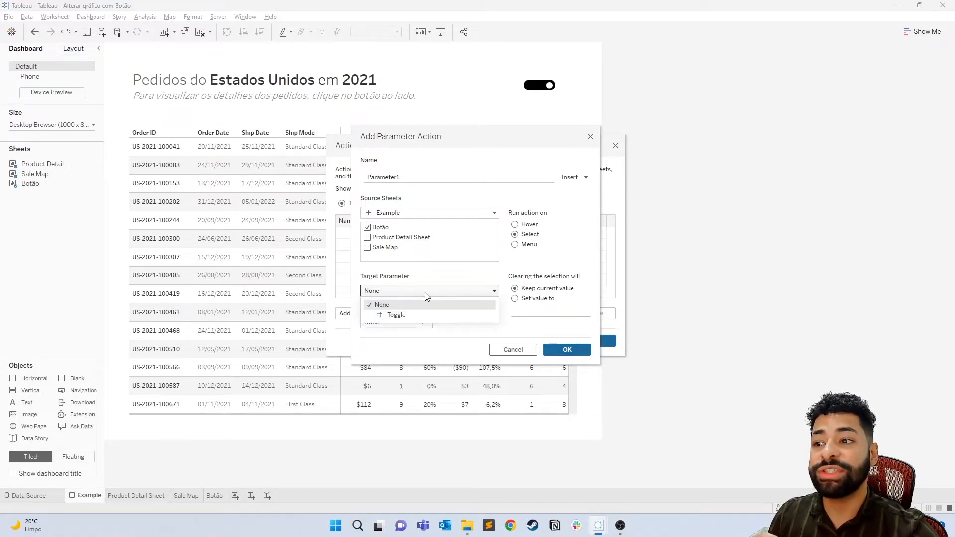
{"action": "left_click", "coordinate": [414, 316]}
{"action": "left_click", "coordinate": [415, 323]}
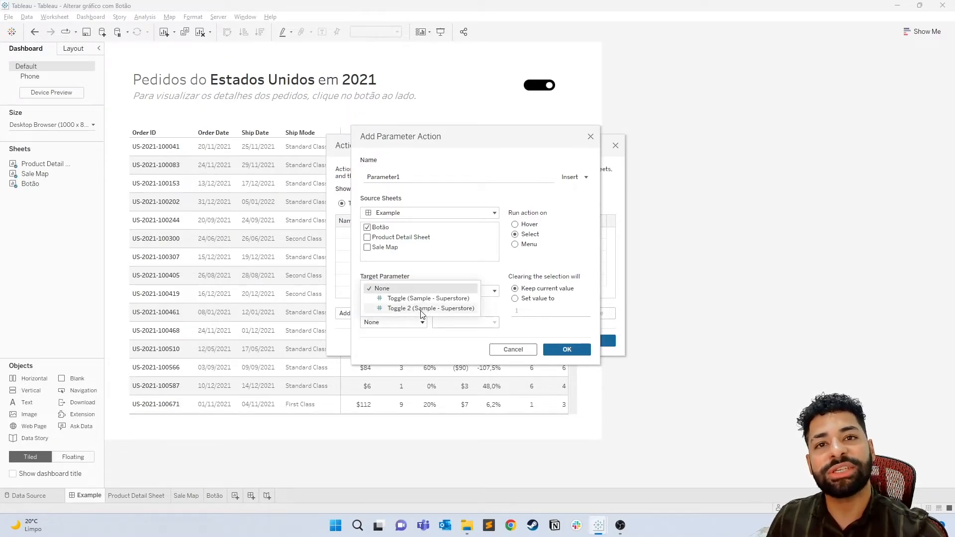
{"action": "left_click", "coordinate": [422, 308]}
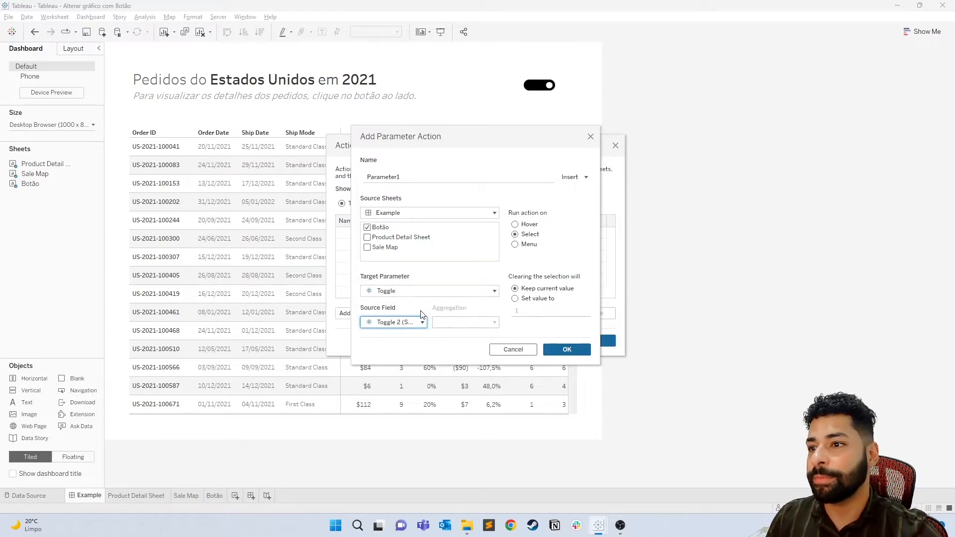
{"action": "left_click", "coordinate": [566, 350]}
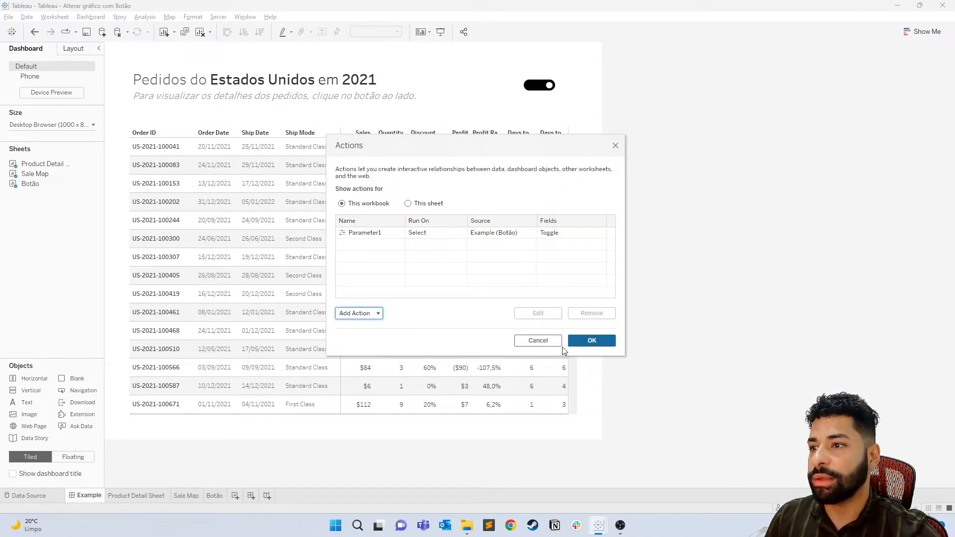
{"action": "left_click", "coordinate": [601, 341]}
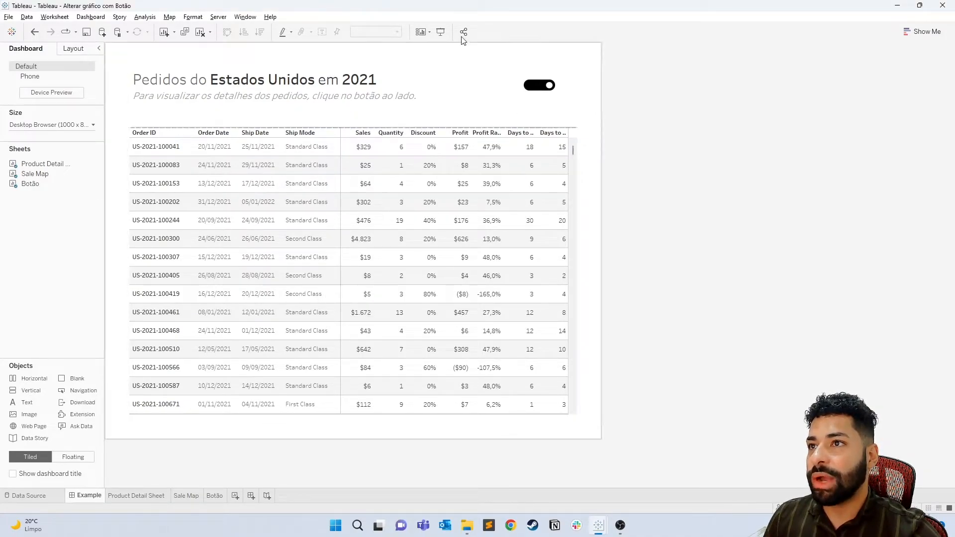
- Test the toggle button in presentation mode by switching it to the map and back to the table, and exit presentation mode
{"action": "left_click", "coordinate": [440, 31]}
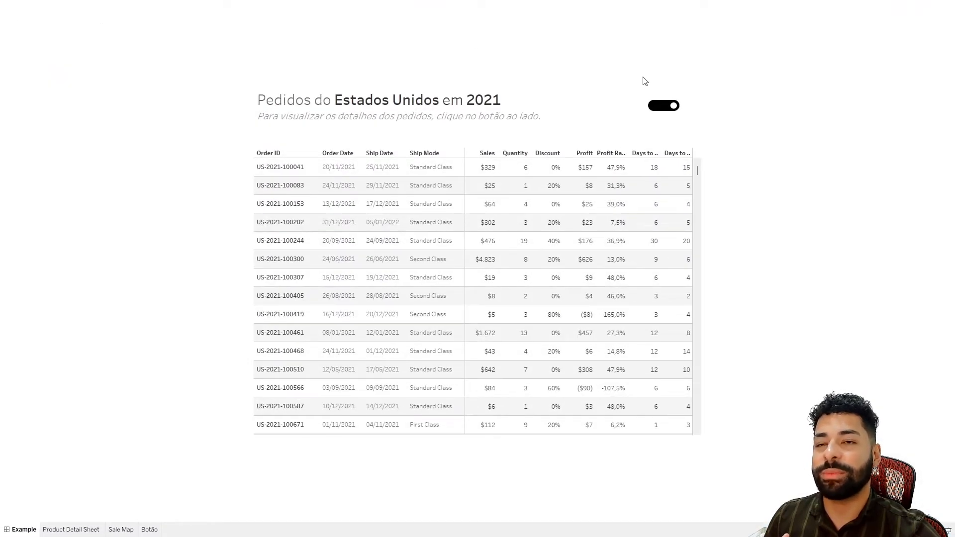
{"action": "left_click", "coordinate": [663, 106]}
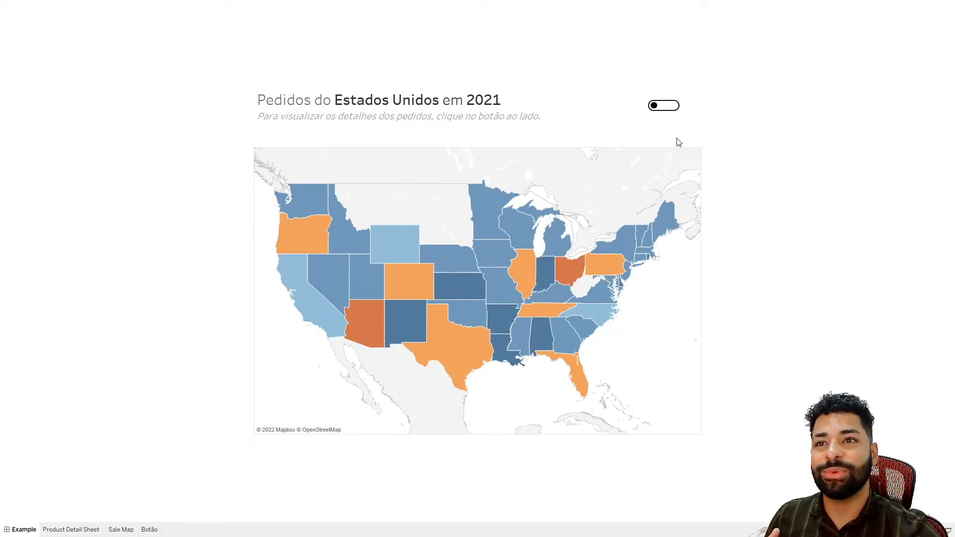
{"action": "left_click", "coordinate": [666, 110]}
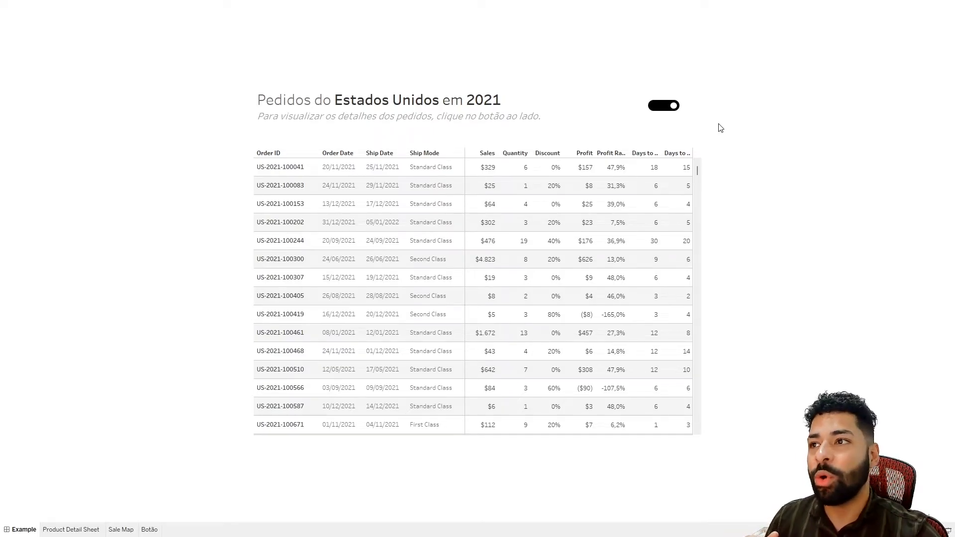
{"action": "key", "text": "Escape"}
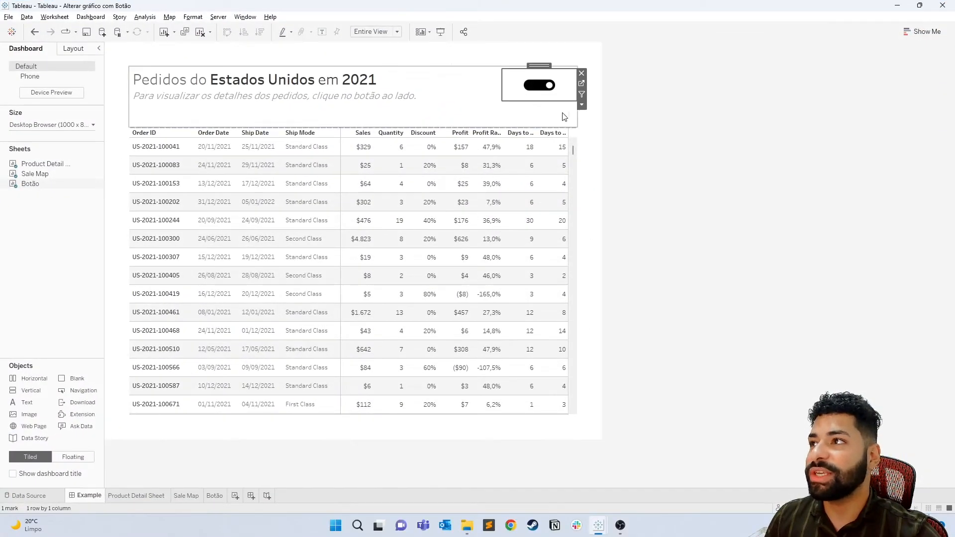
- Open the Botão worksheet from the dashboard and create a calculated field named True with the formula true
{"action": "left_click", "coordinate": [582, 83]}
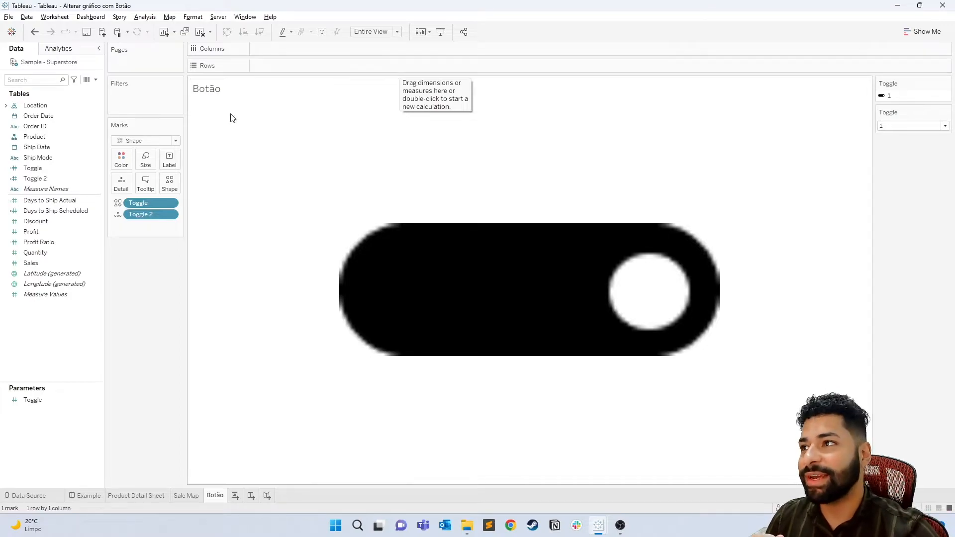
{"action": "left_click", "coordinate": [97, 83]}
{"action": "left_click", "coordinate": [66, 92]}
{"action": "type", "text": "Truetrue"}
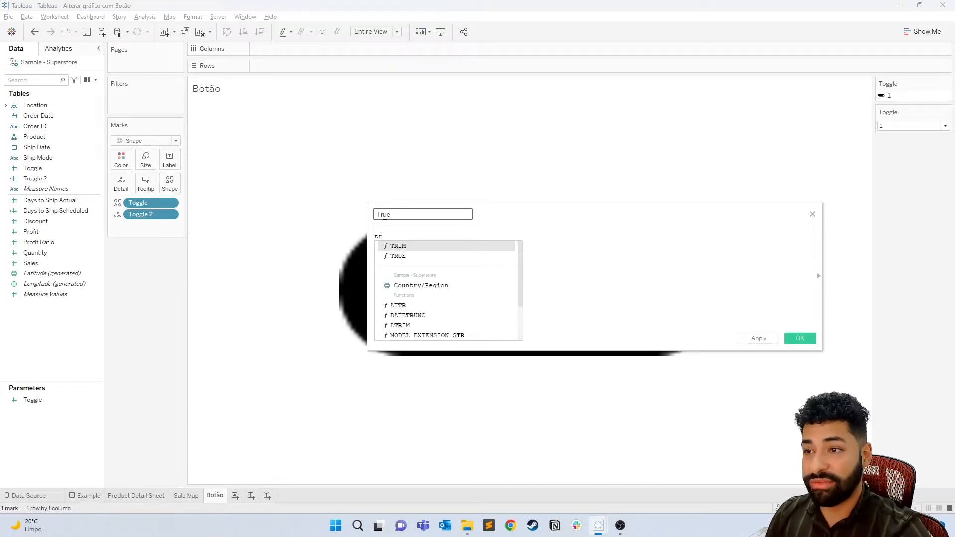
{"action": "left_click", "coordinate": [800, 338]}
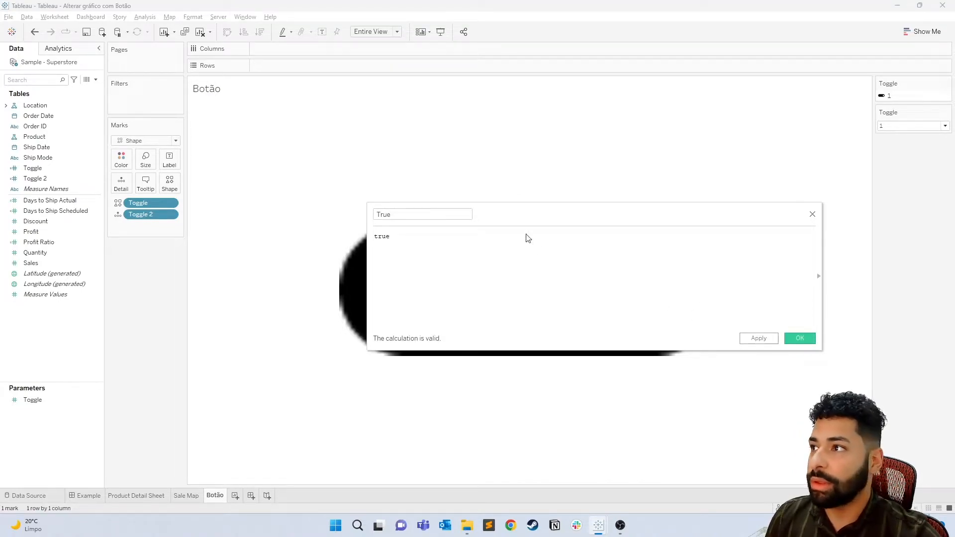
- Create a second calculated field named false with the formula false
{"action": "left_click", "coordinate": [95, 80]}
{"action": "left_click", "coordinate": [88, 100]}
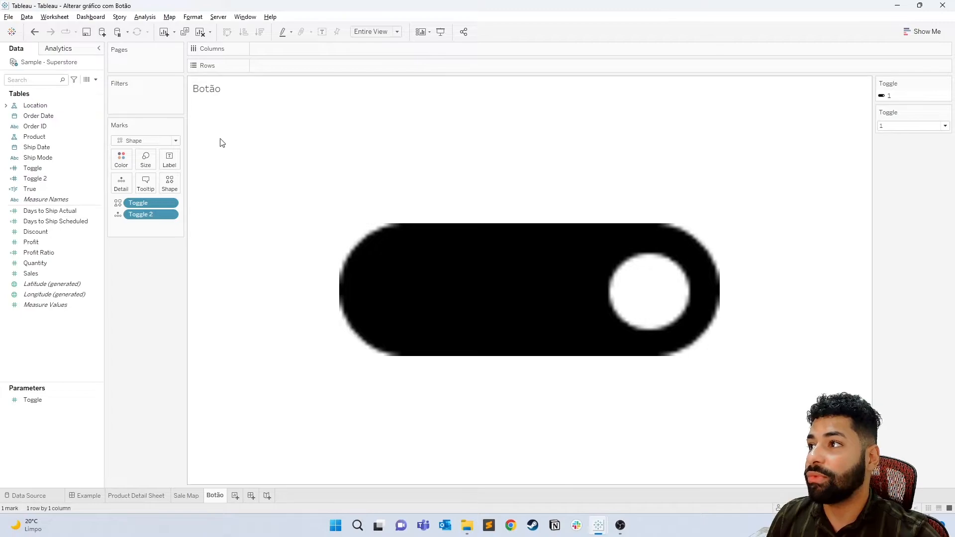
{"action": "key", "text": "Escape"}
{"action": "left_click", "coordinate": [96, 80]}
{"action": "left_click", "coordinate": [95, 90]}
{"action": "type", "text": "f"}
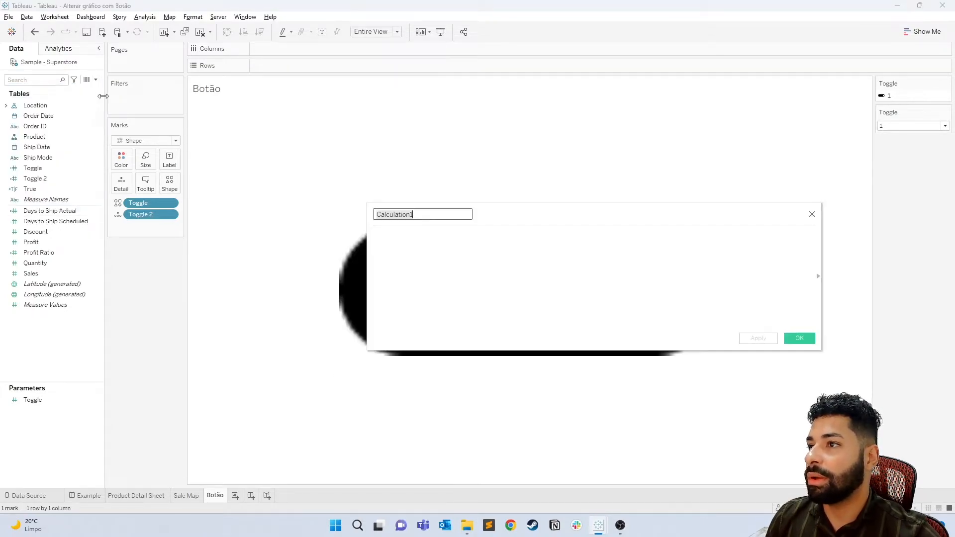
{"action": "type", "text": "alse"}
{"action": "key", "text": "Tab"}
{"action": "type", "text": "false"}
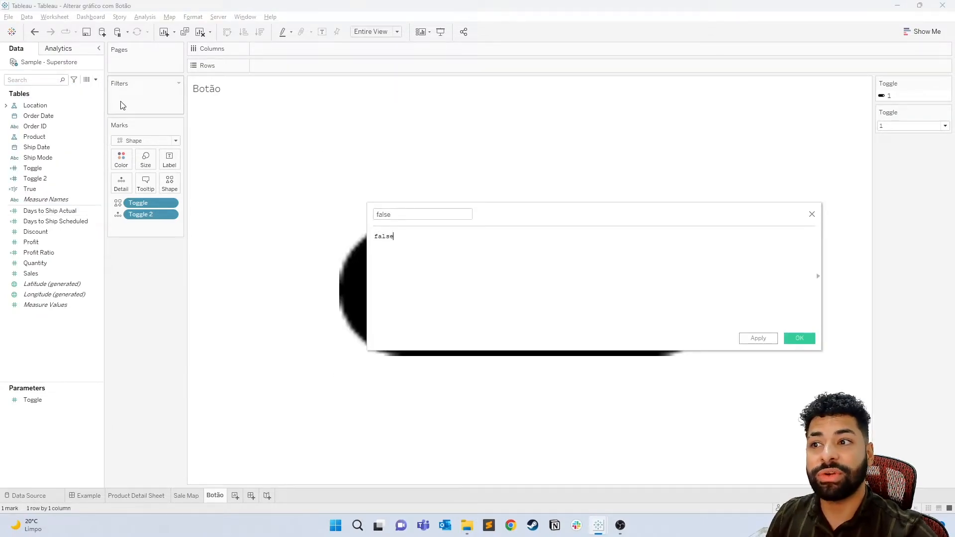
{"action": "left_click", "coordinate": [758, 338]}
{"action": "left_click", "coordinate": [799, 339]}
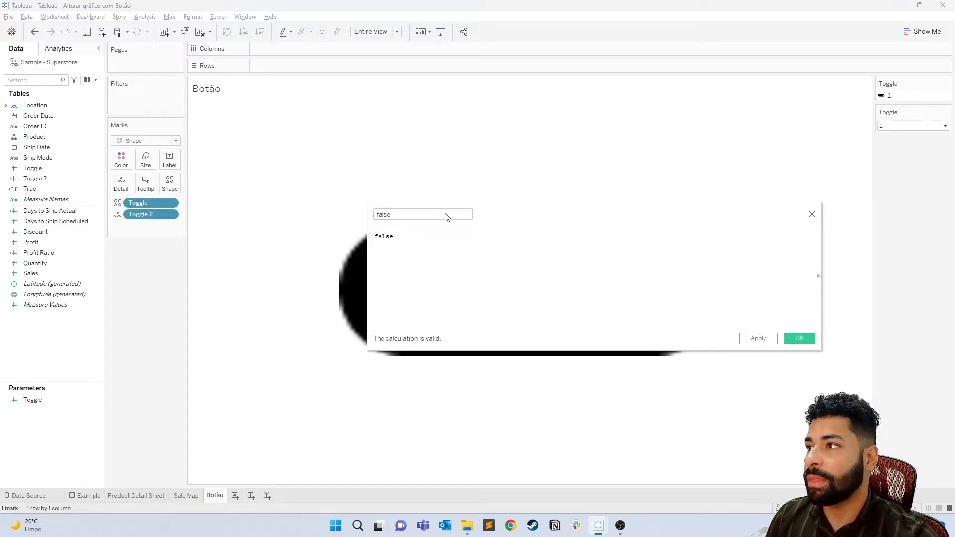
- Add the false and True calculated fields to Detail on the Botão worksheet's marks
{"action": "left_click_drag", "start_coordinate": [44, 110], "coordinate": [121, 184]}
{"action": "left_click", "coordinate": [42, 78]}
{"action": "type", "text": "tr"}
{"action": "left_click_drag", "start_coordinate": [30, 126], "coordinate": [120, 183]}
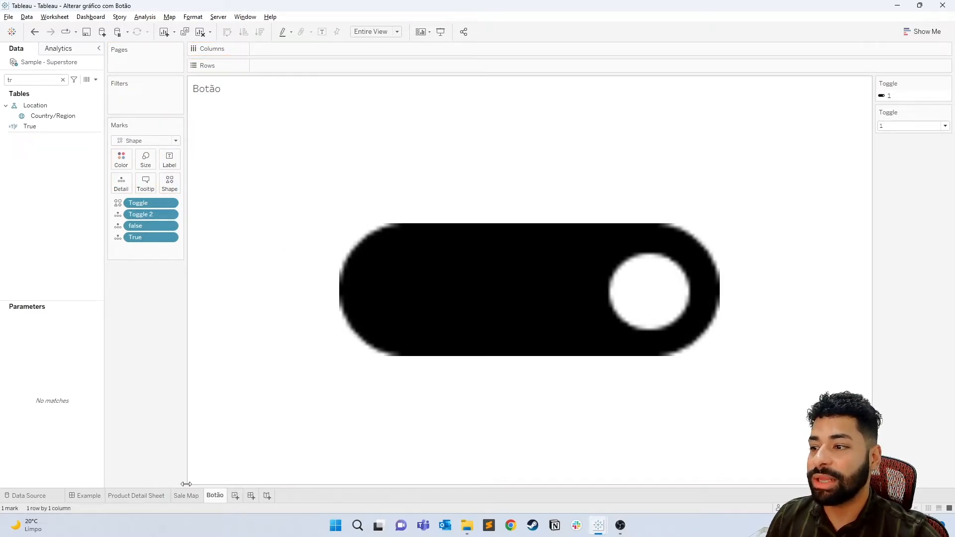
- Add a Filter action on the Example dashboard with only Botão as its source sheet and the Botão worksheet as its target
{"action": "left_click", "coordinate": [91, 499]}
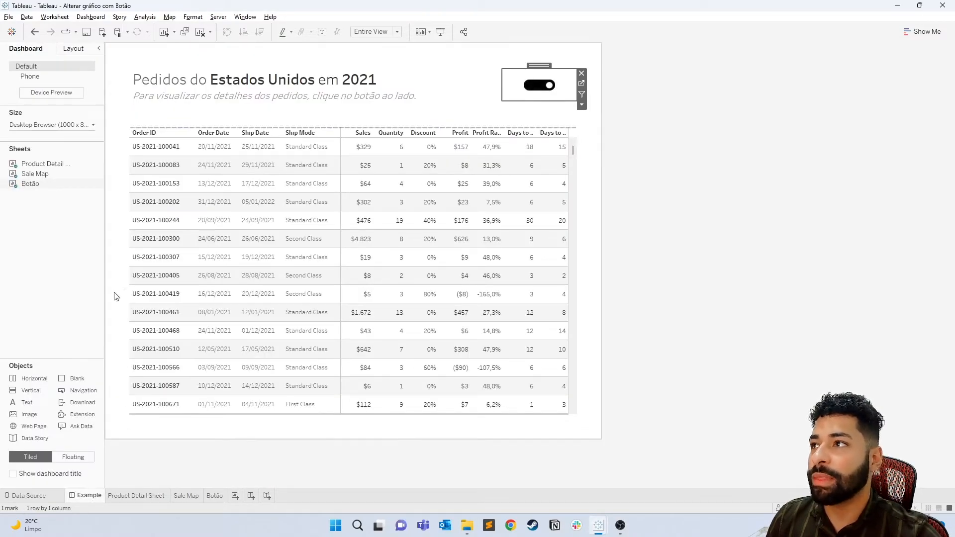
{"action": "left_click", "coordinate": [92, 19]}
{"action": "left_click", "coordinate": [102, 156]}
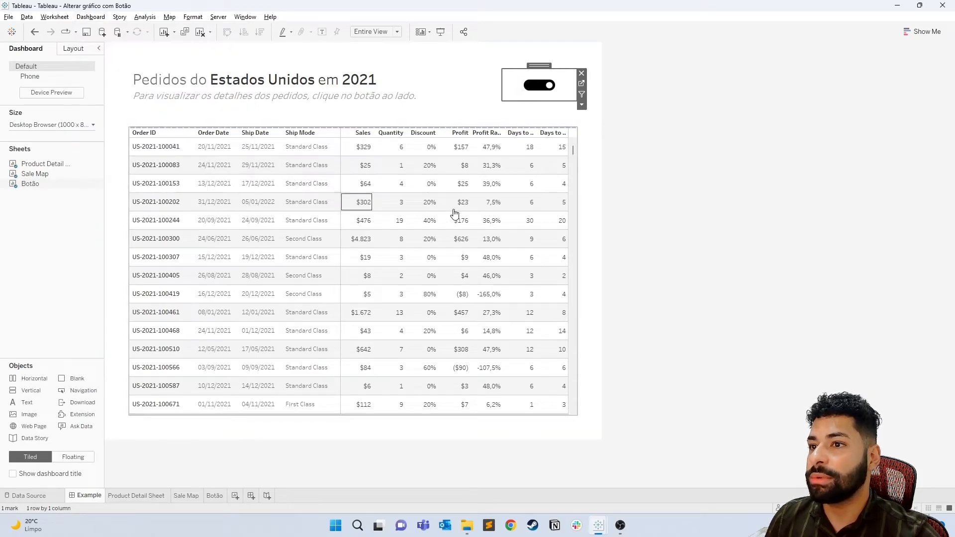
{"action": "left_click", "coordinate": [356, 314]}
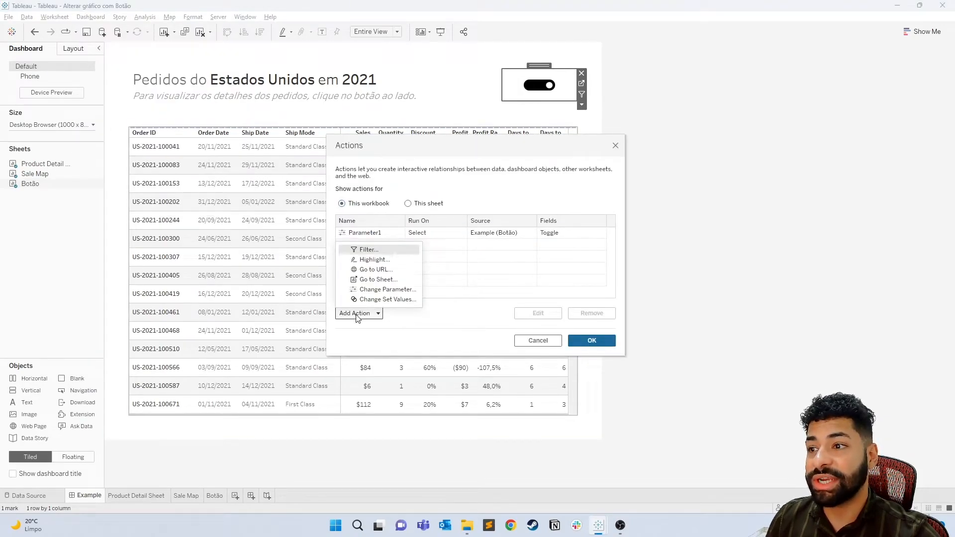
{"action": "left_click", "coordinate": [372, 250]}
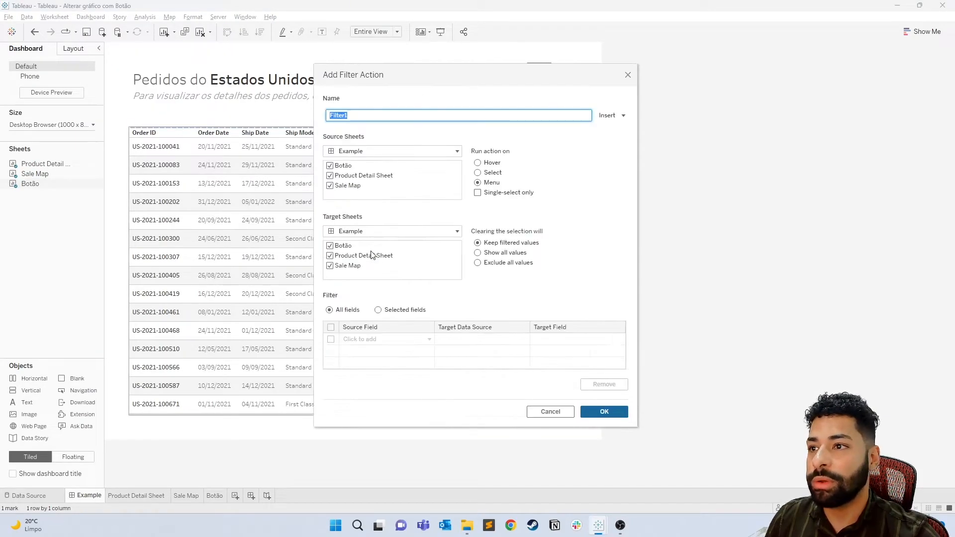
{"action": "left_click", "coordinate": [331, 176]}
{"action": "left_click", "coordinate": [330, 186]}
{"action": "left_click", "coordinate": [412, 234]}
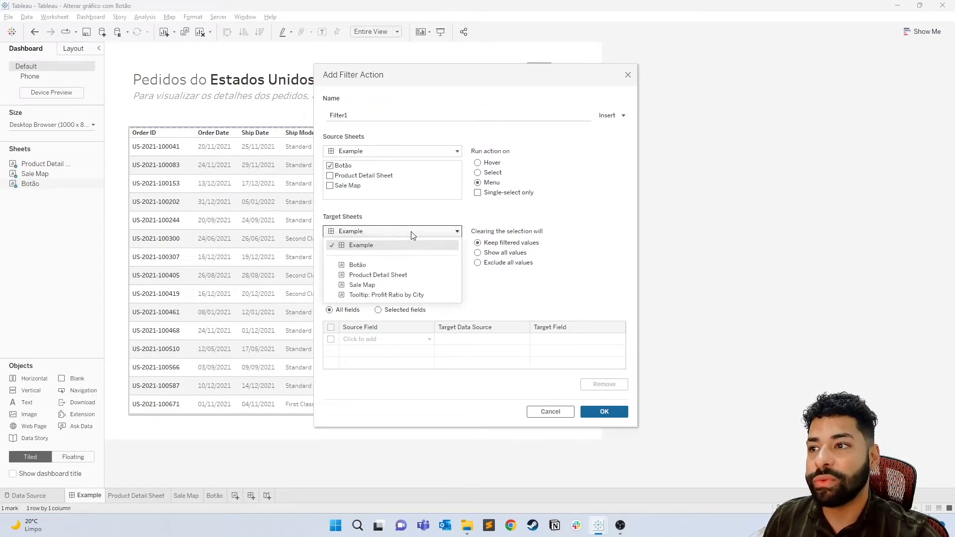
{"action": "left_click", "coordinate": [380, 269]}
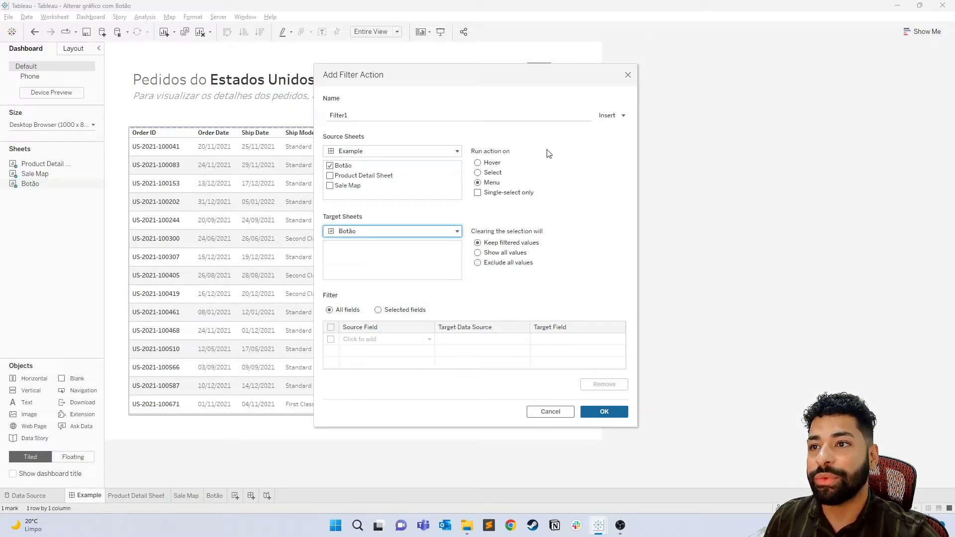
- Run the filter action on Select, showing all values when cleared, map source field True to target field false, and save the actions
{"action": "left_click", "coordinate": [478, 173]}
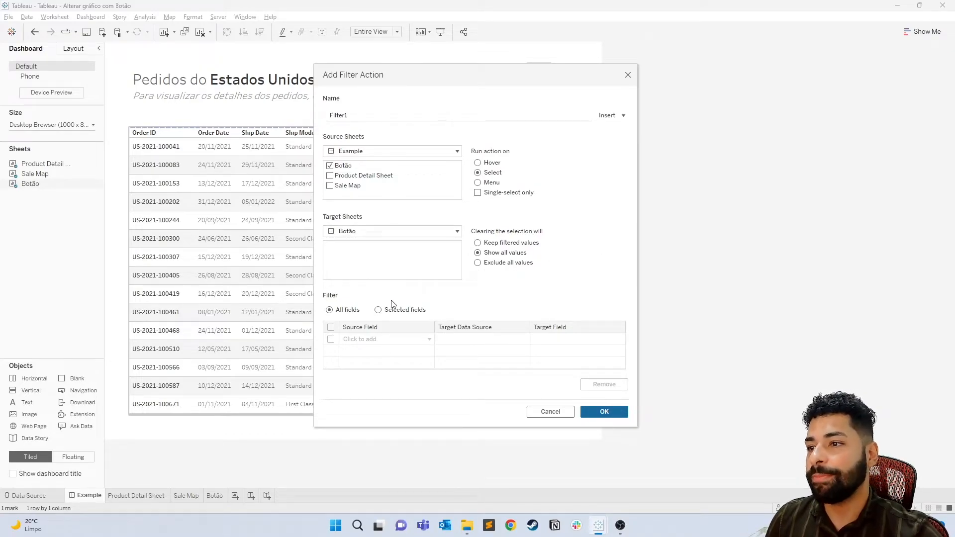
{"action": "left_click", "coordinate": [396, 340]}
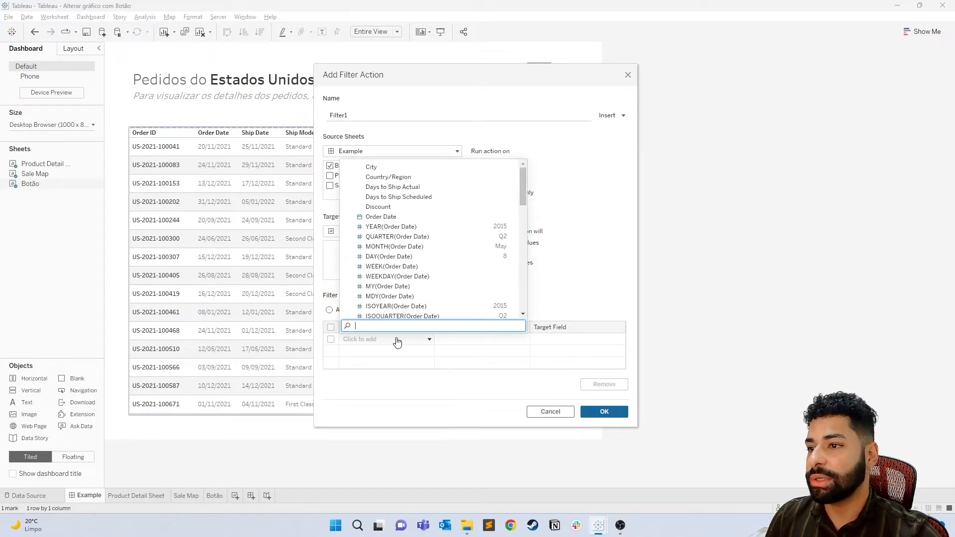
{"action": "type", "text": "true"}
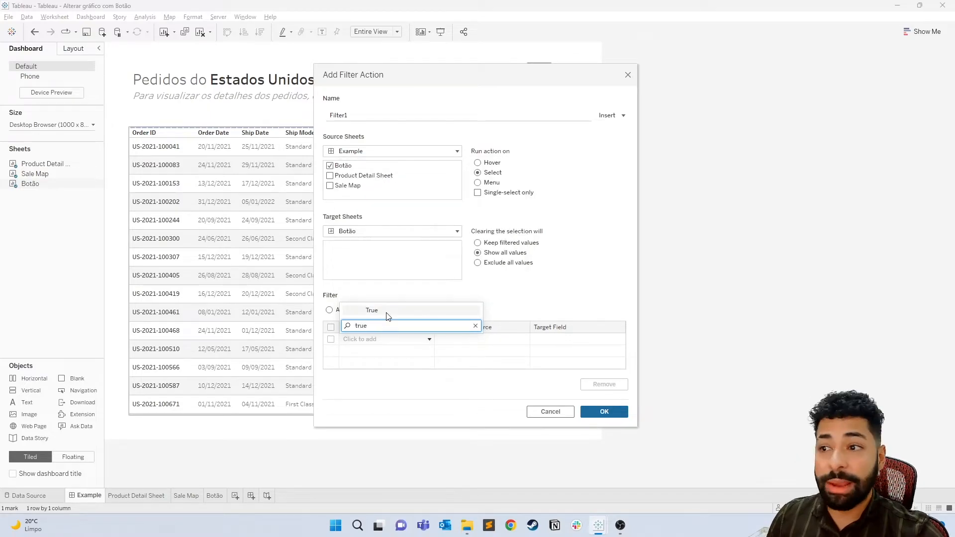
{"action": "left_click", "coordinate": [388, 312]}
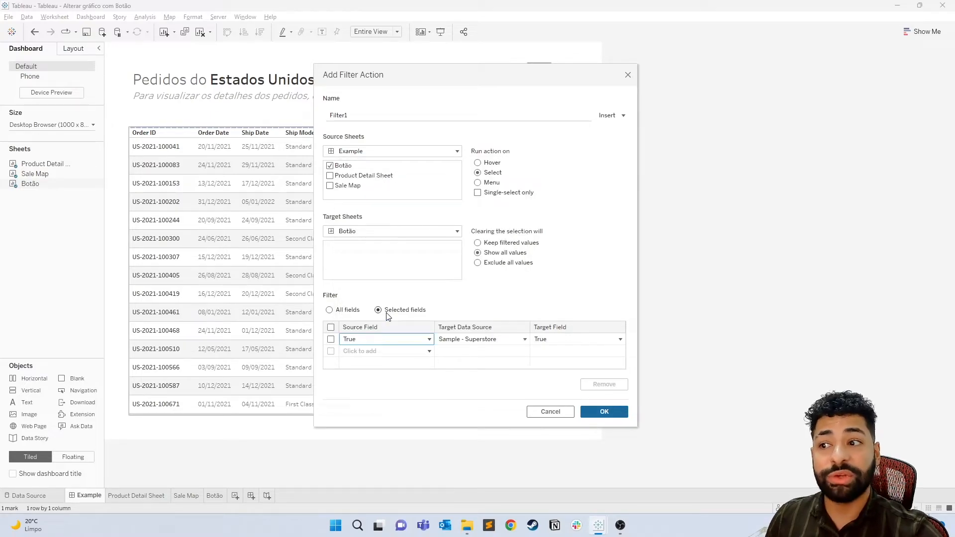
{"action": "left_click", "coordinate": [592, 340]}
{"action": "left_click", "coordinate": [538, 380]}
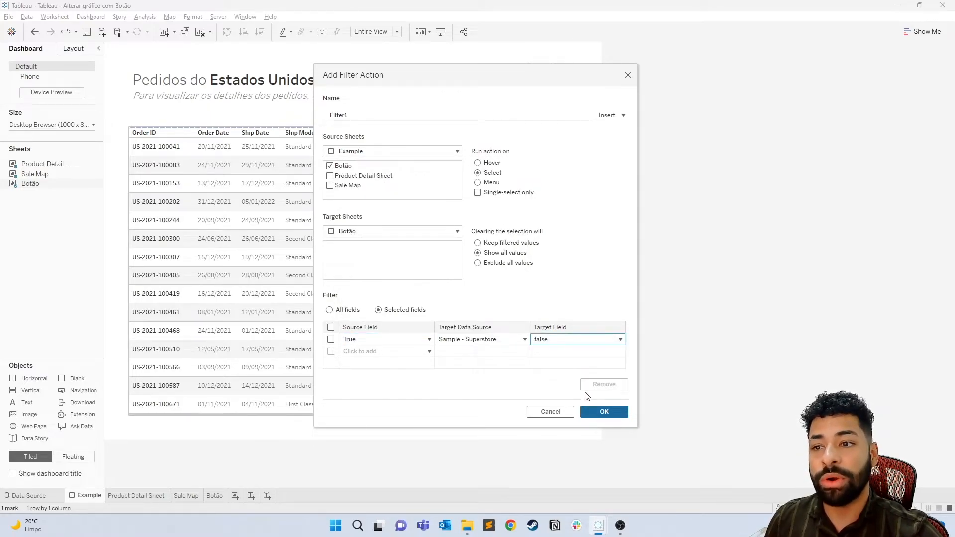
{"action": "left_click", "coordinate": [615, 415]}
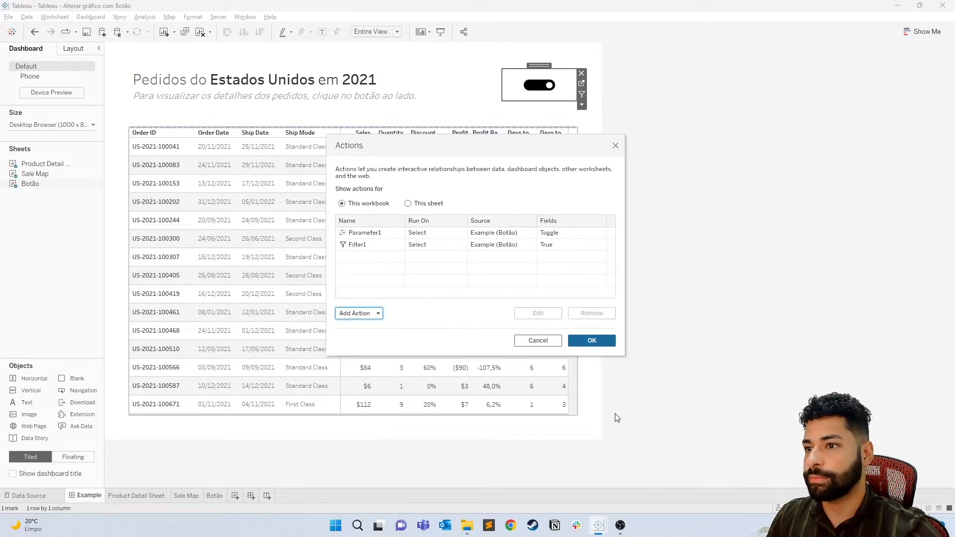
{"action": "left_click", "coordinate": [592, 341]}
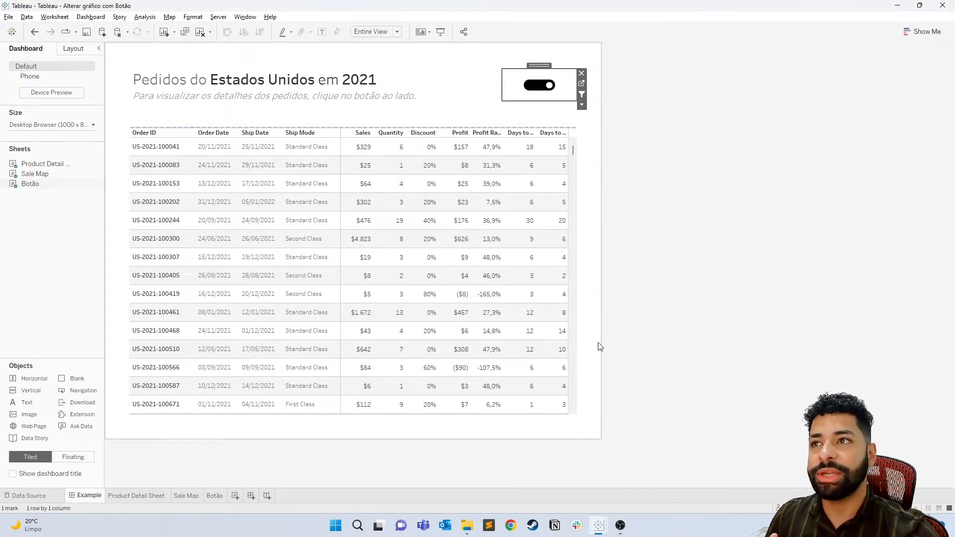
- Test the toggle in presentation mode by switching repeatedly between the map and the table, and return to editing
{"action": "left_click", "coordinate": [441, 31]}
{"action": "left_click", "coordinate": [663, 106]}
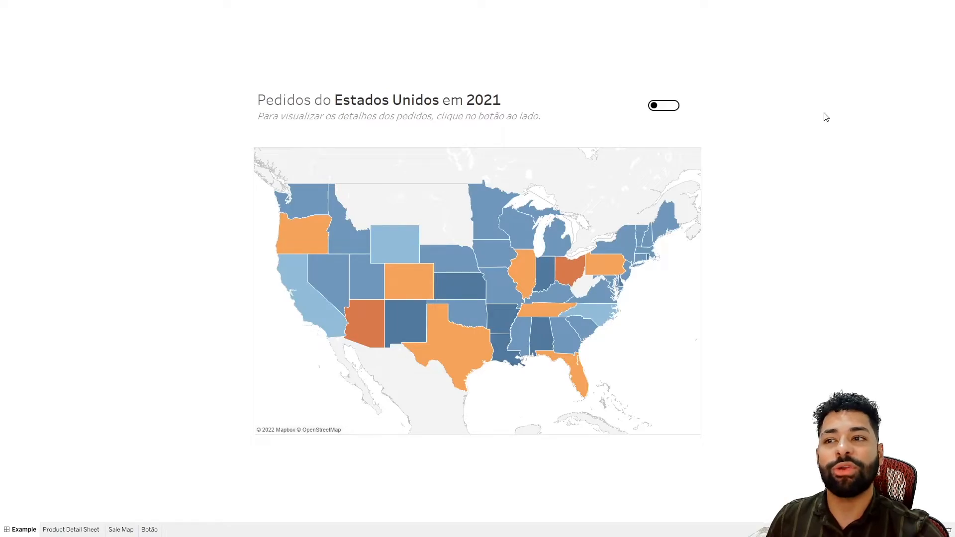
{"action": "left_click", "coordinate": [664, 106]}
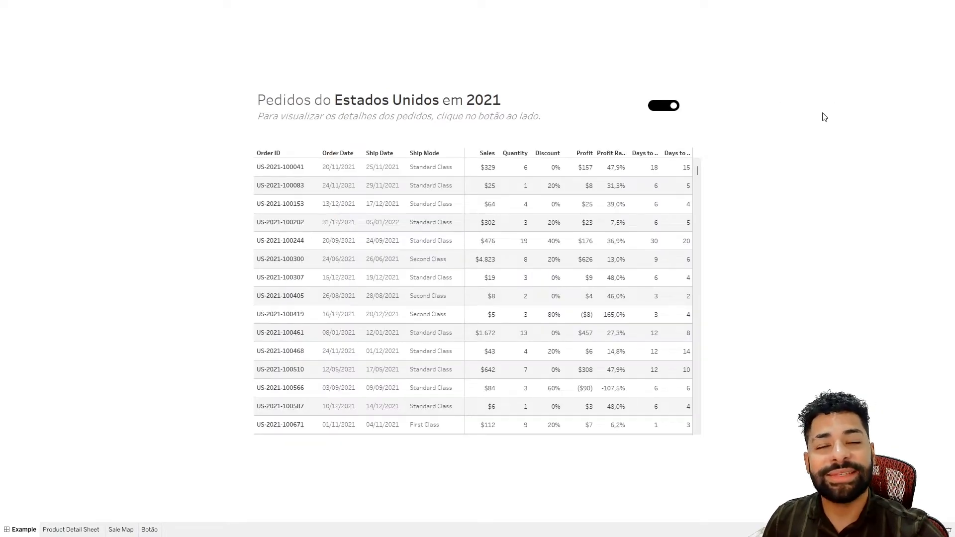
{"action": "left_click", "coordinate": [663, 105]}
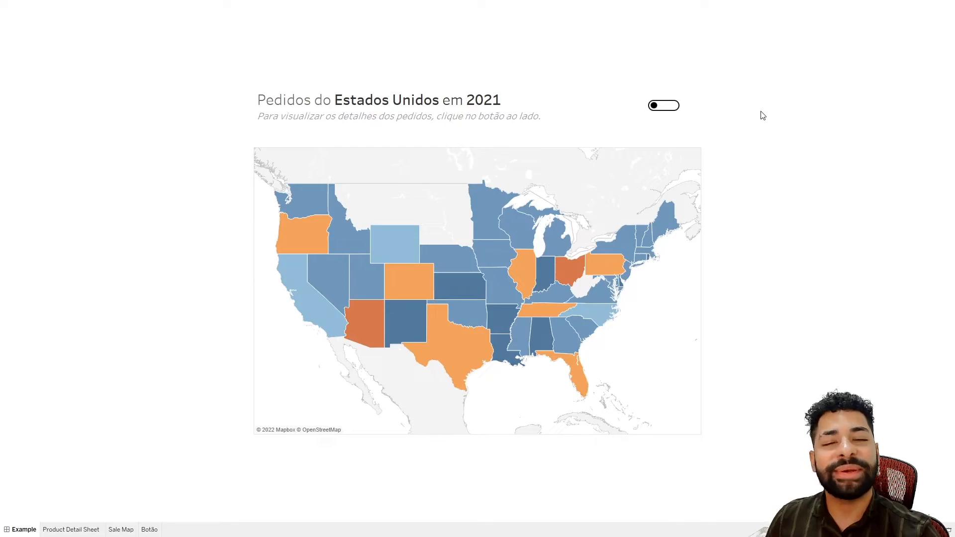
{"action": "left_click", "coordinate": [663, 105]}
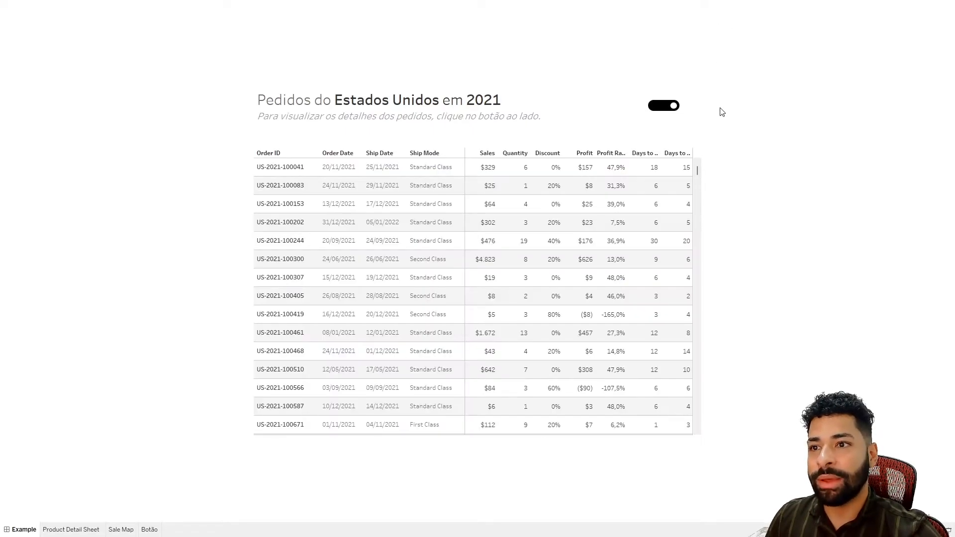
{"action": "key", "text": "Escape"}
- Duplicate the Product Detail Sheet worksheet and remove the Toggle filter from the copy
{"action": "left_click", "coordinate": [576, 149]}
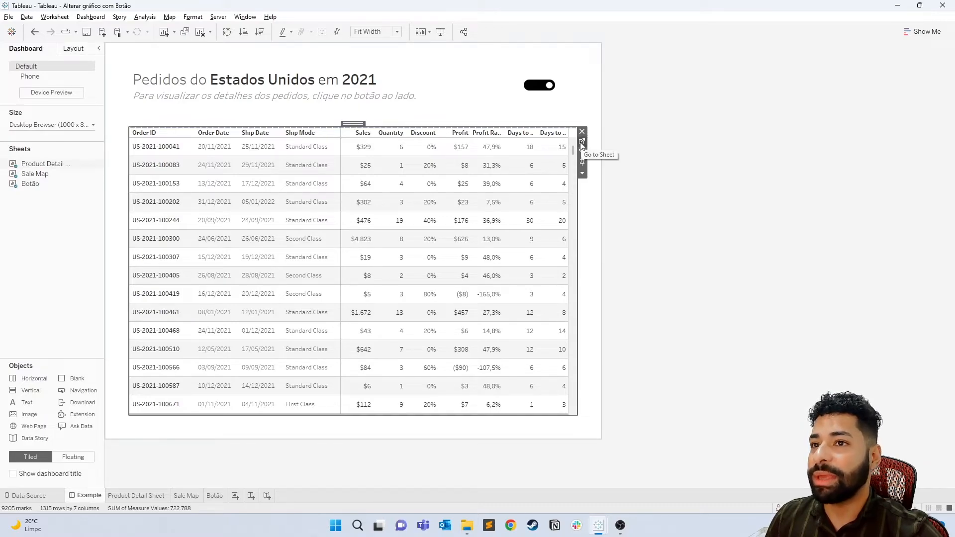
{"action": "left_click", "coordinate": [582, 145]}
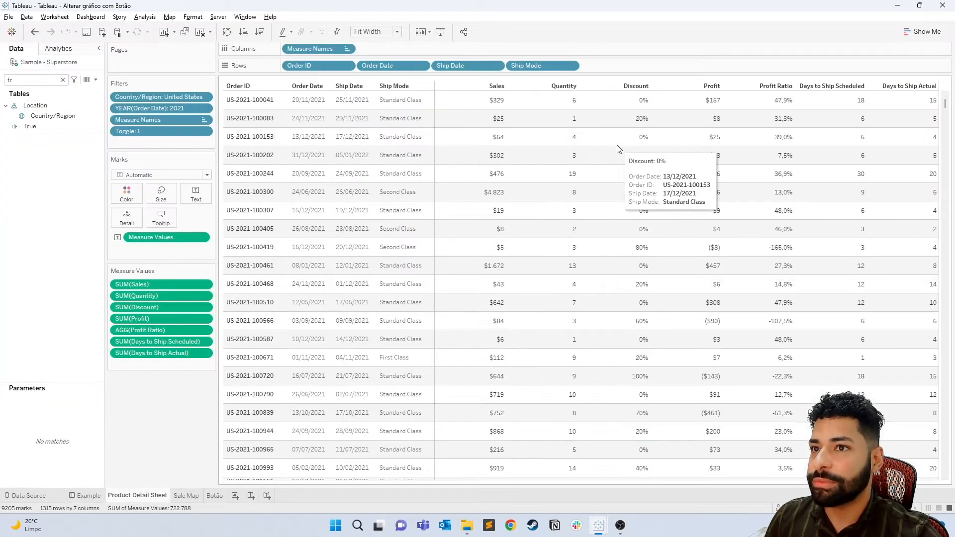
{"action": "right_click", "coordinate": [157, 495]}
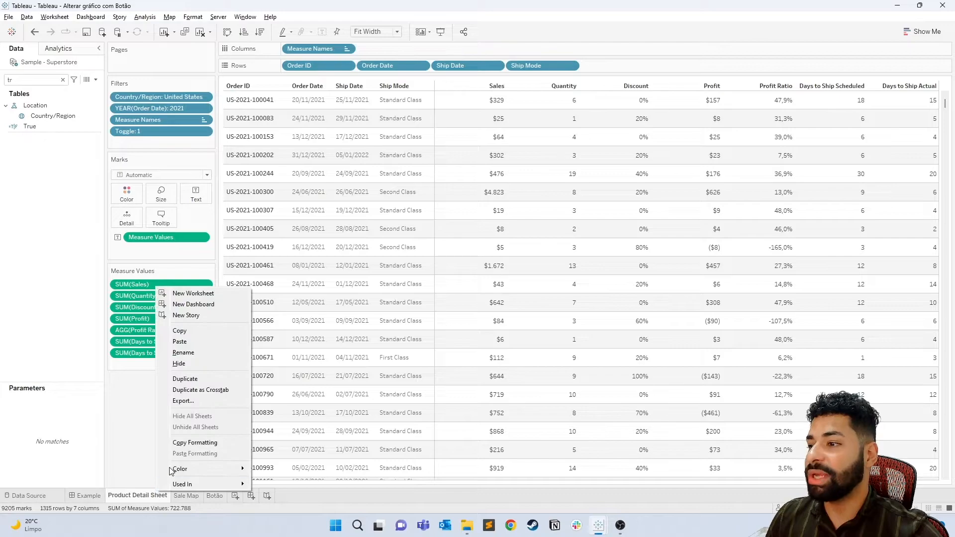
{"action": "left_click", "coordinate": [194, 382]}
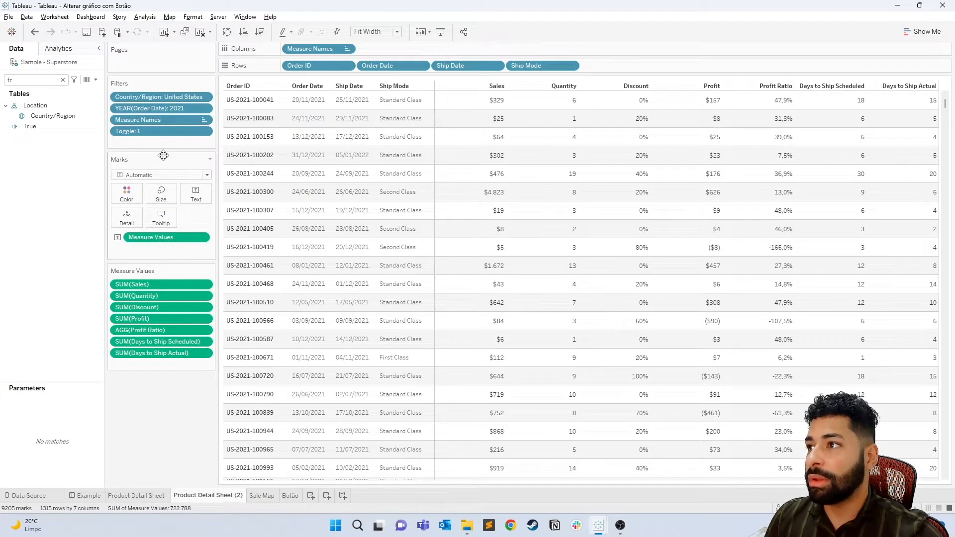
{"action": "left_click_drag", "start_coordinate": [160, 132], "coordinate": [180, 391]}
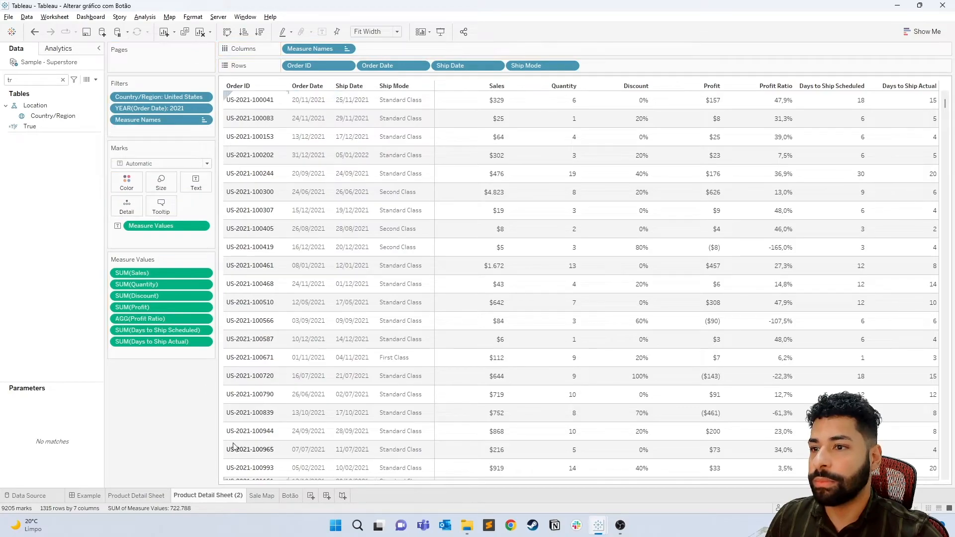
- On the Example dashboard, toggle to the map, float Product Detail Sheet (2) over it and resize the table to cover the whole map
{"action": "left_click", "coordinate": [88, 495]}
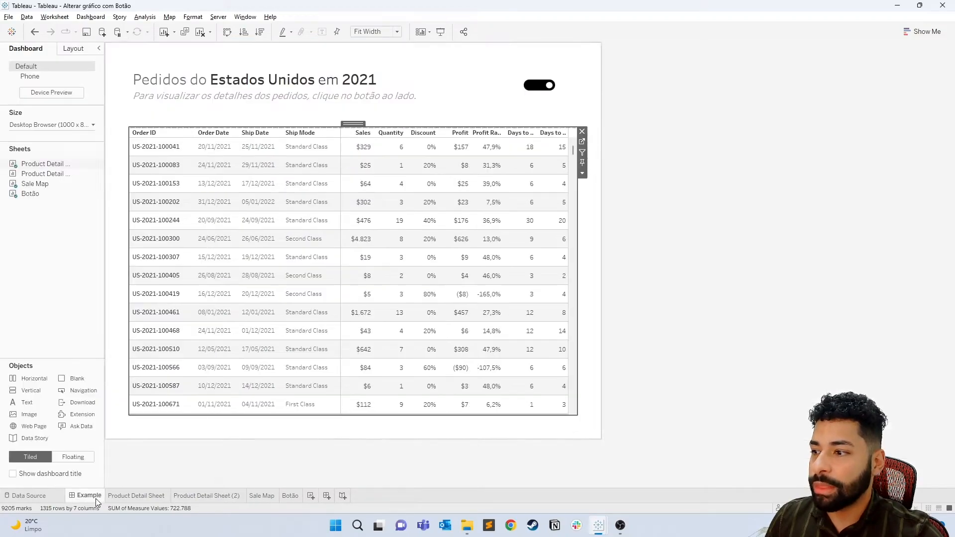
{"action": "left_click", "coordinate": [539, 85]}
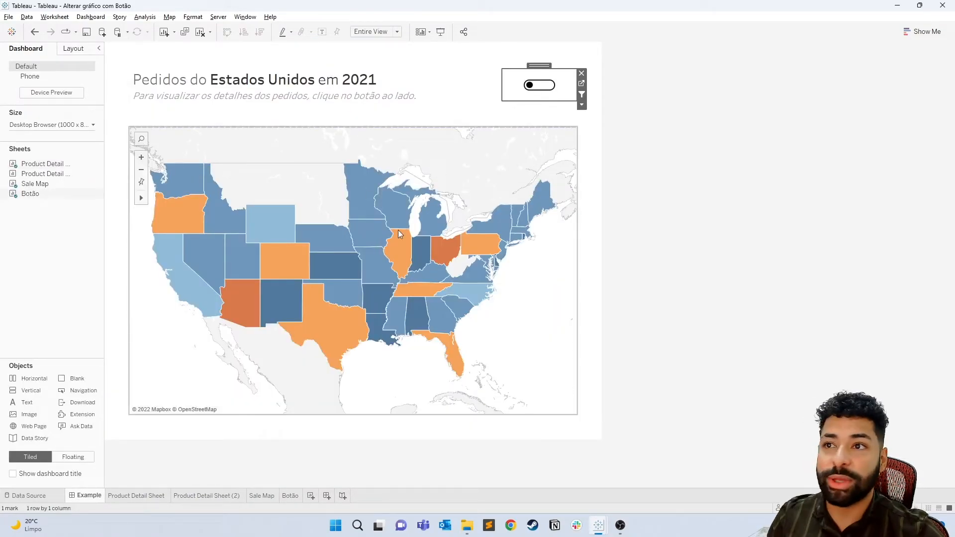
{"action": "mouse_move", "coordinate": [38, 178]}
{"action": "left_click_drag", "start_coordinate": [35, 177], "coordinate": [129, 124]}
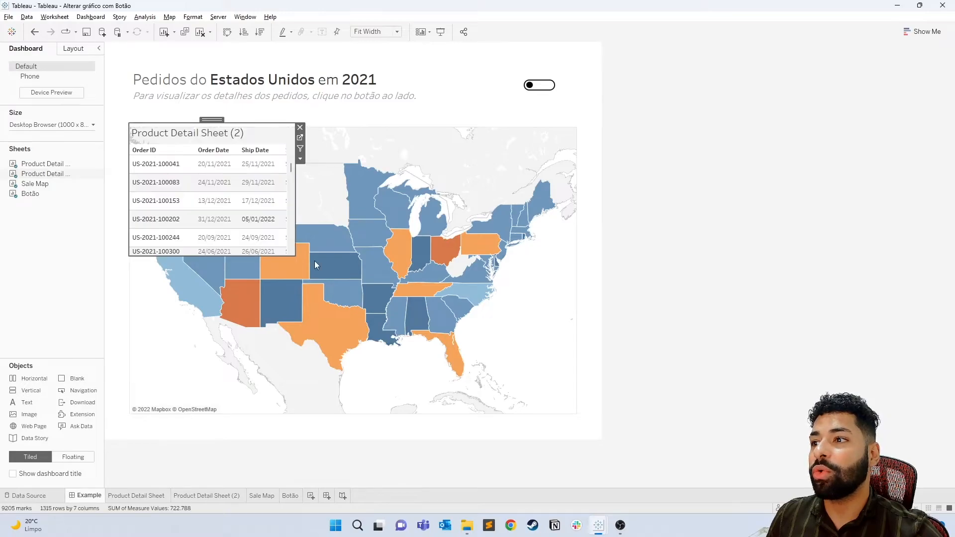
{"action": "left_click_drag", "start_coordinate": [295, 256], "coordinate": [579, 418]}
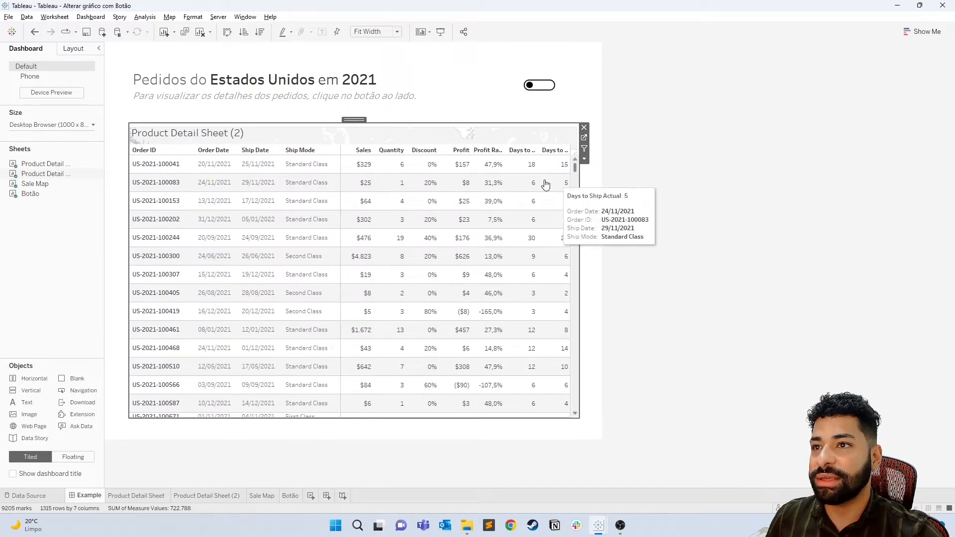
- Hide the title of the floating Product Detail Sheet (2) and add a Show/Hide button for it
{"action": "right_click", "coordinate": [225, 134]}
{"action": "left_click", "coordinate": [239, 152]}
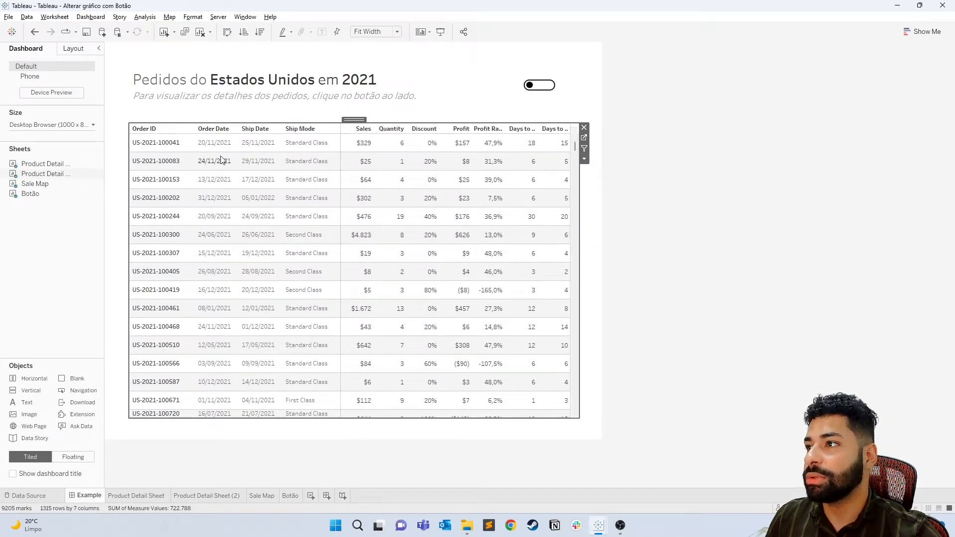
{"action": "left_click", "coordinate": [584, 159]}
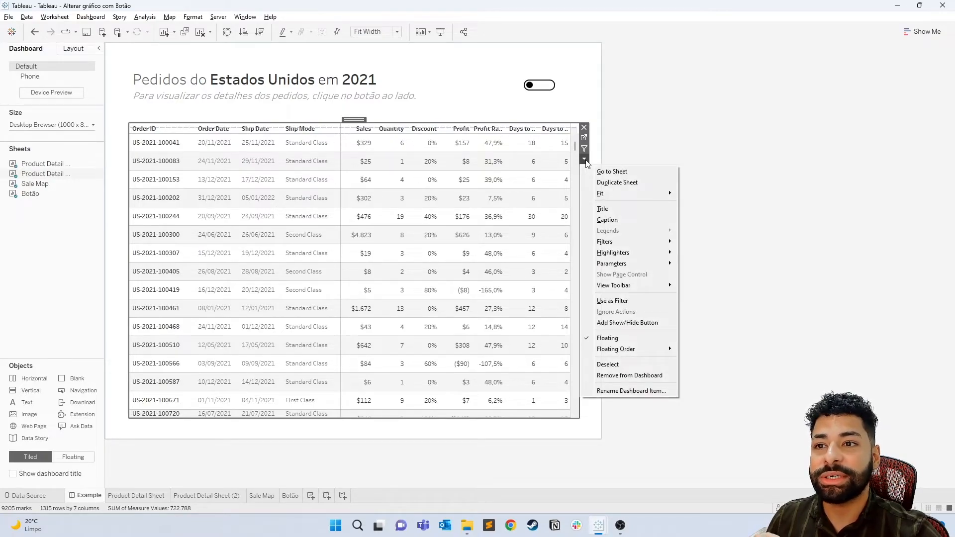
{"action": "left_click", "coordinate": [650, 327]}
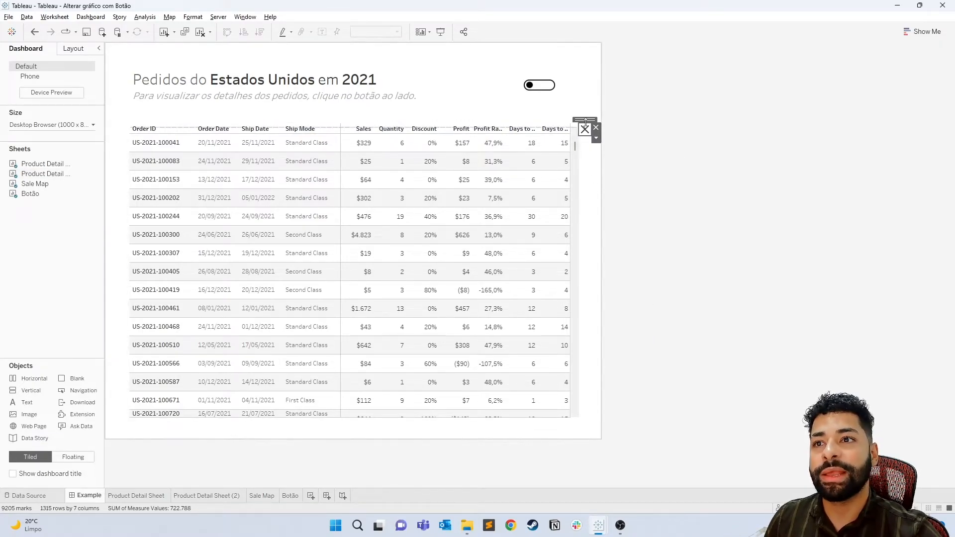
- Test the new show/hide button in presentation mode by hiding and showing the floating table several times, and return to editing
{"action": "key", "text": "F7"}
{"action": "left_click", "coordinate": [678, 124]}
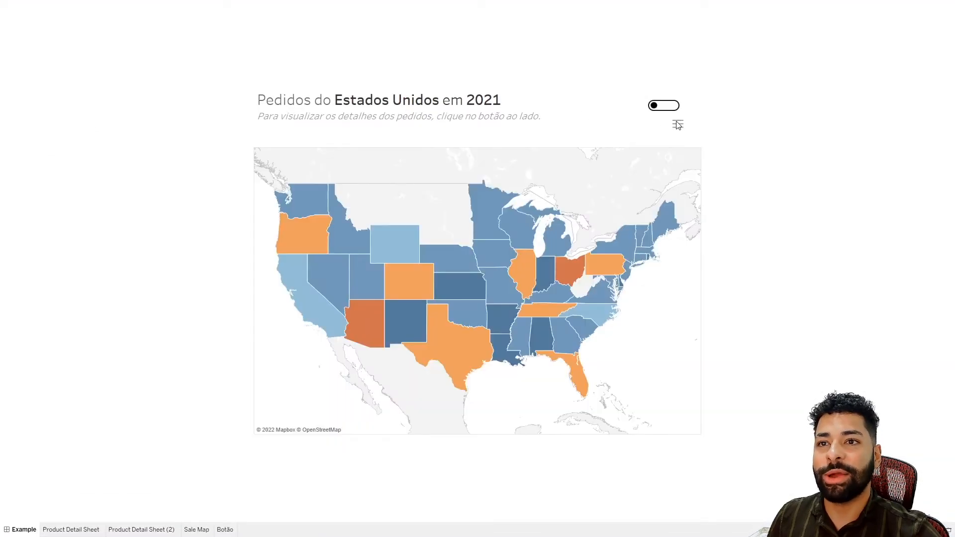
{"action": "left_click", "coordinate": [678, 124]}
{"action": "left_click", "coordinate": [678, 124]}
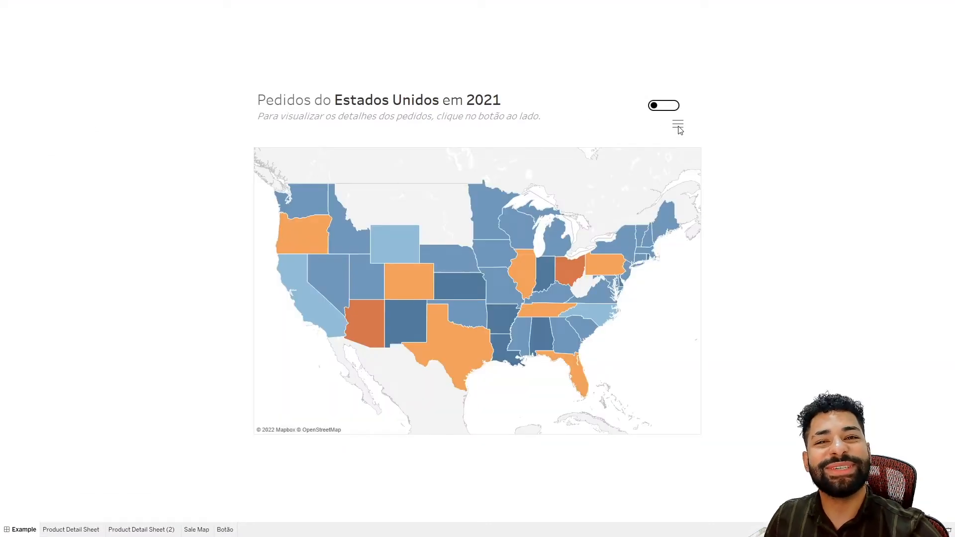
{"action": "left_click", "coordinate": [679, 125]}
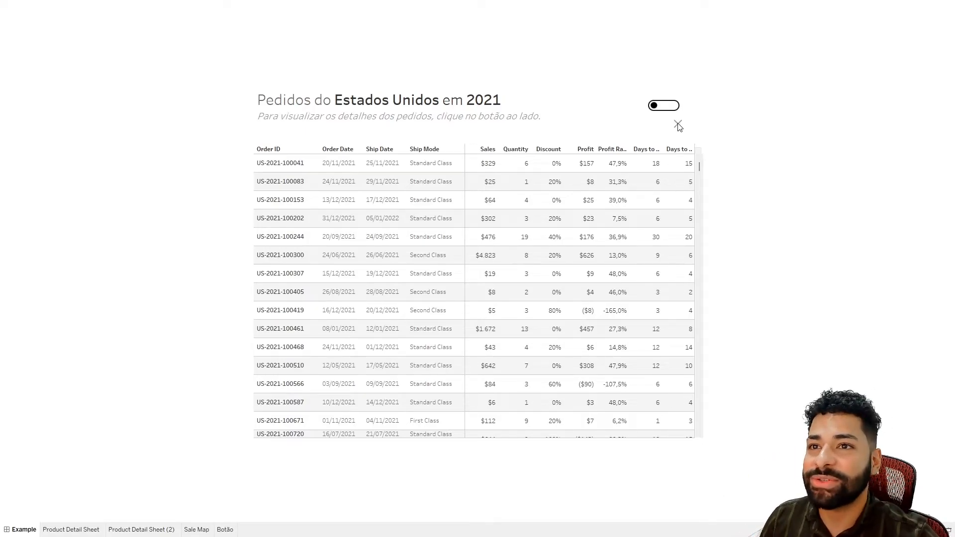
{"action": "left_click", "coordinate": [679, 125]}
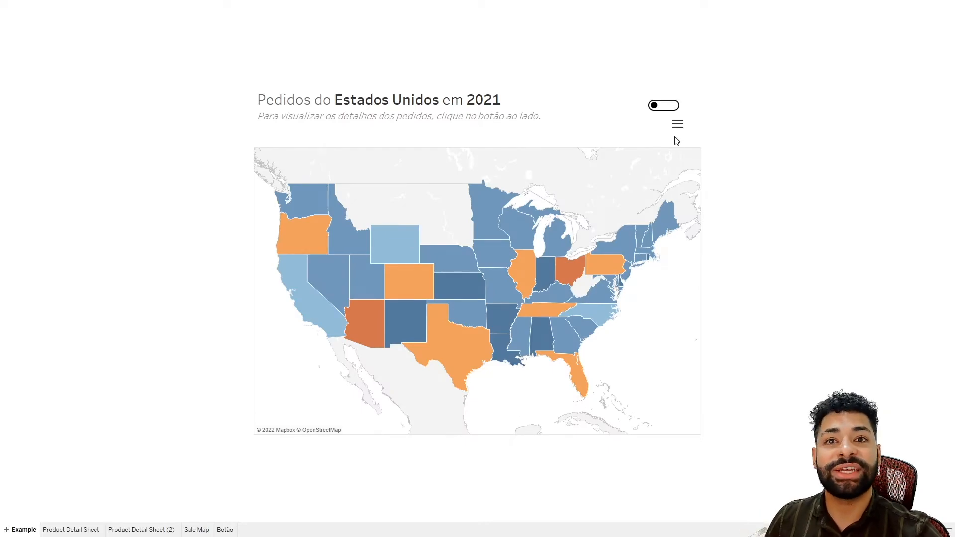
{"action": "left_click", "coordinate": [679, 125]}
{"action": "left_click", "coordinate": [679, 128]}
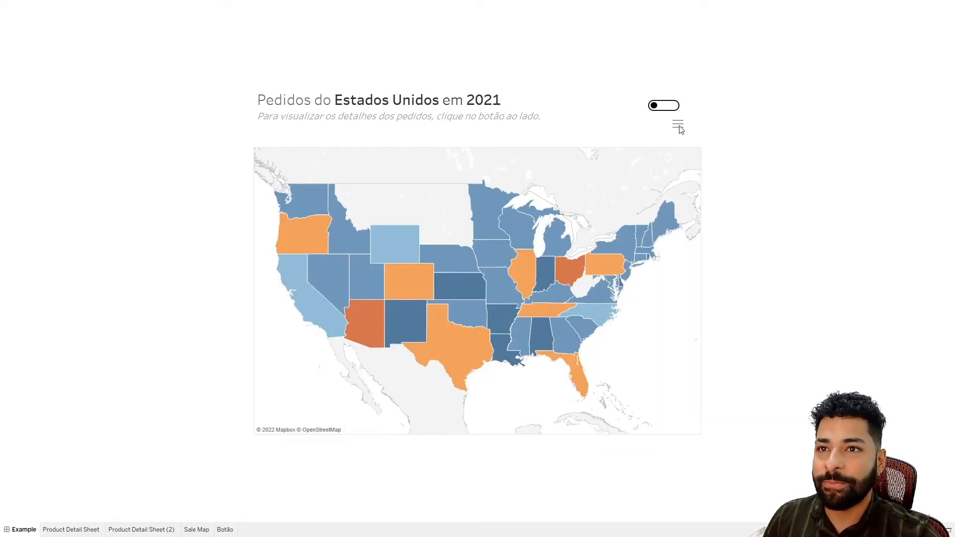
{"action": "key", "text": "Escape"}
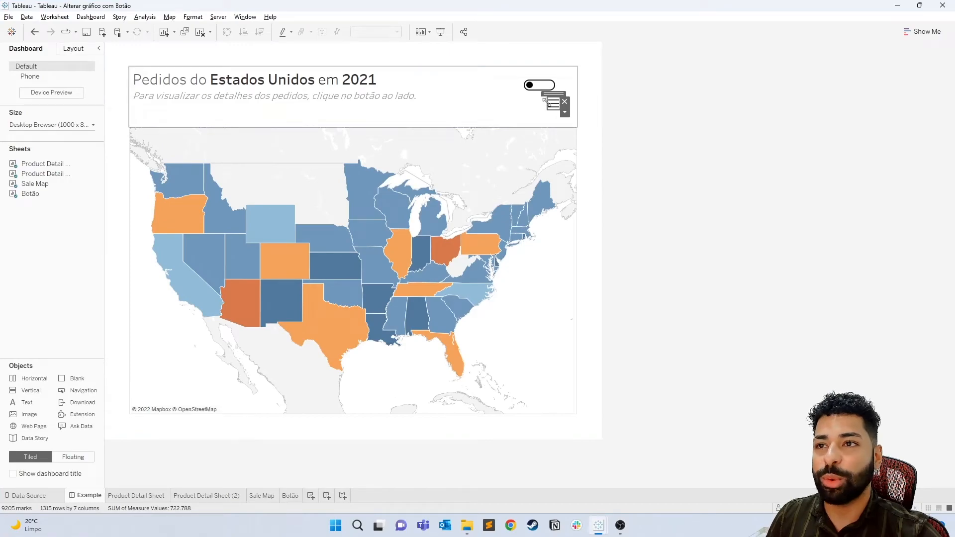
- Place the show/hide button directly below the existing toggle and assign Toggle Off.png as its Item Hidden image
{"action": "left_click_drag", "start_coordinate": [554, 94], "coordinate": [530, 107]}
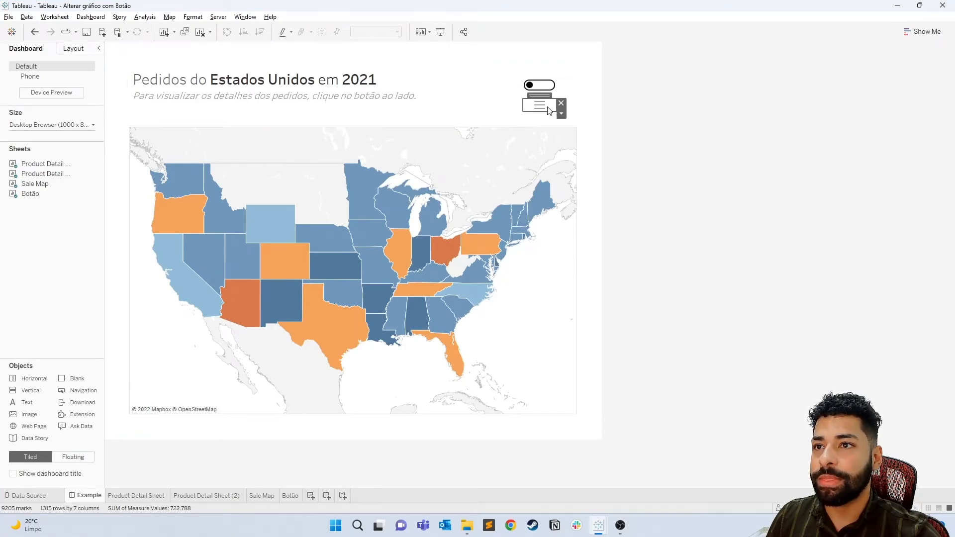
{"action": "right_click", "coordinate": [542, 107]}
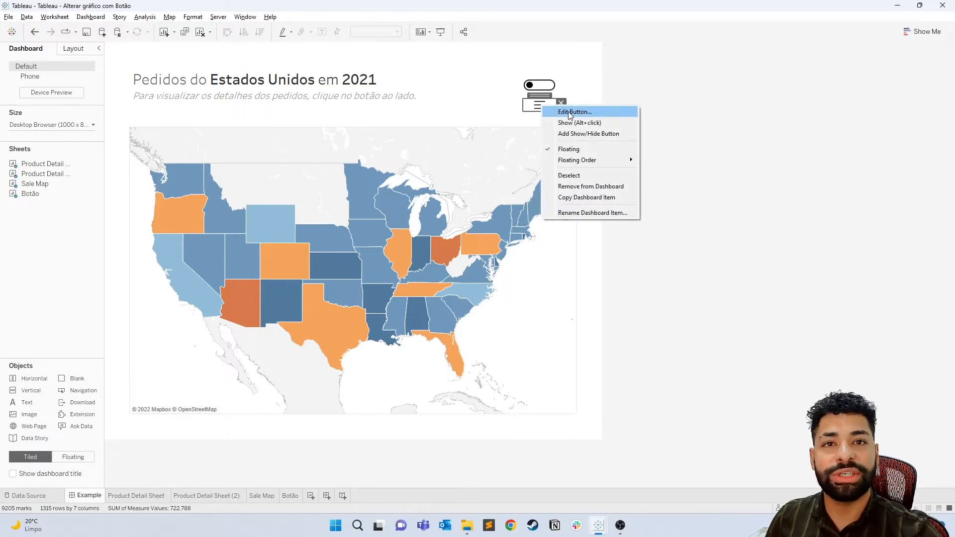
{"action": "left_click", "coordinate": [564, 114]}
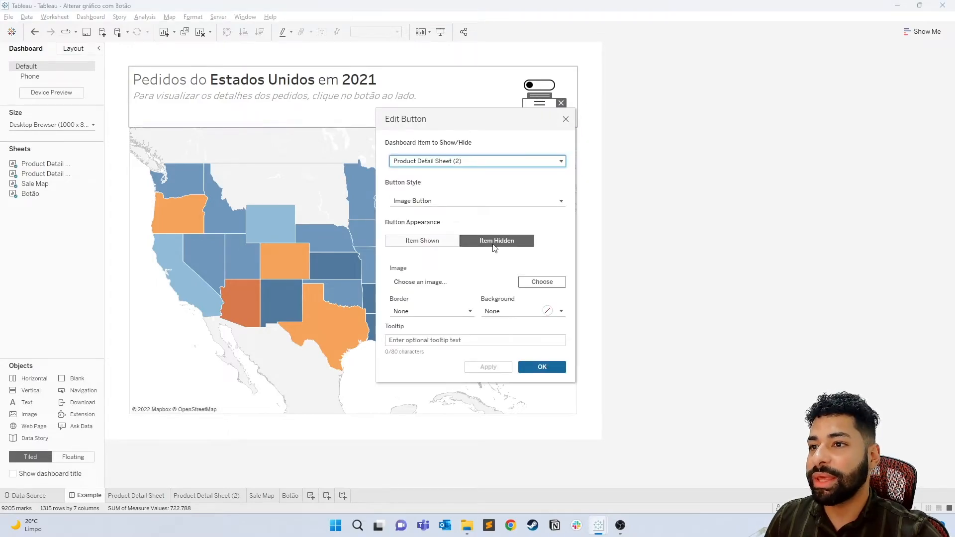
{"action": "left_click", "coordinate": [553, 283]}
{"action": "left_click_drag", "start_coordinate": [577, 117], "coordinate": [545, 212]}
{"action": "left_click", "coordinate": [394, 300]}
{"action": "double_click", "coordinate": [394, 301]}
- Assign the Toggle On image to the button's Item Shown appearance and save the button settings
{"action": "left_click", "coordinate": [424, 240]}
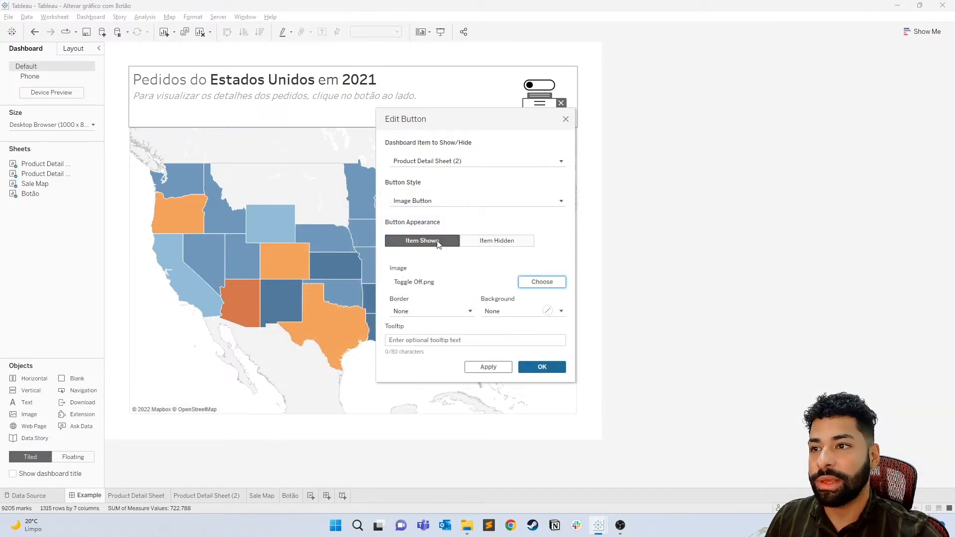
{"action": "left_click", "coordinate": [540, 282]}
{"action": "left_click", "coordinate": [449, 301]}
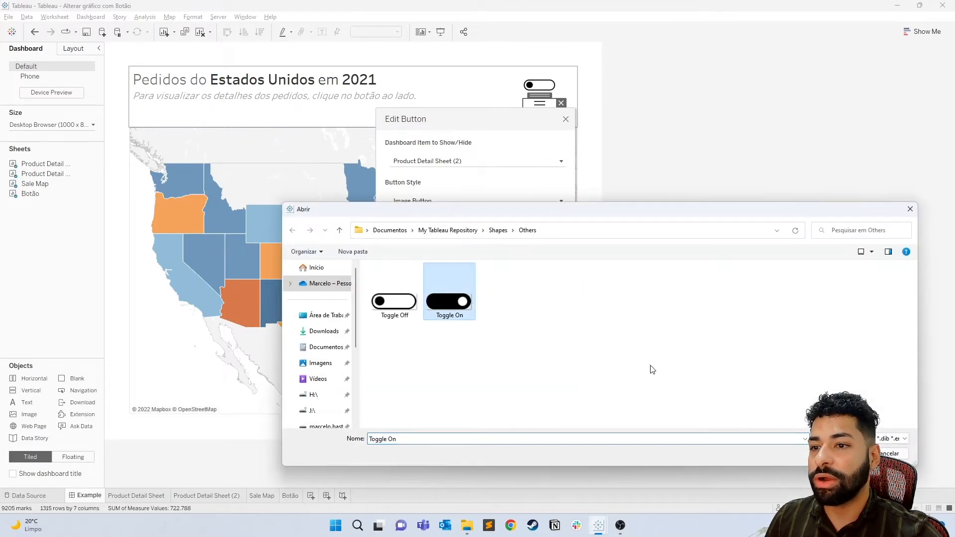
{"action": "key", "text": "Return"}
{"action": "left_click", "coordinate": [526, 369]}
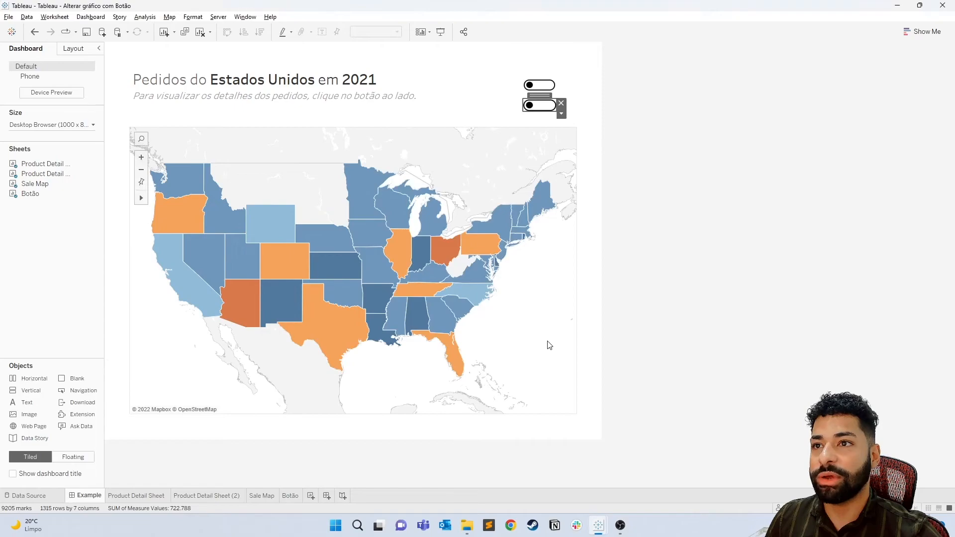
- Test the restyled toggle-image button in presentation mode by switching repeatedly between table and map, and exit the presentation
{"action": "left_click", "coordinate": [440, 32]}
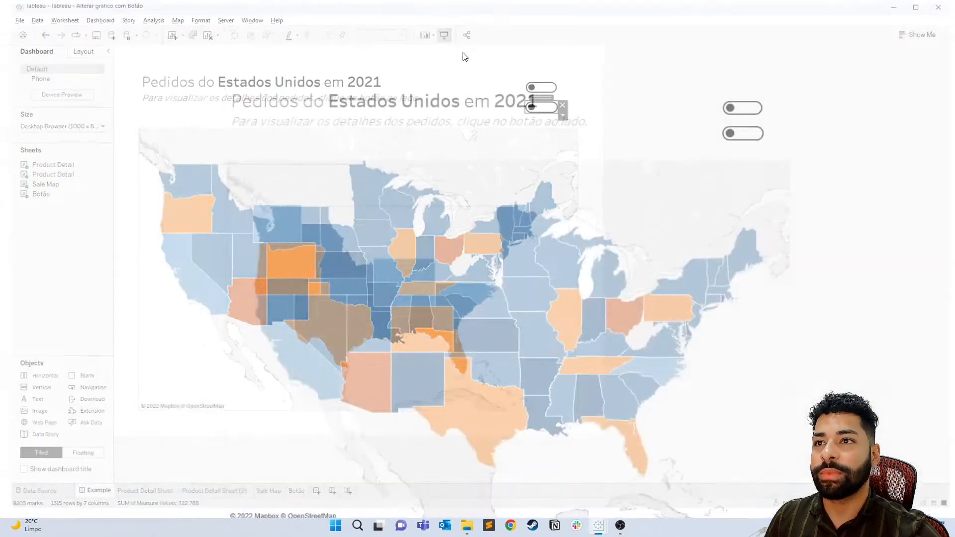
{"action": "left_click", "coordinate": [664, 126]}
{"action": "left_click", "coordinate": [669, 127]}
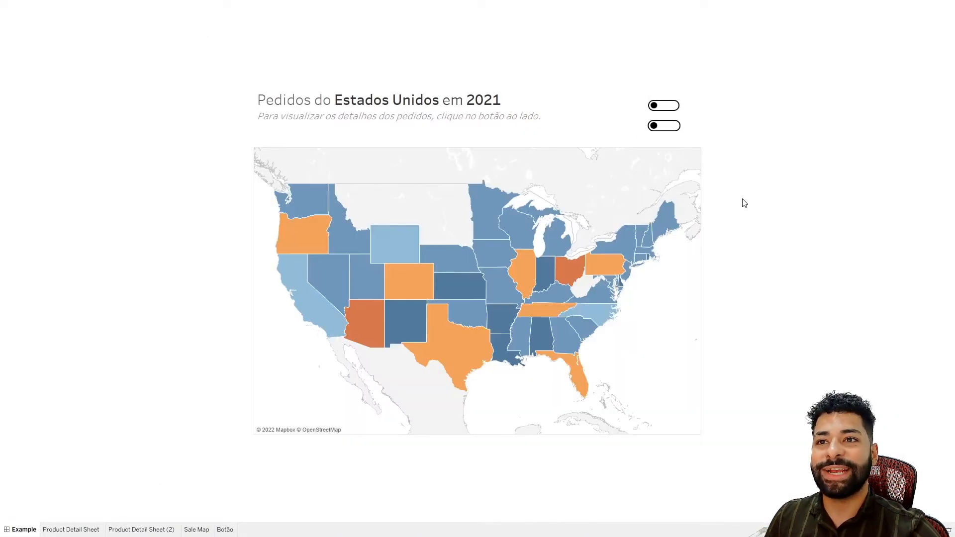
{"action": "left_click", "coordinate": [661, 127]}
{"action": "left_click", "coordinate": [676, 128]}
{"action": "left_click", "coordinate": [665, 126]}
{"action": "left_click", "coordinate": [665, 126]}
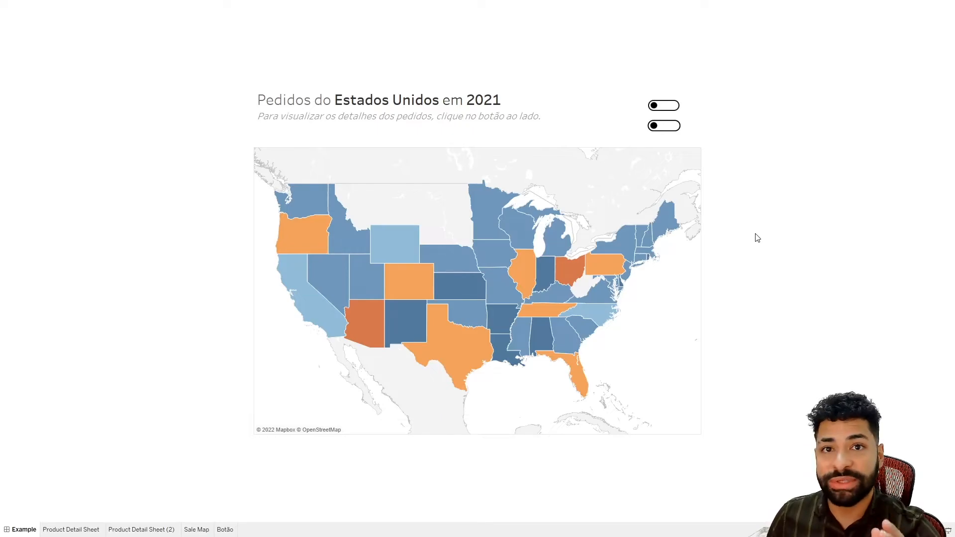
{"action": "key", "text": "Escape"}
- Review the Toggle filter settings on Product Detail Sheet and compare them with the filters on Product Detail Sheet (2)
{"action": "left_click", "coordinate": [546, 248]}
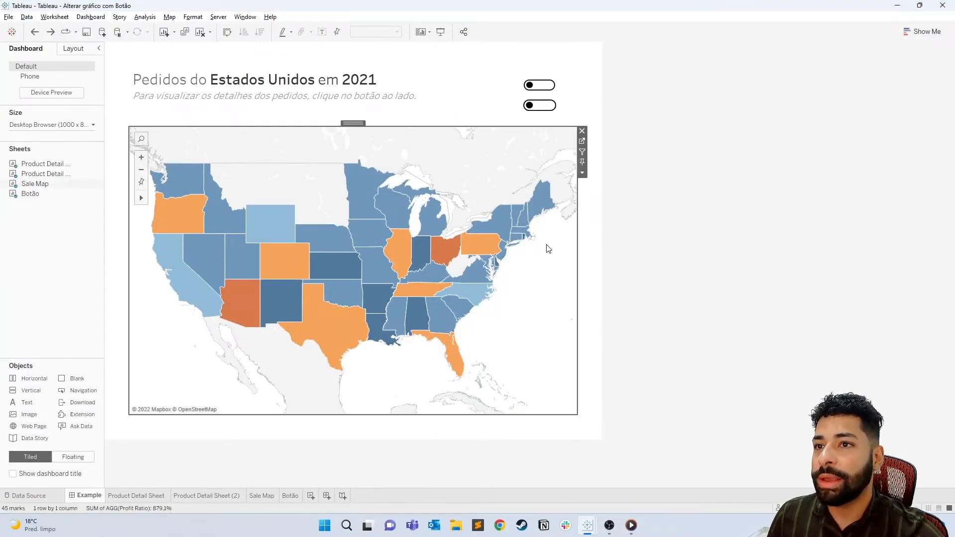
{"action": "left_click", "coordinate": [583, 142]}
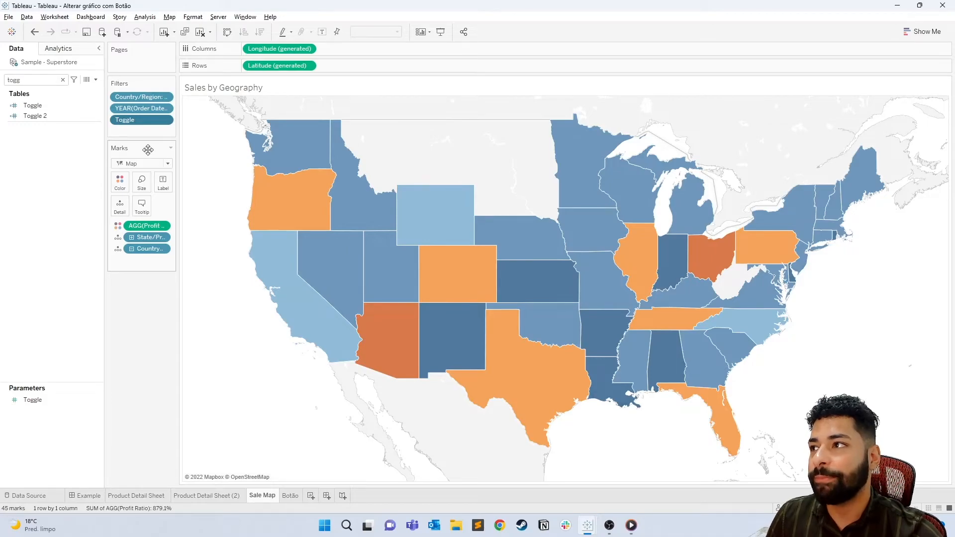
{"action": "left_click", "coordinate": [227, 493]}
{"action": "left_click", "coordinate": [158, 494]}
{"action": "right_click", "coordinate": [142, 132]}
{"action": "left_click", "coordinate": [169, 139]}
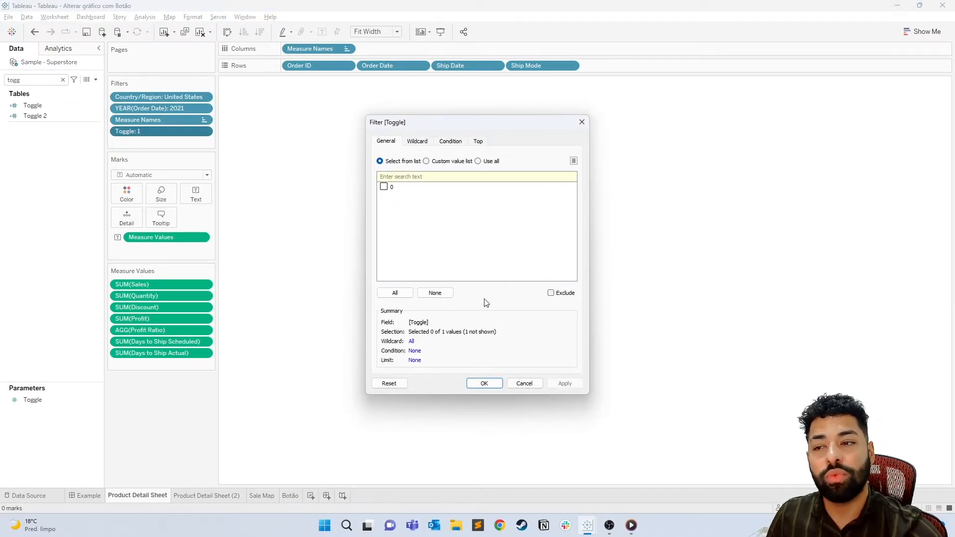
{"action": "left_click", "coordinate": [215, 496]}
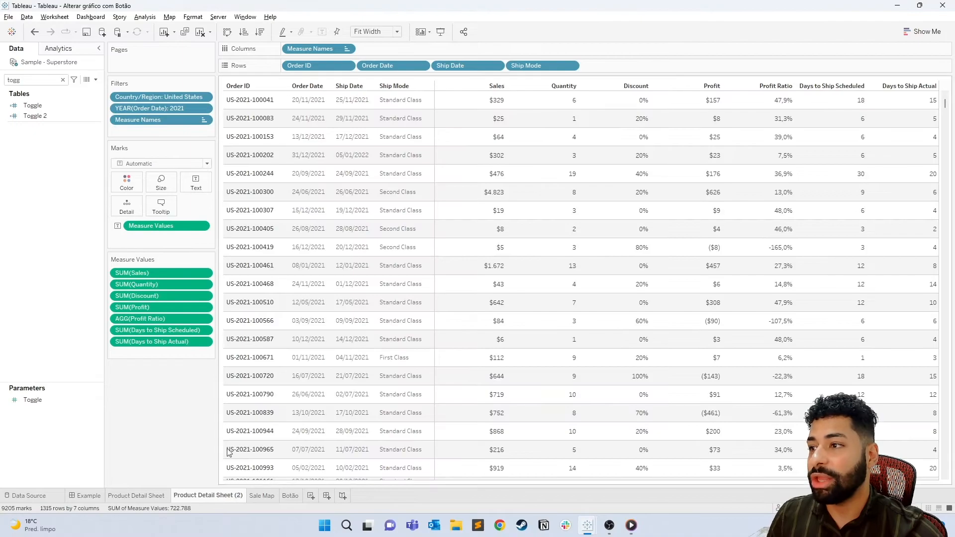
- Inspect the Toggle filter settings on the Sale Map worksheet, close them without changes and return to the Example dashboard
{"action": "left_click", "coordinate": [263, 495]}
{"action": "right_click", "coordinate": [151, 121]}
{"action": "left_click", "coordinate": [167, 129]}
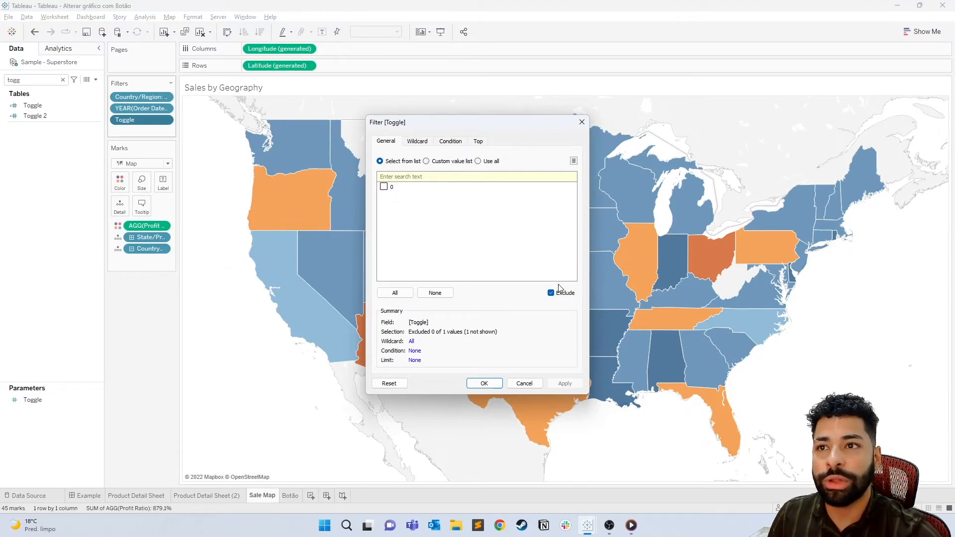
{"action": "left_click", "coordinate": [582, 121]}
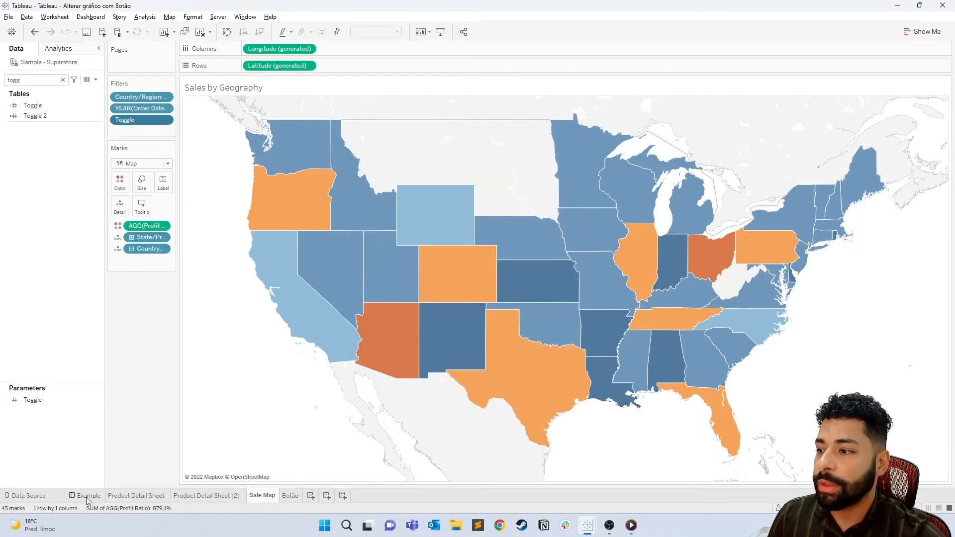
{"action": "left_click", "coordinate": [87, 496]}
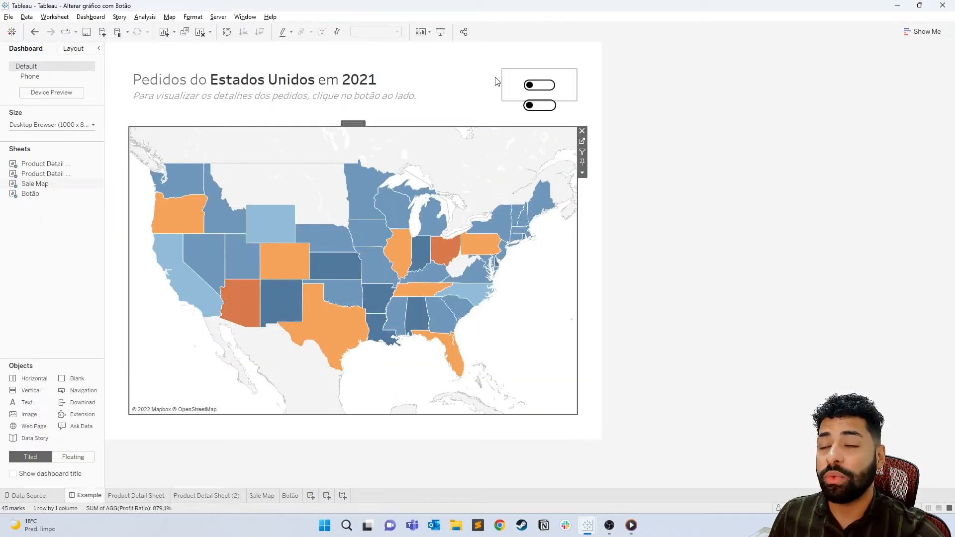
- Present the Example dashboard and reveal the floating detail table with the lower show/hide button
{"action": "left_click", "coordinate": [680, 136]}
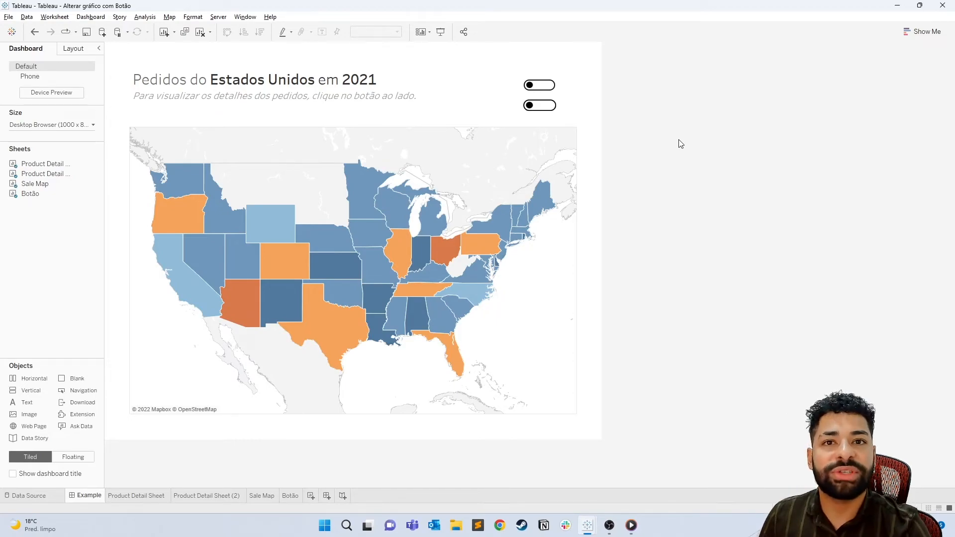
{"action": "left_click", "coordinate": [541, 105]}
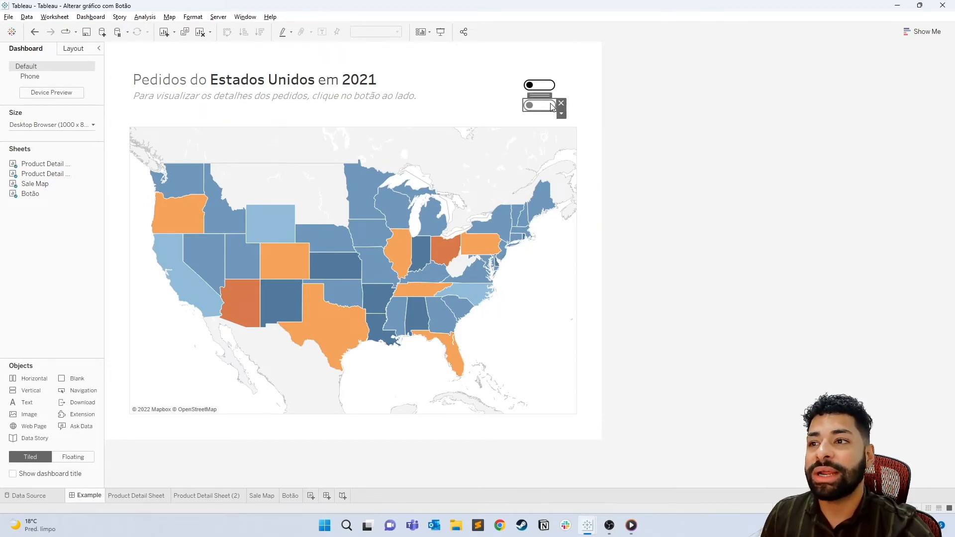
{"action": "key", "text": "F7"}
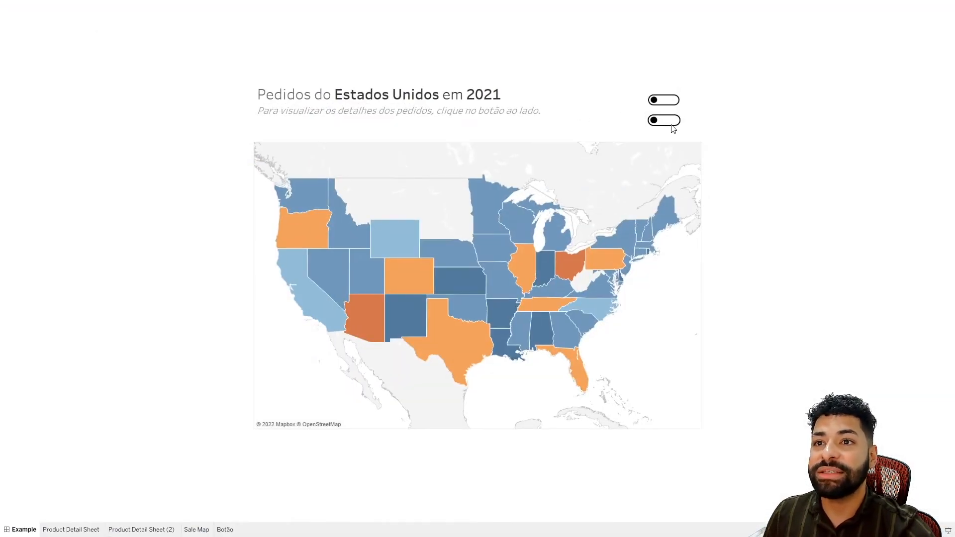
{"action": "left_click", "coordinate": [670, 128]}
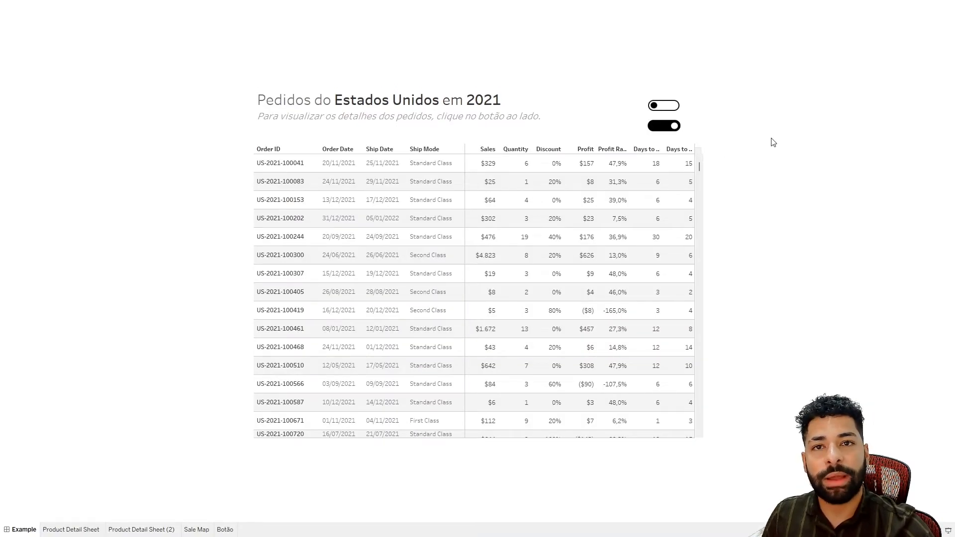